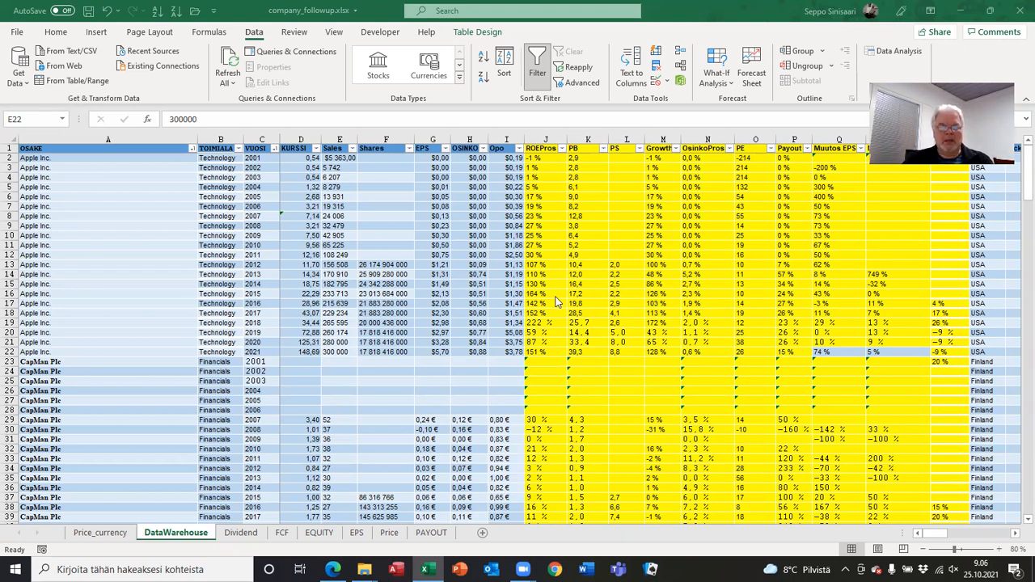
# Examine the company prices on the Price_currency sheet and Apple's 2021 KURSSI lookup formula on the DataWarehouse sheet
pyautogui.click(104, 541)
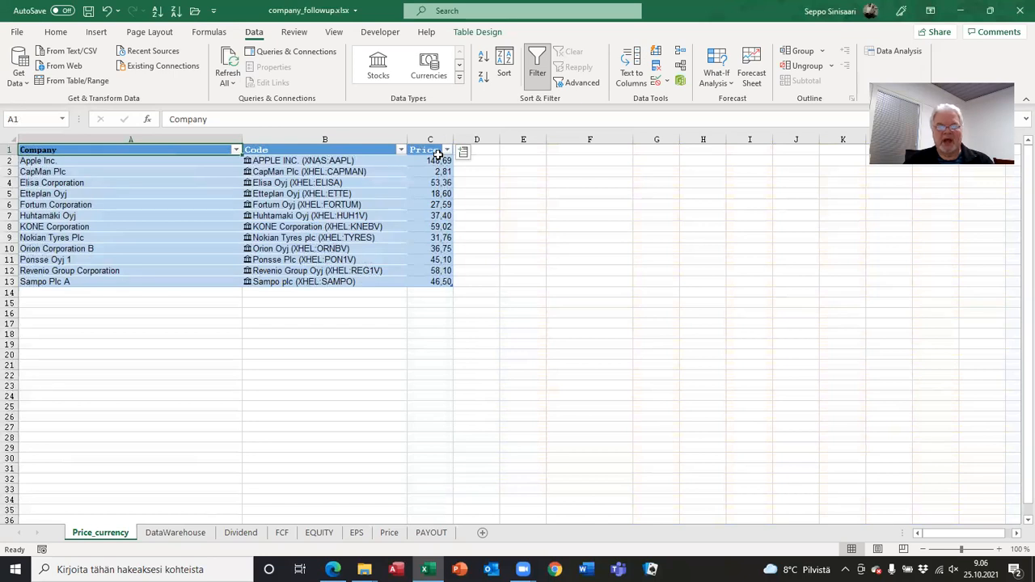
pyautogui.click(177, 535)
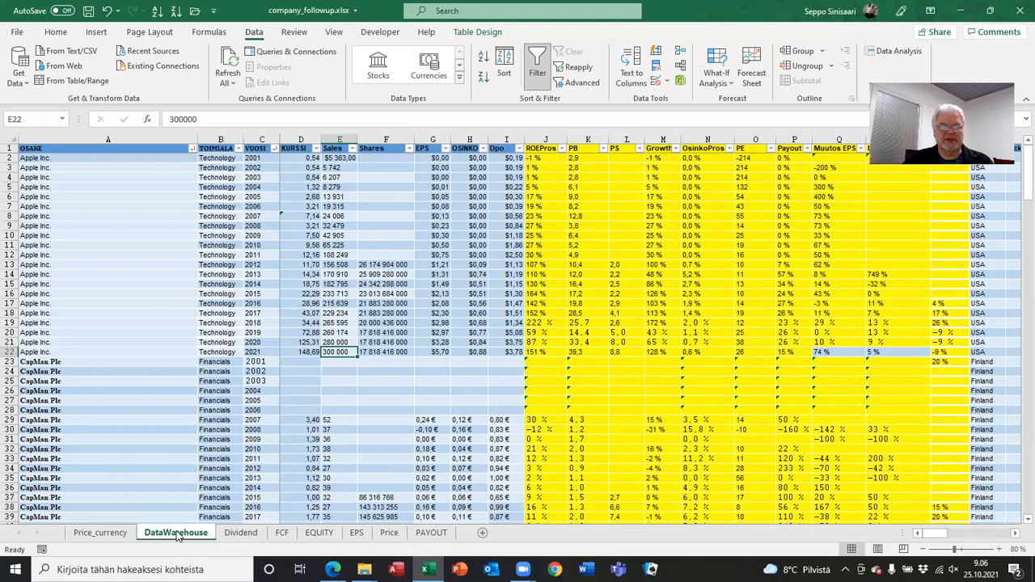
pyautogui.click(302, 350)
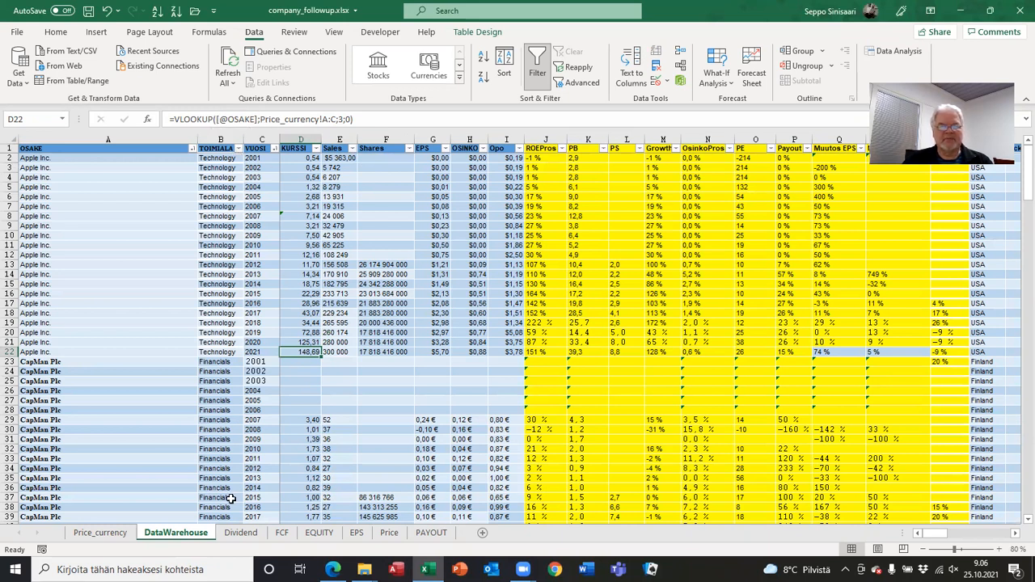
pyautogui.click(110, 535)
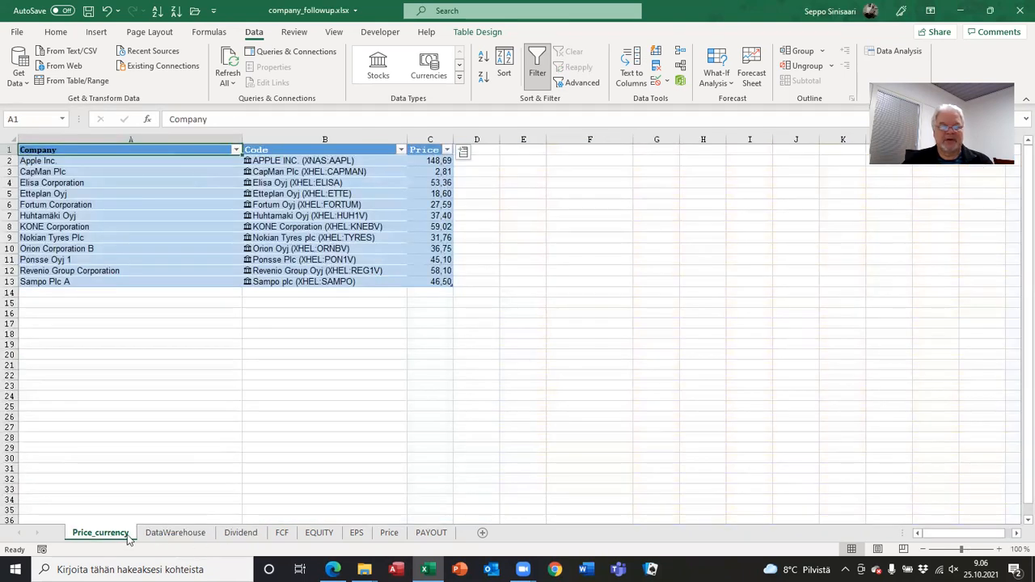
# Insert a PivotTable based on the DataWarehouse table Taulukko1 in a new worksheet
pyautogui.click(177, 533)
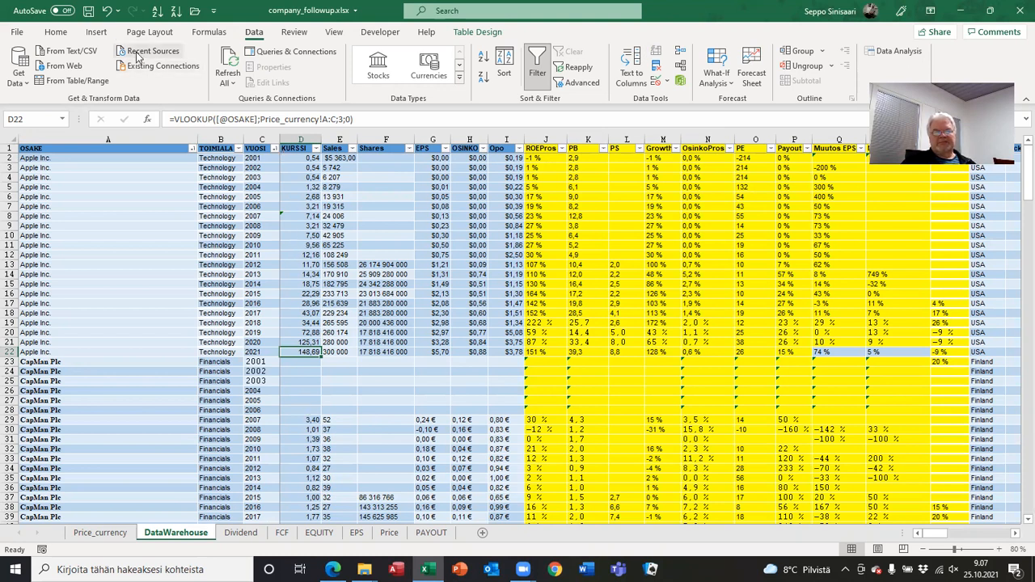
pyautogui.click(104, 33)
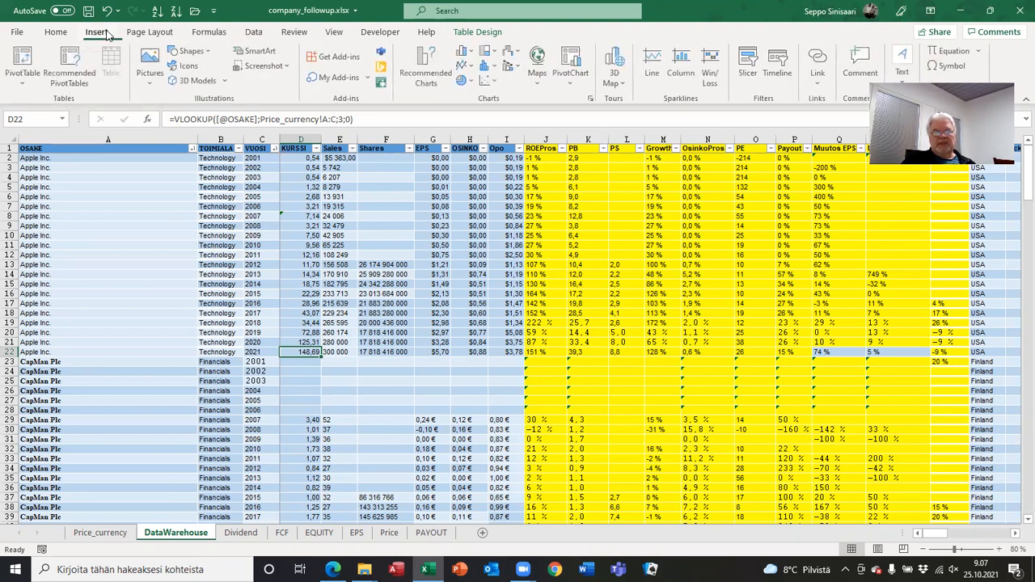
pyautogui.click(24, 58)
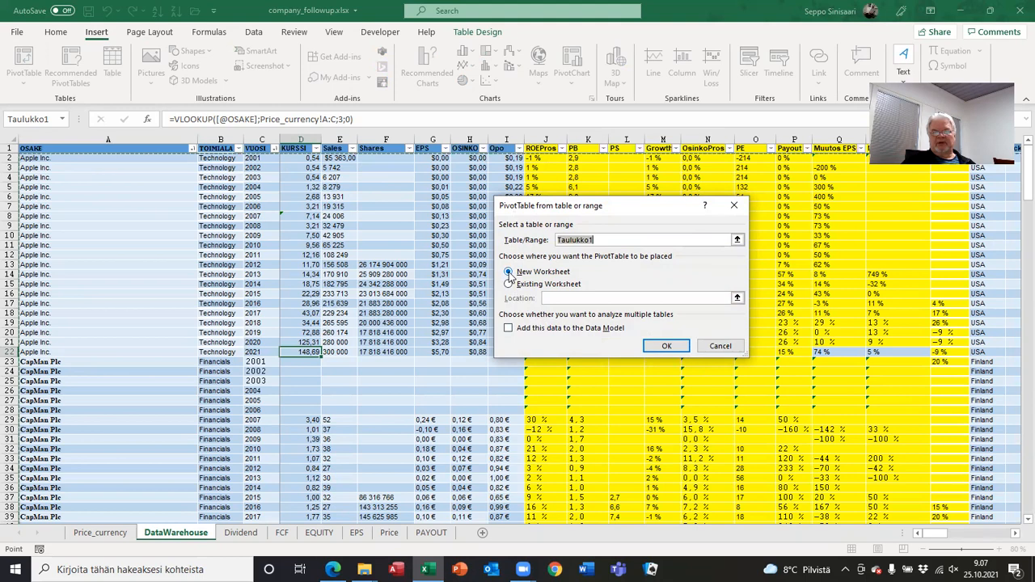
pyautogui.click(666, 346)
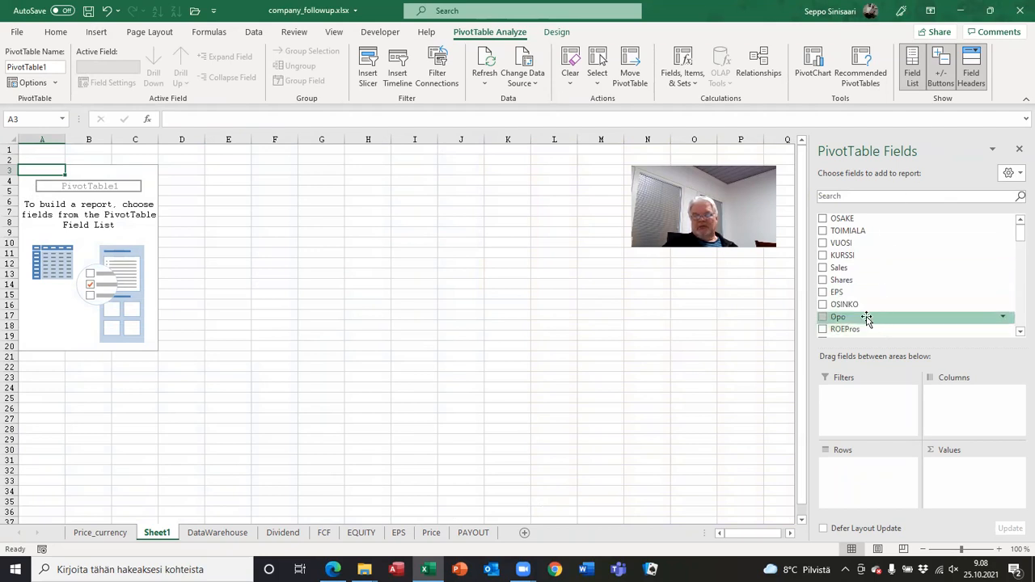
# Lay out the PivotTable with EPS, OSINKO and KURSSI as values, OSAKE as the report filter and VUOSI as rows
pyautogui.moveTo(836, 292); pyautogui.dragTo(968, 475)
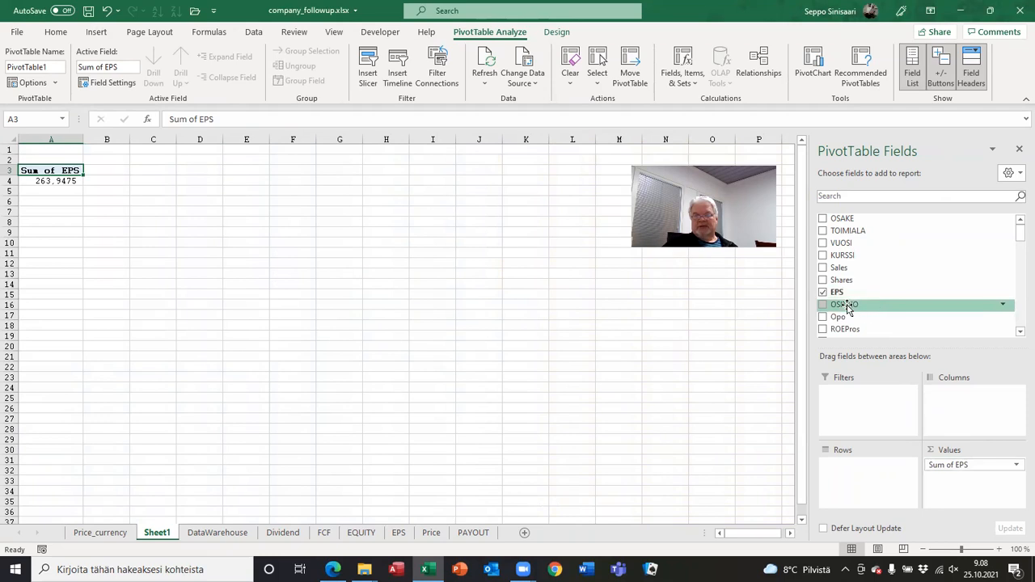
pyautogui.moveTo(841, 305); pyautogui.dragTo(960, 485)
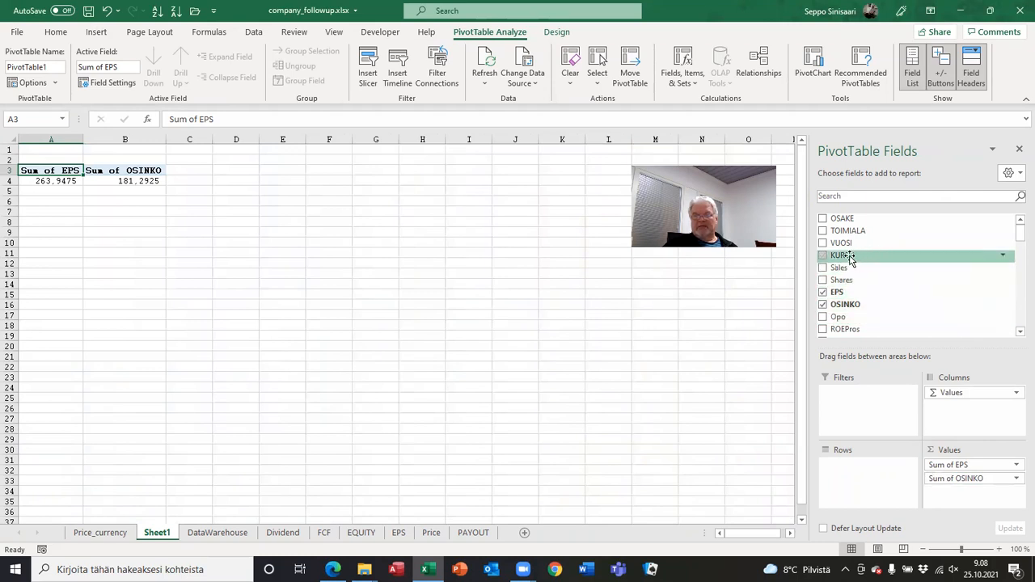
pyautogui.moveTo(845, 257); pyautogui.dragTo(972, 499)
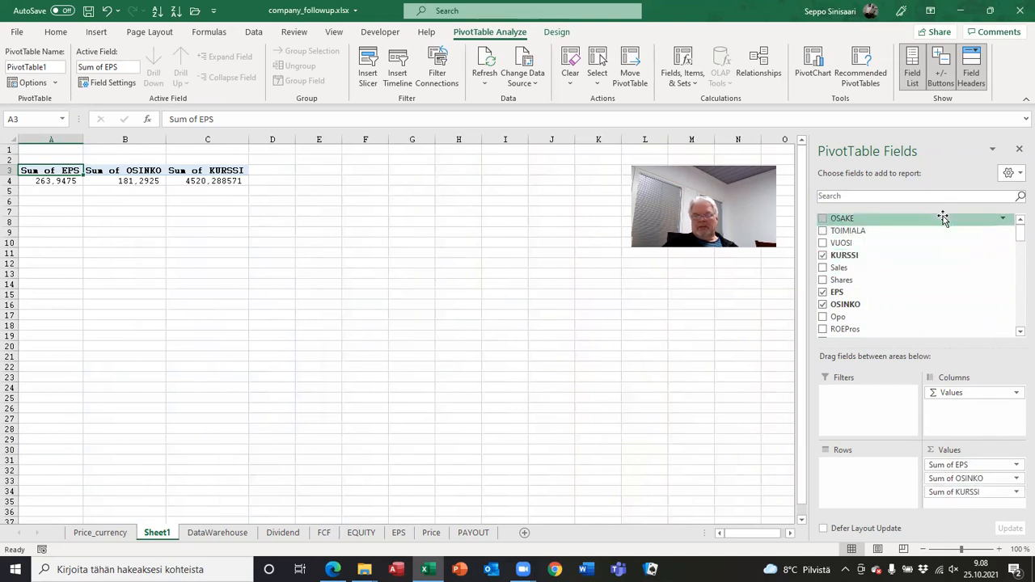
pyautogui.moveTo(841, 217); pyautogui.dragTo(864, 395)
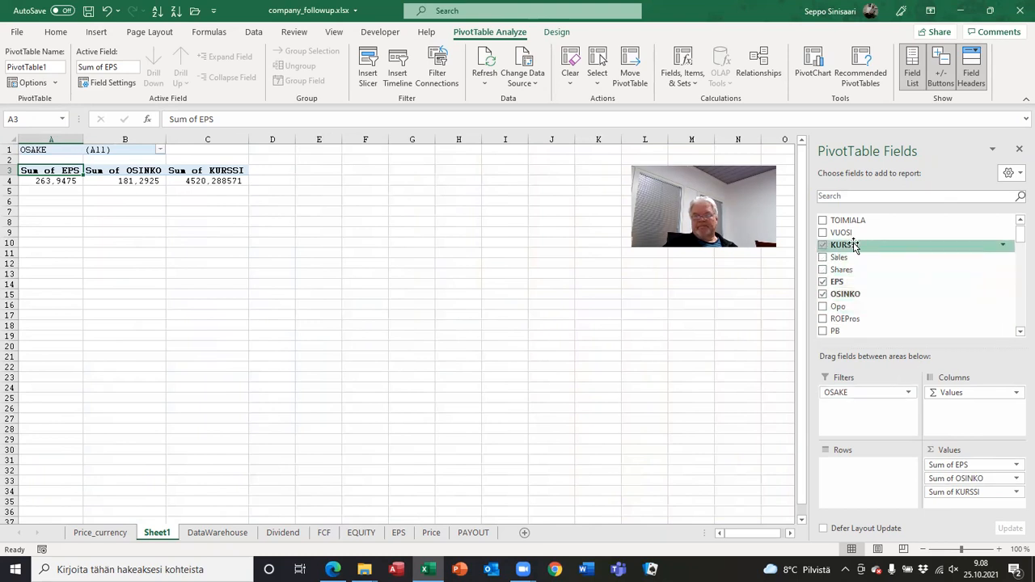
pyautogui.moveTo(859, 232); pyautogui.dragTo(852, 473)
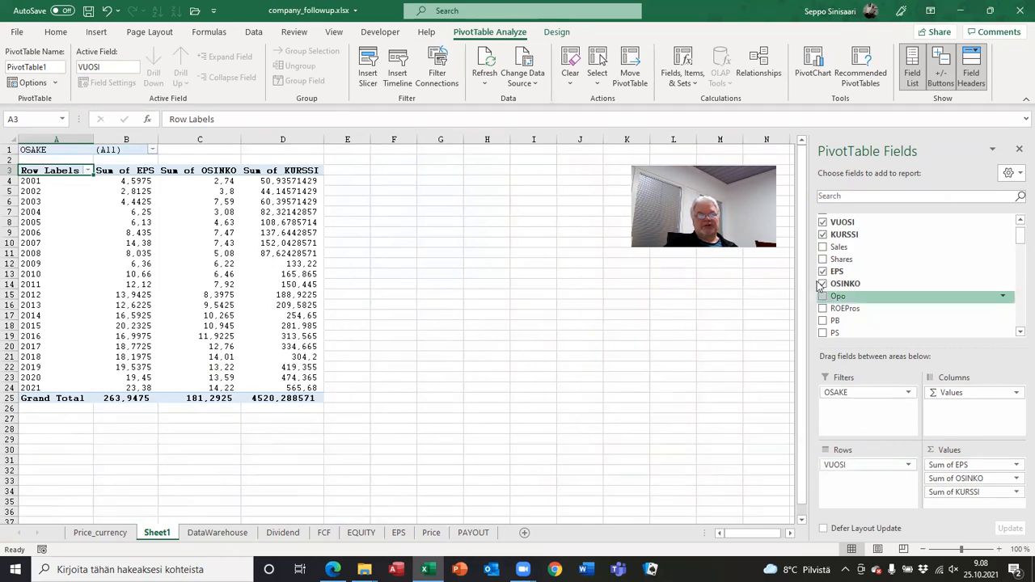
# Rename the PivotTable's OSAKE filter field as Company
pyautogui.click(34, 151)
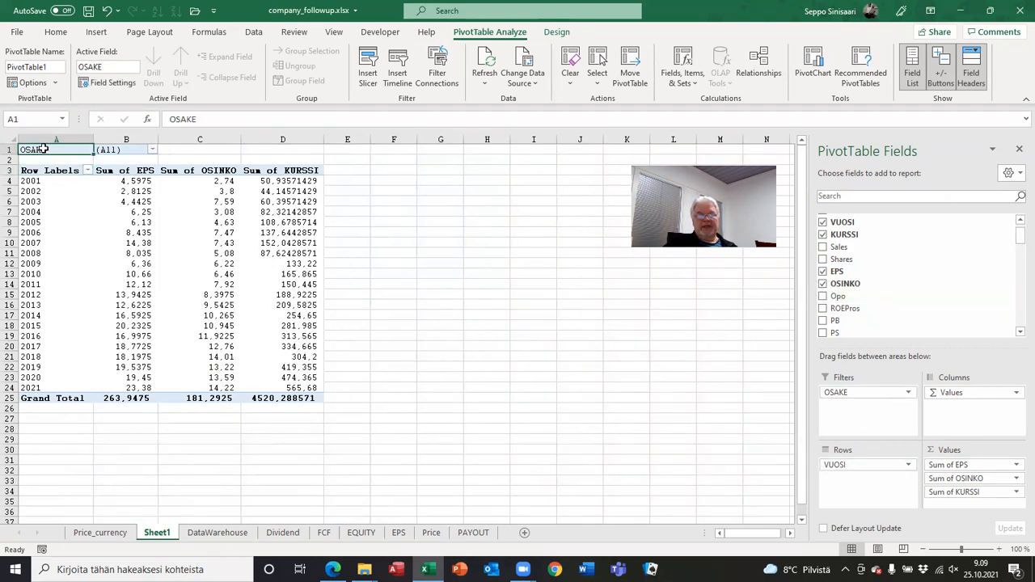
pyautogui.write('Comp')
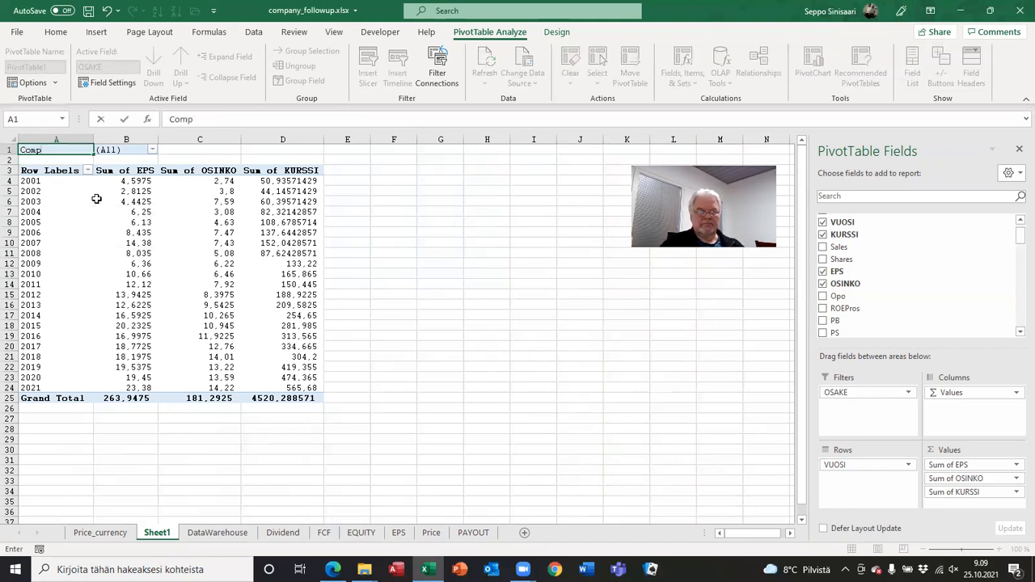
pyautogui.write('any')
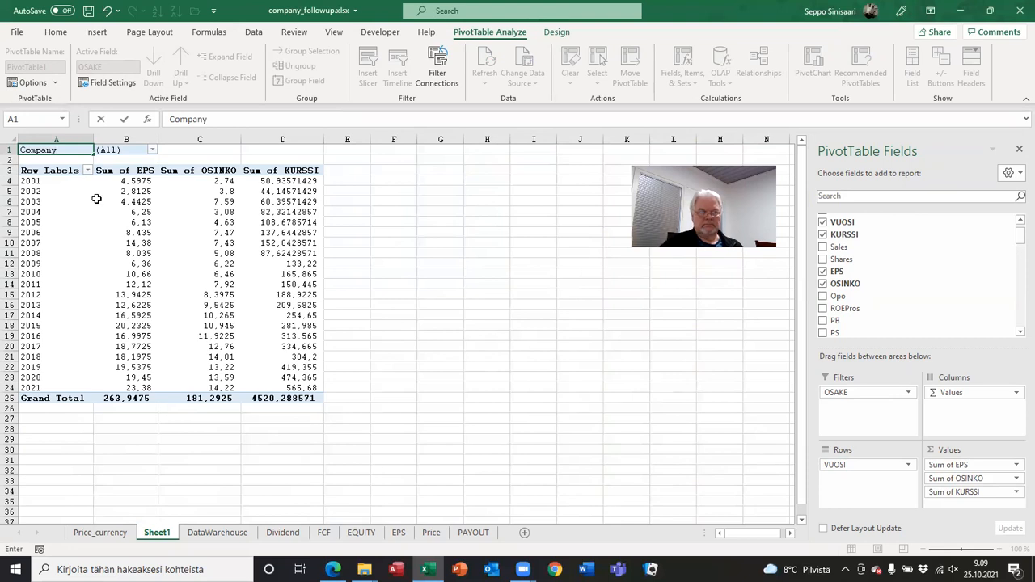
pyautogui.press('Return')
# Change the PivotTable's report layout to tabular form
pyautogui.press('Down')
pyautogui.press('Down')
pyautogui.press('Down')
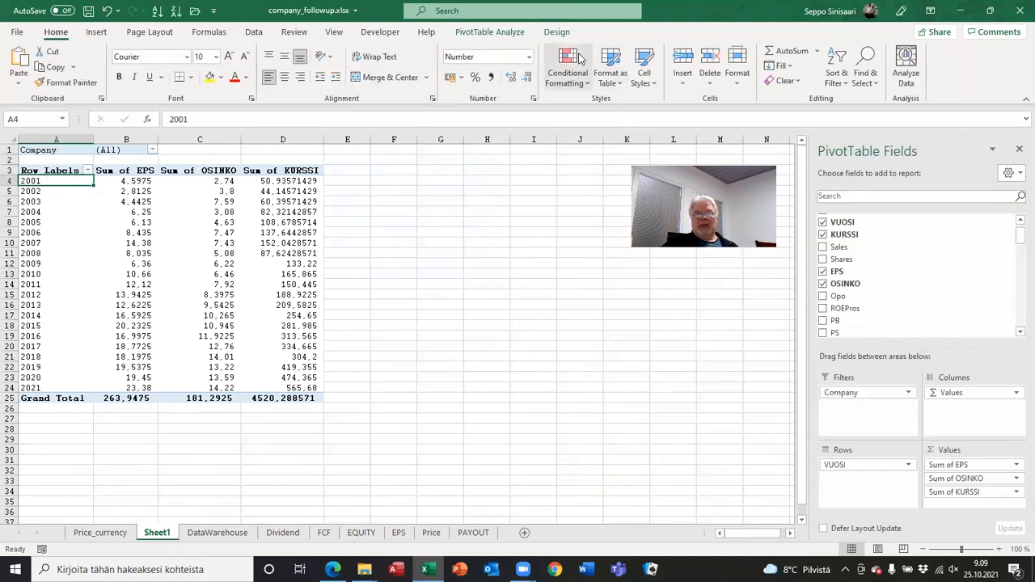
pyautogui.click(558, 32)
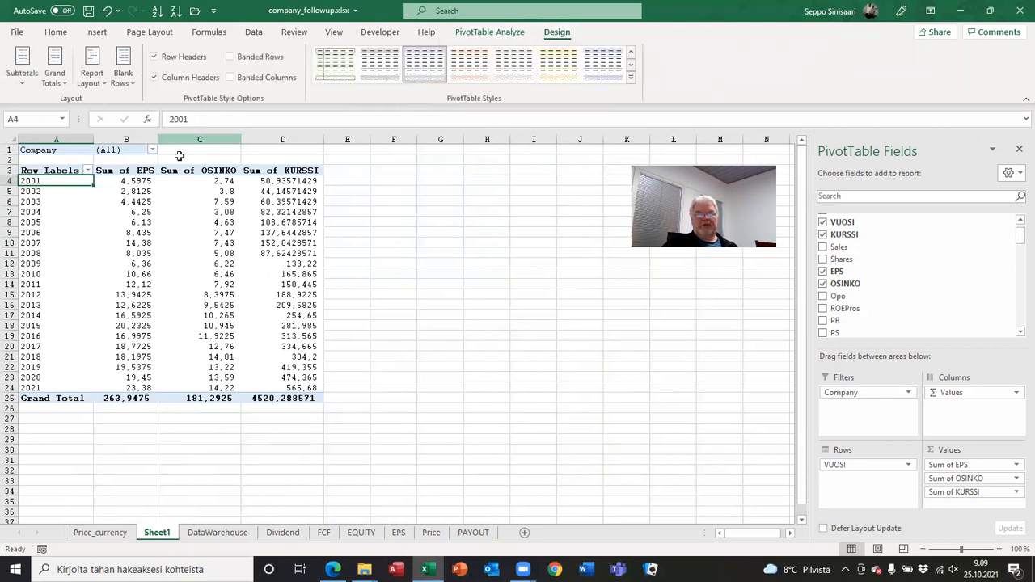
pyautogui.click(97, 74)
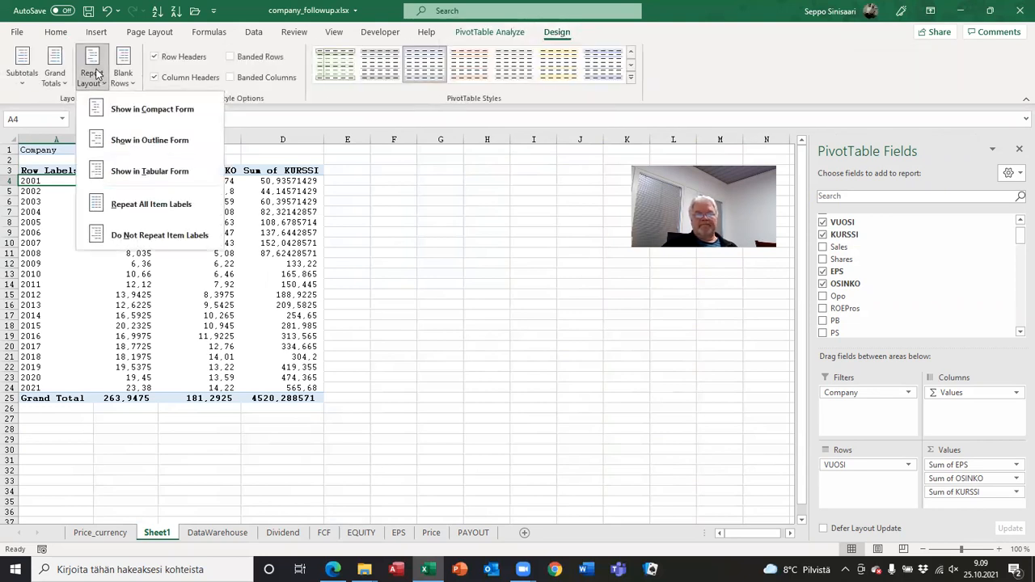
pyautogui.click(127, 174)
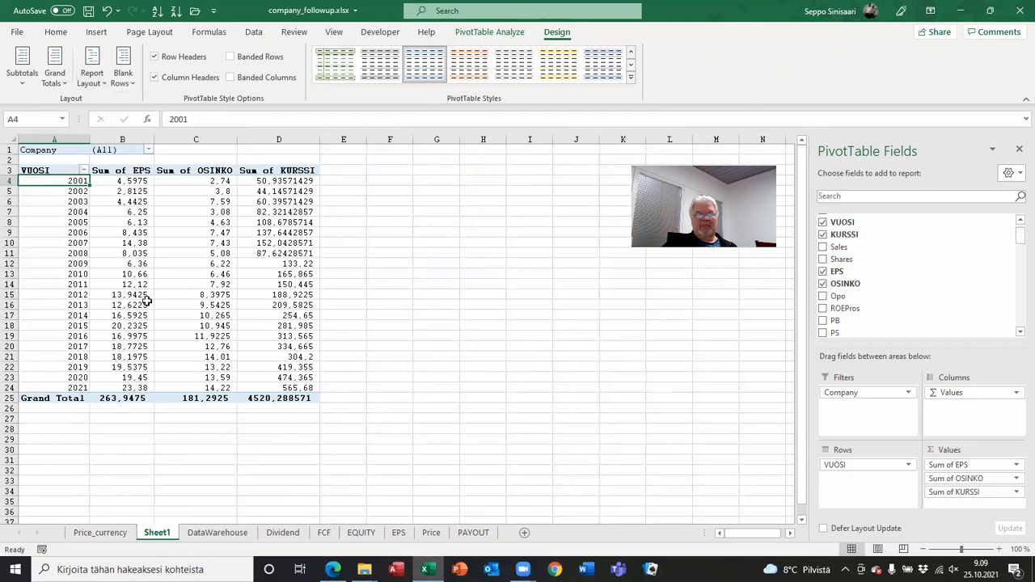
# Rename the VUOSI heading as Year and the Sum of EPS heading as EPS followed by a space
pyautogui.click(42, 172)
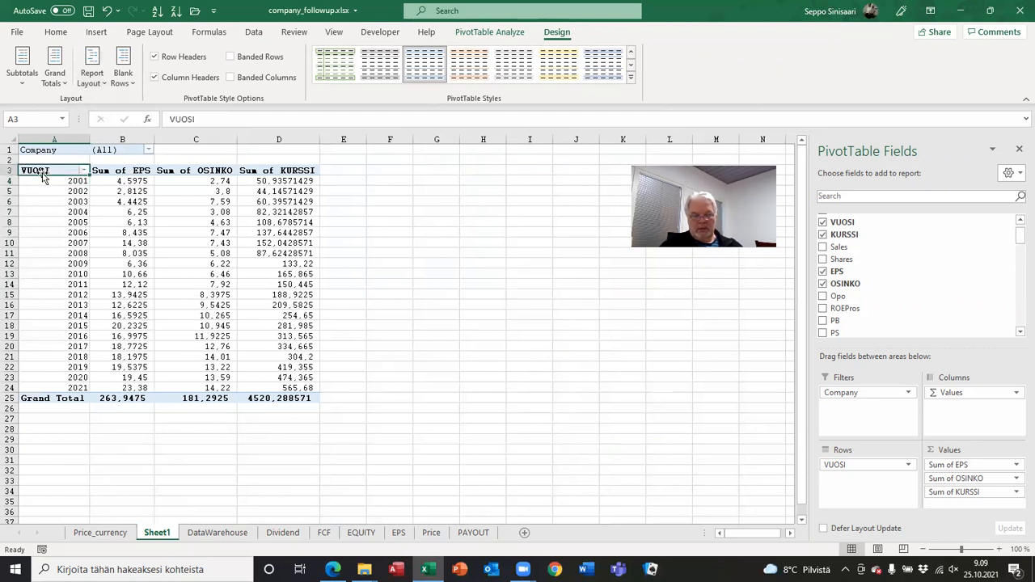
pyautogui.write('Year')
pyautogui.press('Return')
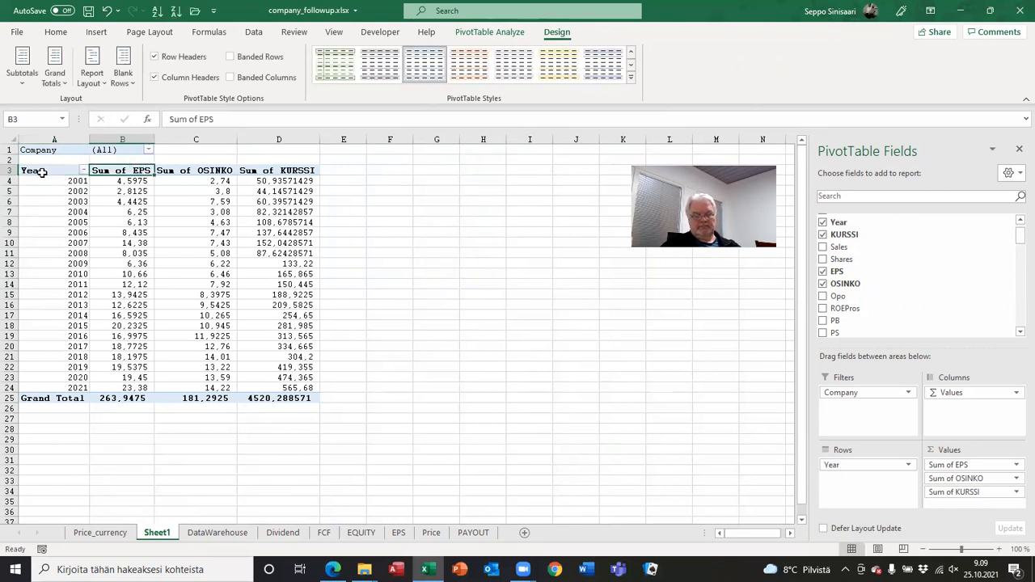
pyautogui.write('E')
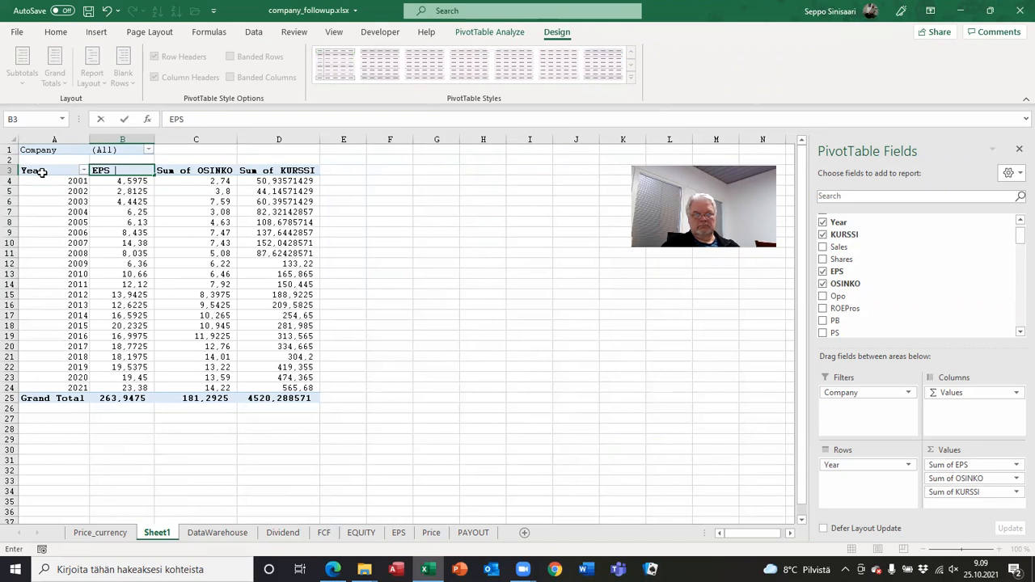
pyautogui.write('PS')
pyautogui.press('Return')
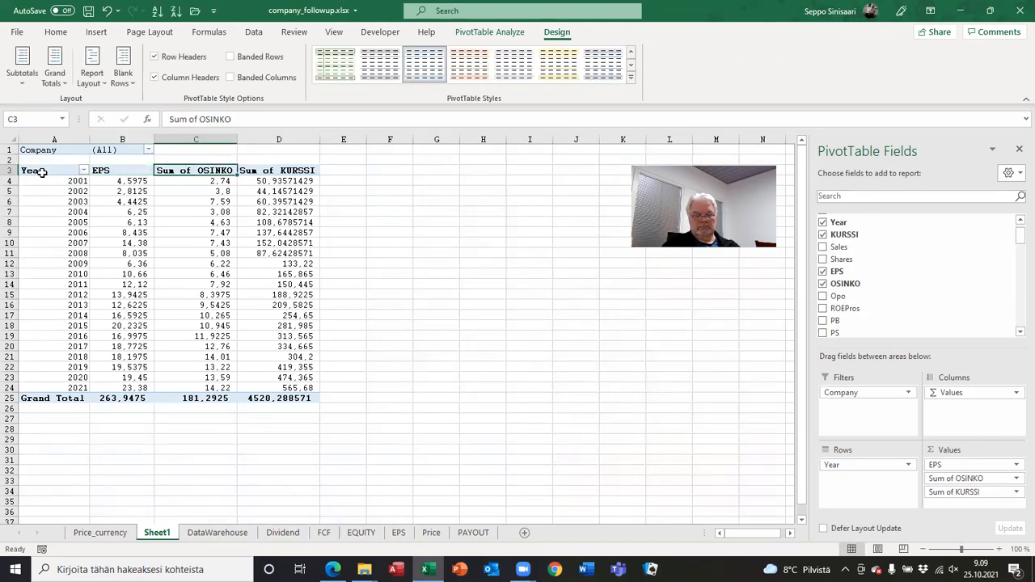
# Rename the Sum of OSINKO heading as Dividend and the Sum of KURSSI heading as Price
pyautogui.write('dI')
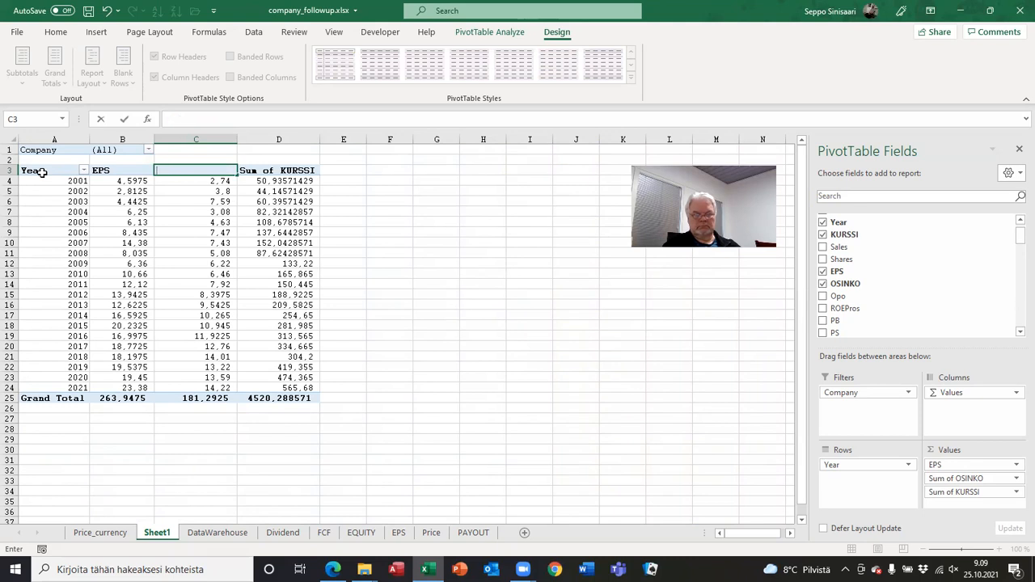
pyautogui.write('vidend')
pyautogui.press('Return')
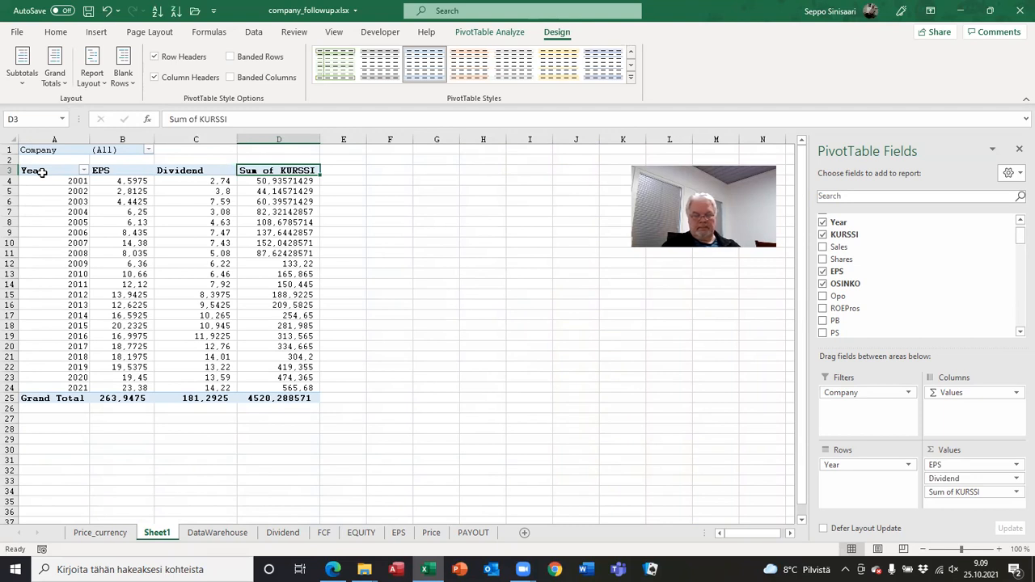
pyautogui.write('Price')
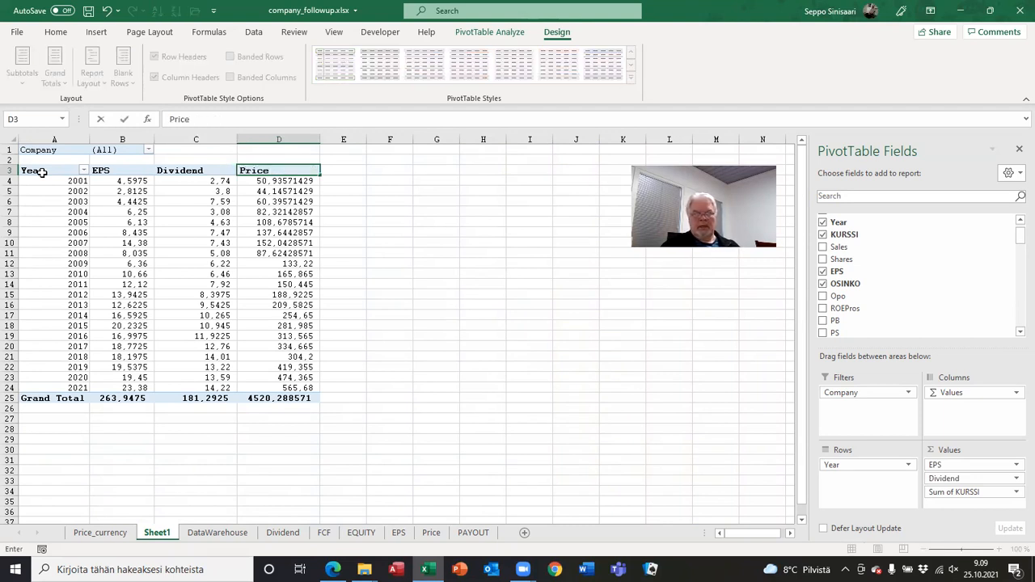
pyautogui.press('Return')
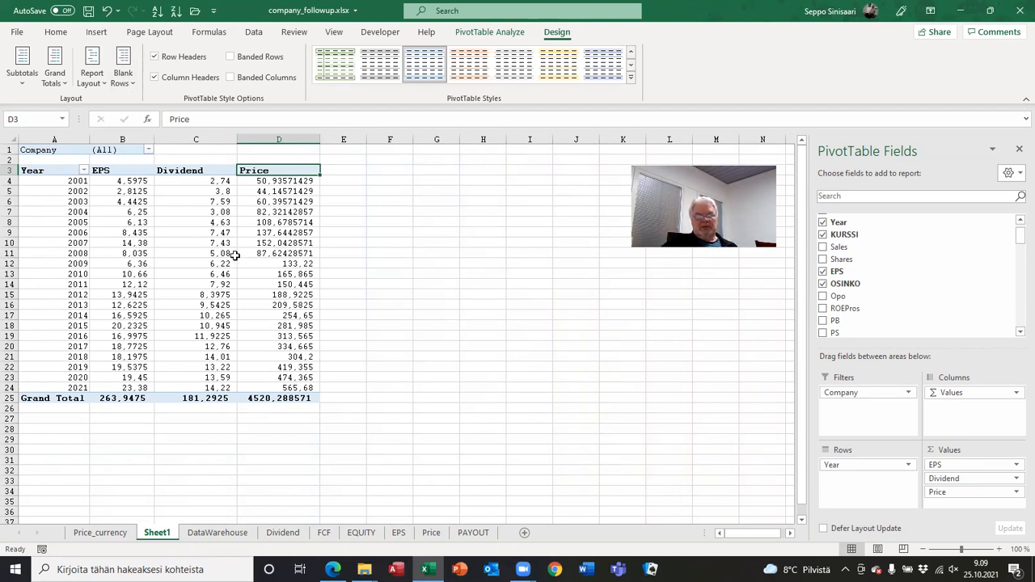
# Format the PivotTable's EPS value field as Number with 2 decimal places
pyautogui.moveTo(115, 179)
pyautogui.click(129, 185)
pyautogui.rightClick(131, 183)
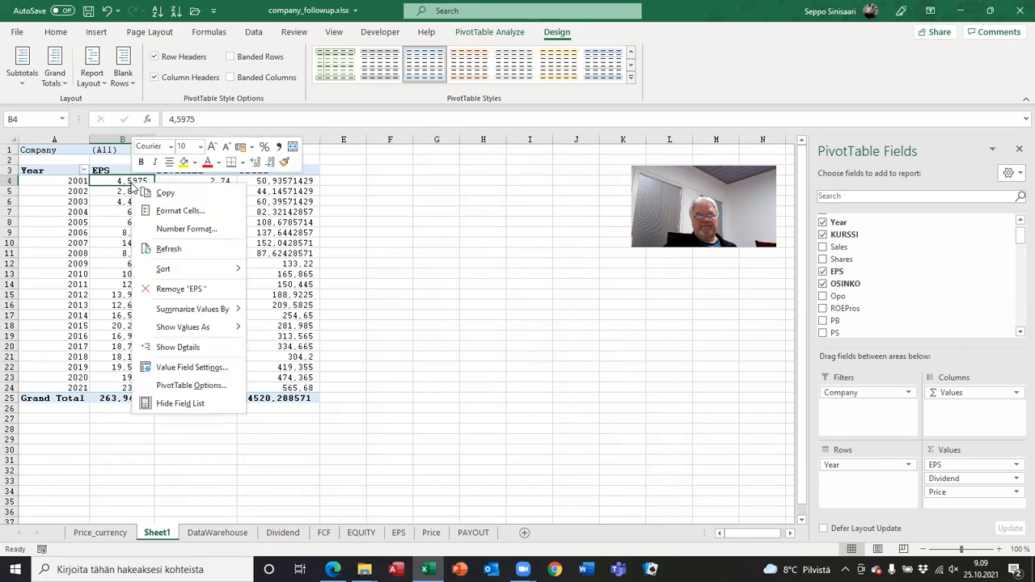
pyautogui.click(191, 367)
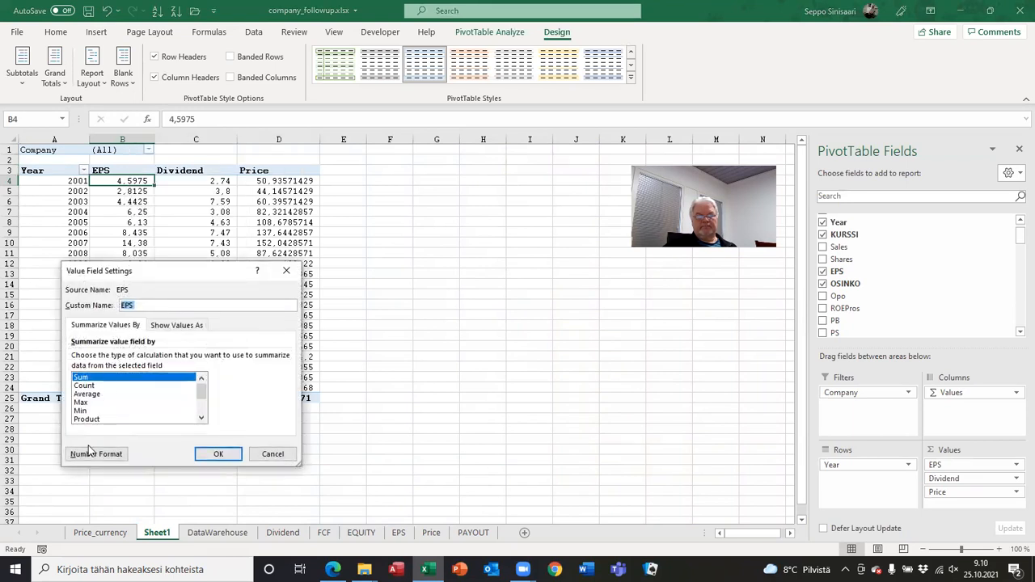
pyautogui.click(93, 454)
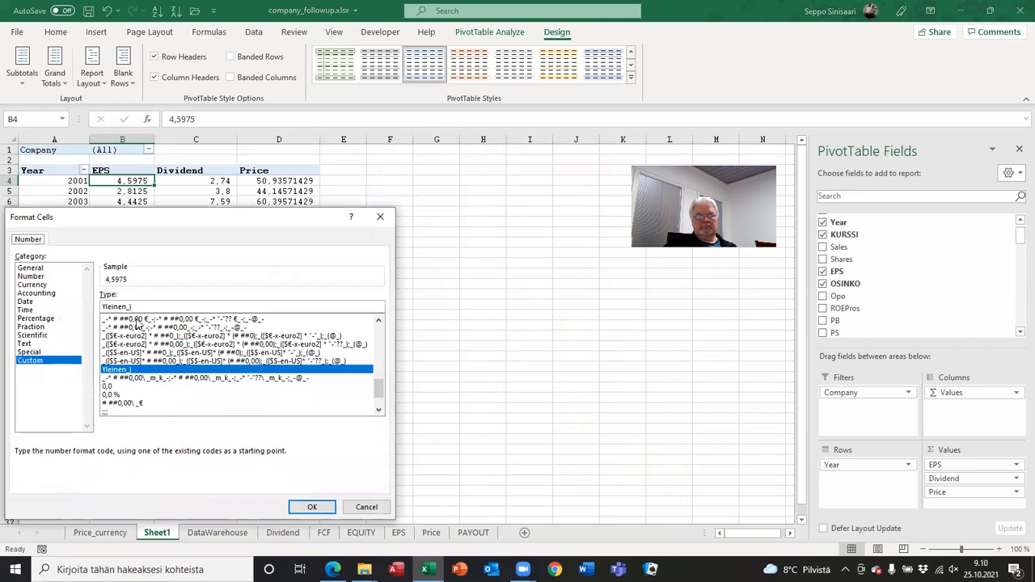
pyautogui.click(33, 277)
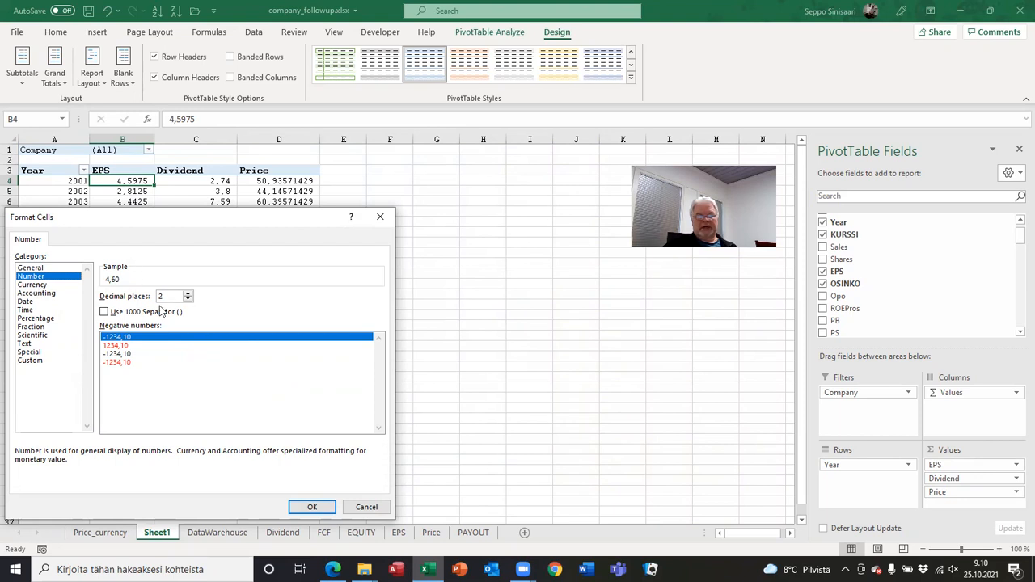
pyautogui.click(316, 509)
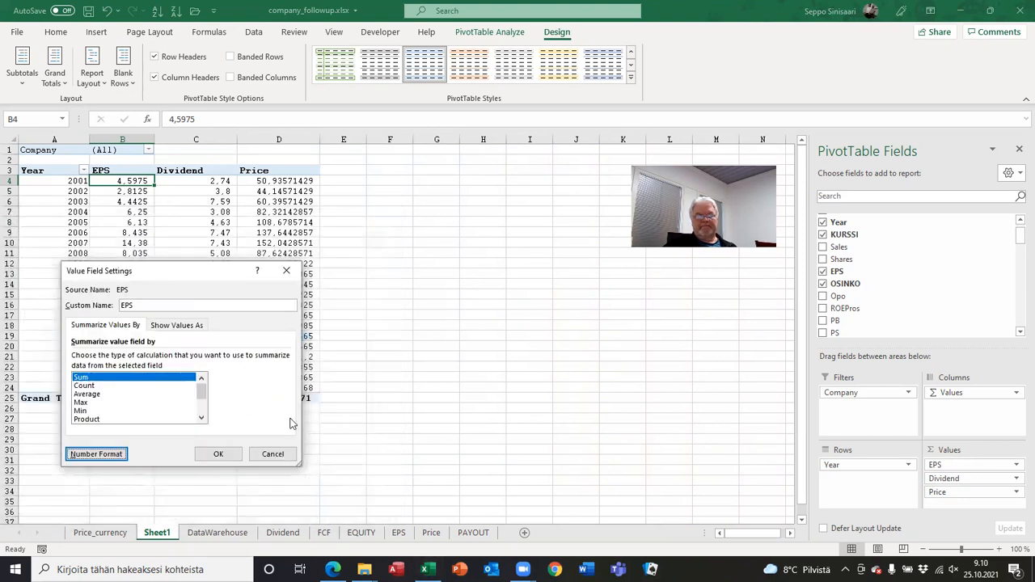
pyautogui.click(219, 453)
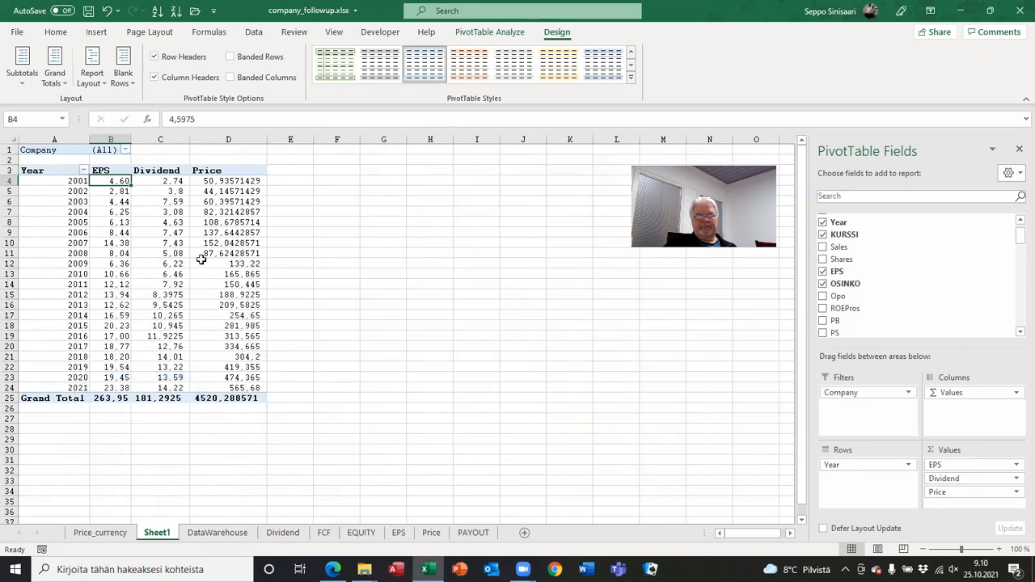
# Format the PivotTable's Dividend value field as Number with 2 decimal places
pyautogui.rightClick(175, 182)
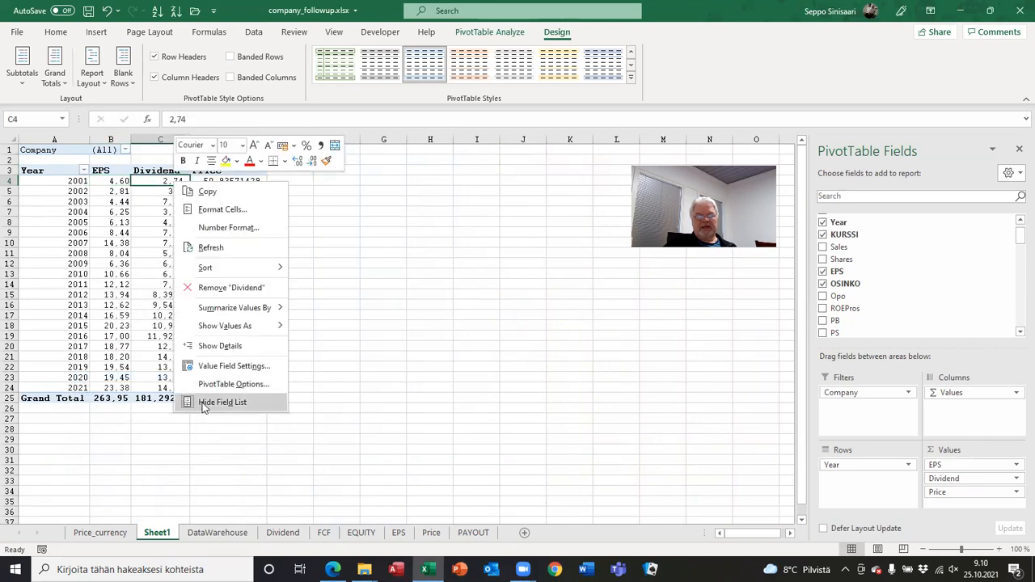
pyautogui.click(231, 366)
pyautogui.click(143, 450)
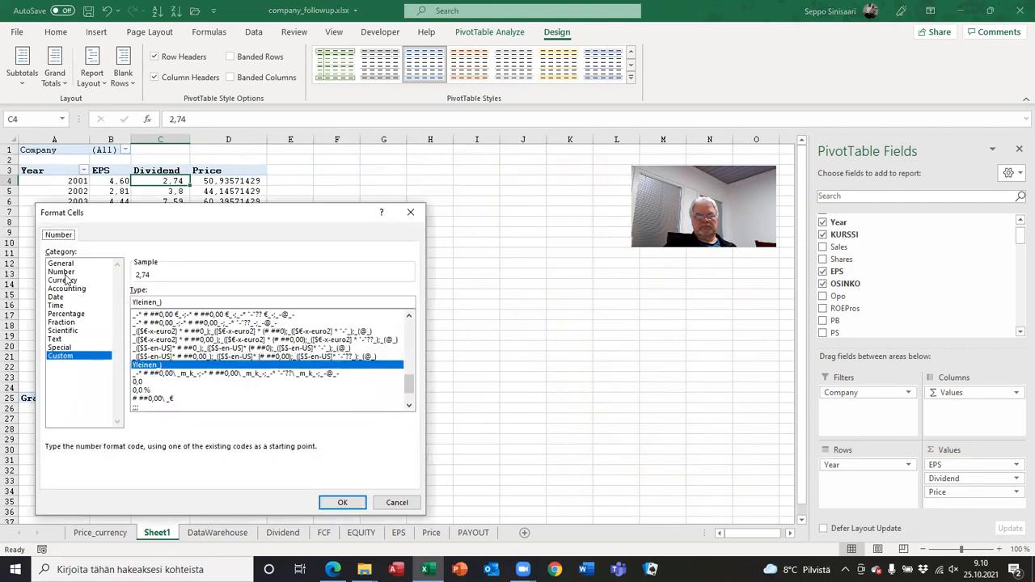
pyautogui.click(62, 273)
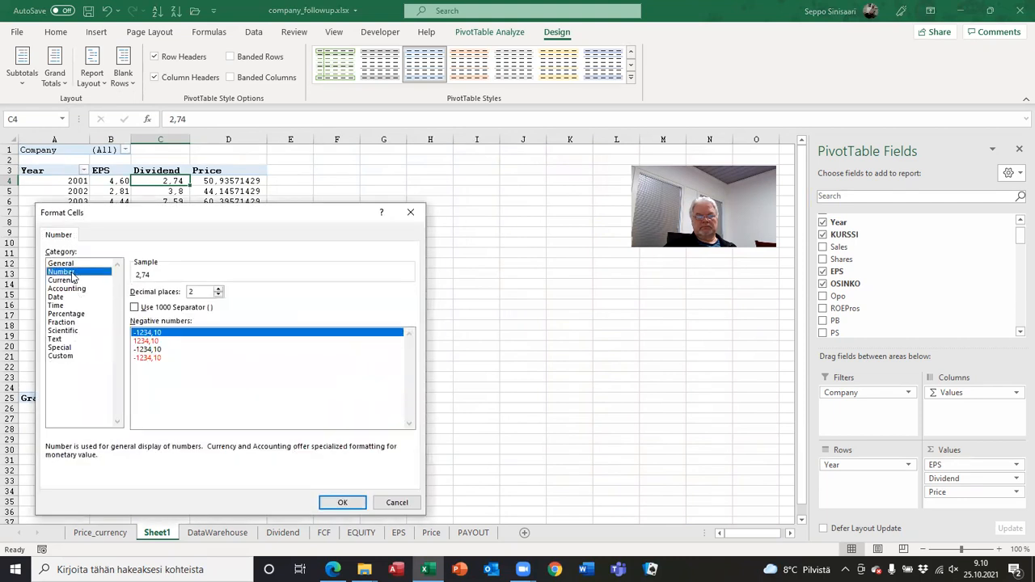
pyautogui.click(344, 503)
pyautogui.click(270, 449)
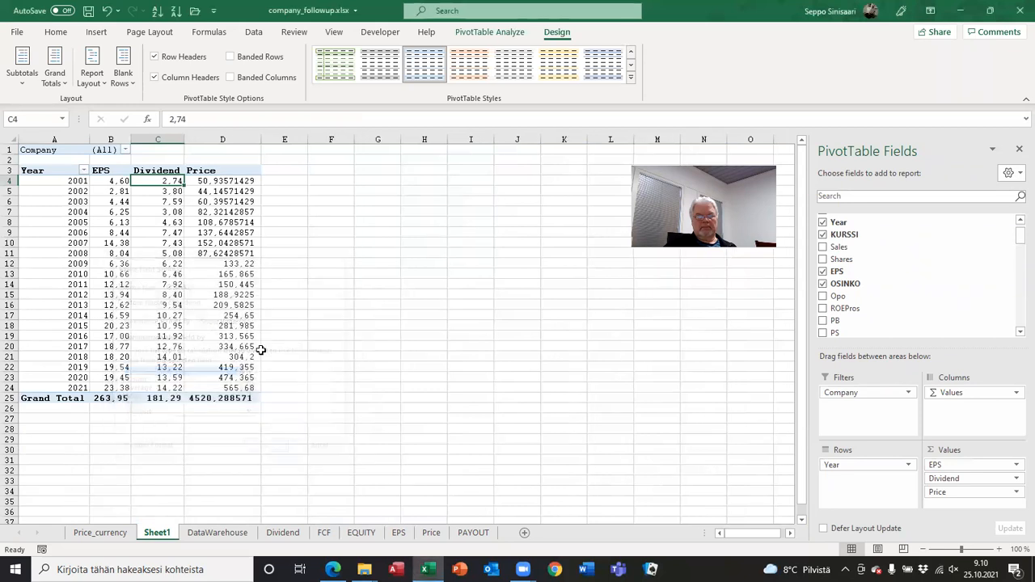
# Format the PivotTable's Price value field as Number with 2 decimal places
pyautogui.rightClick(224, 185)
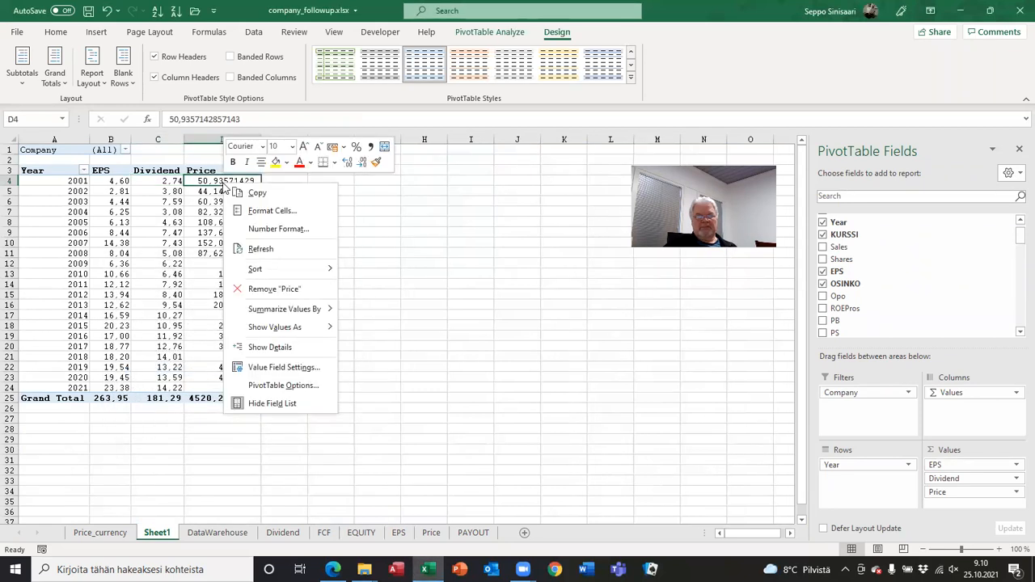
pyautogui.click(281, 368)
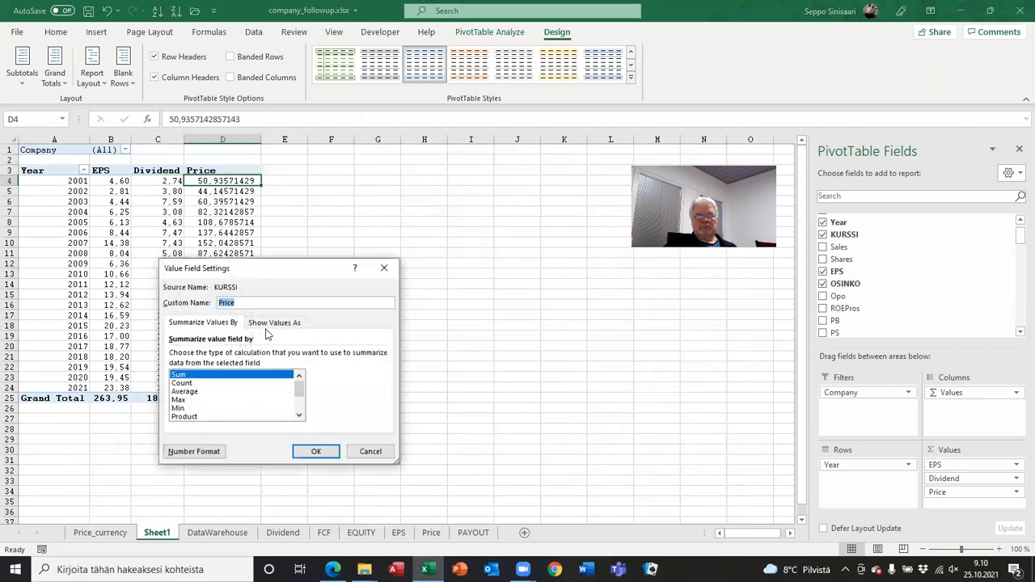
pyautogui.click(178, 452)
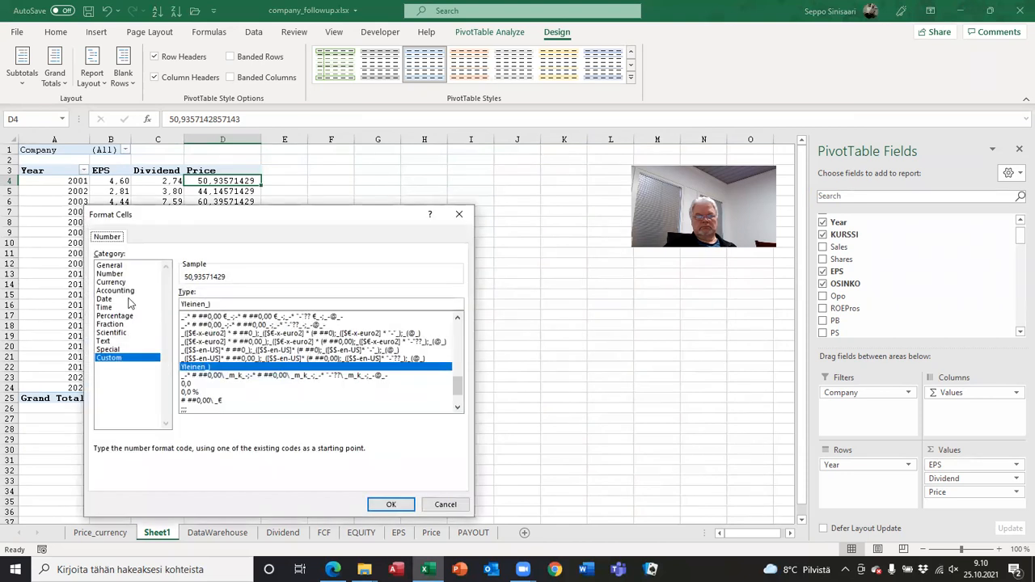
pyautogui.click(113, 274)
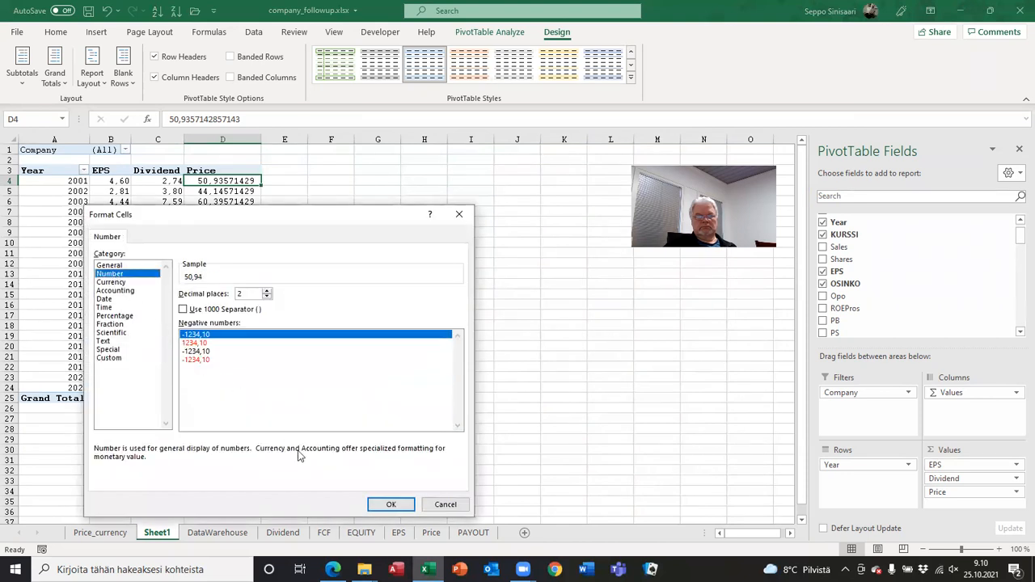
pyautogui.click(391, 504)
pyautogui.click(330, 451)
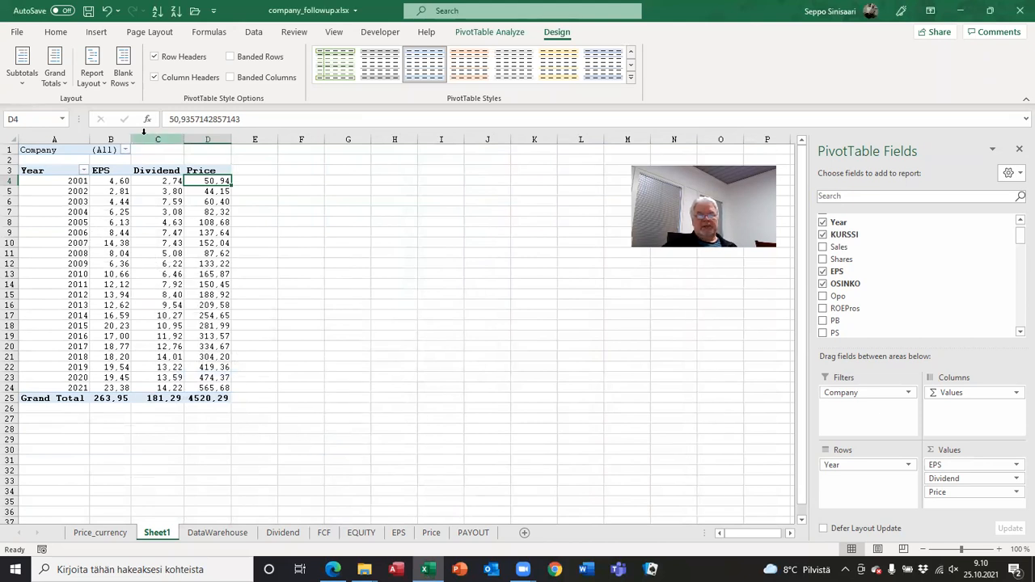
# Change the font of the entire PivotTable sheet to Arial
pyautogui.click(12, 137)
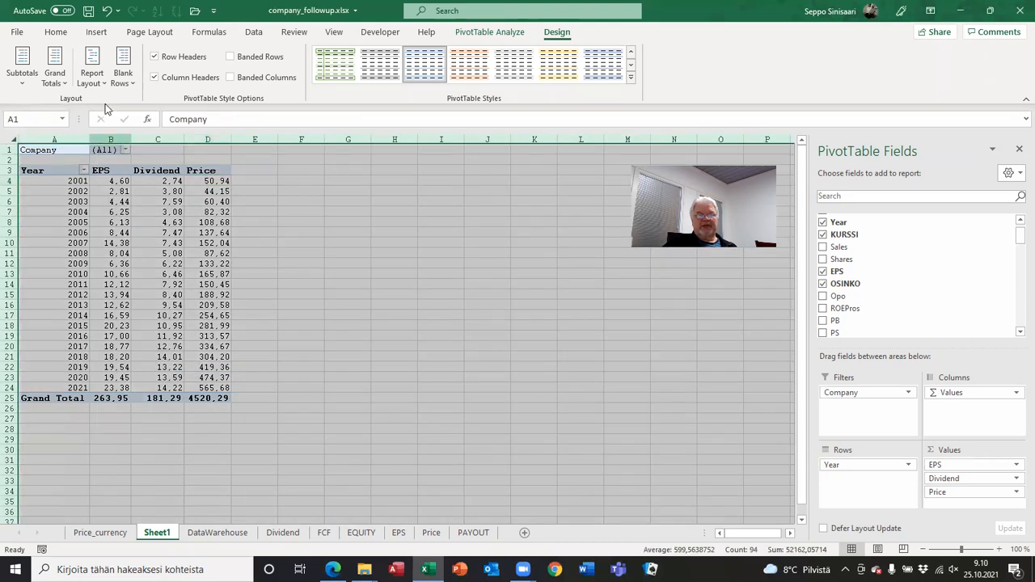
pyautogui.click(57, 33)
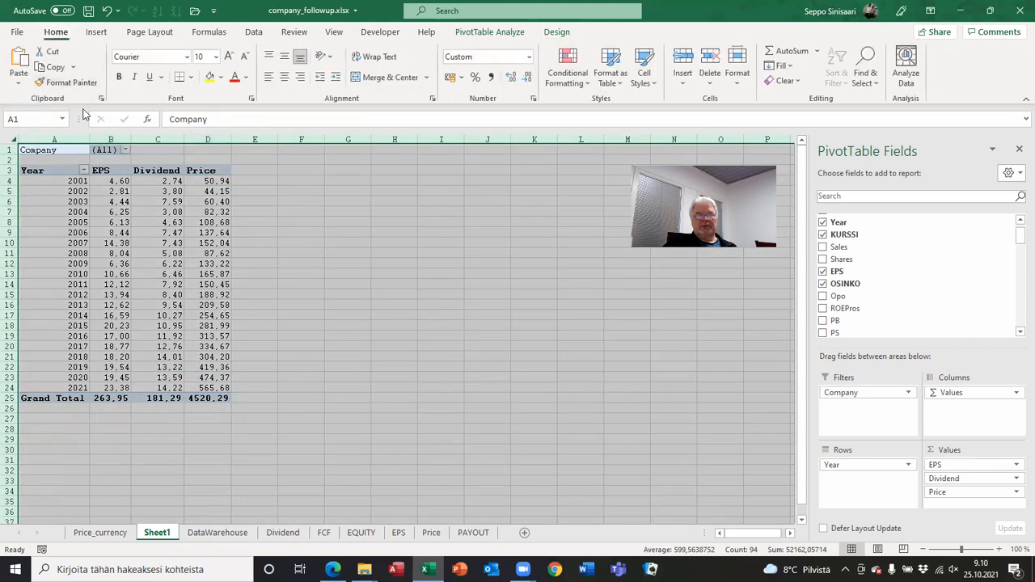
pyautogui.click(186, 56)
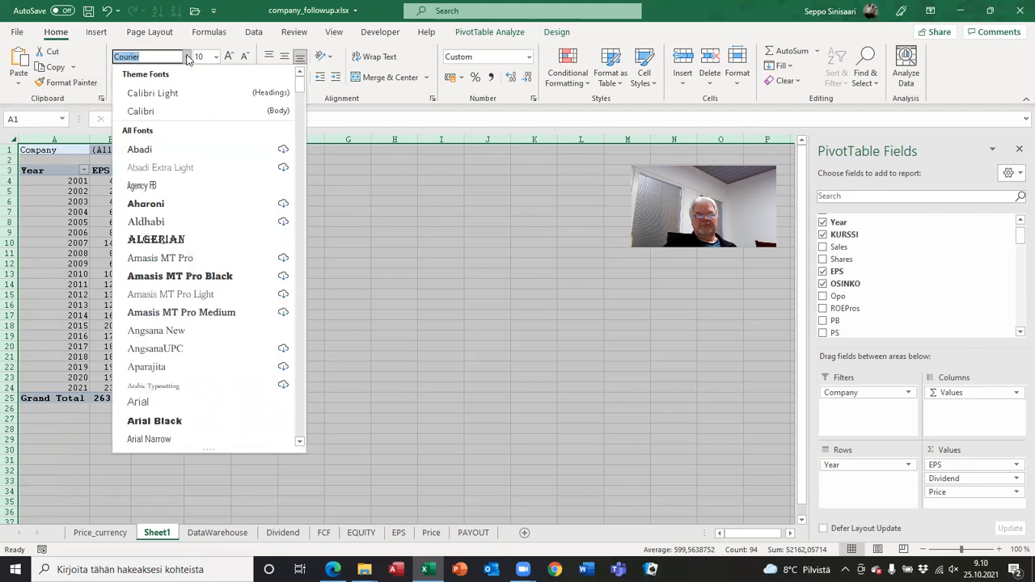
pyautogui.click(139, 402)
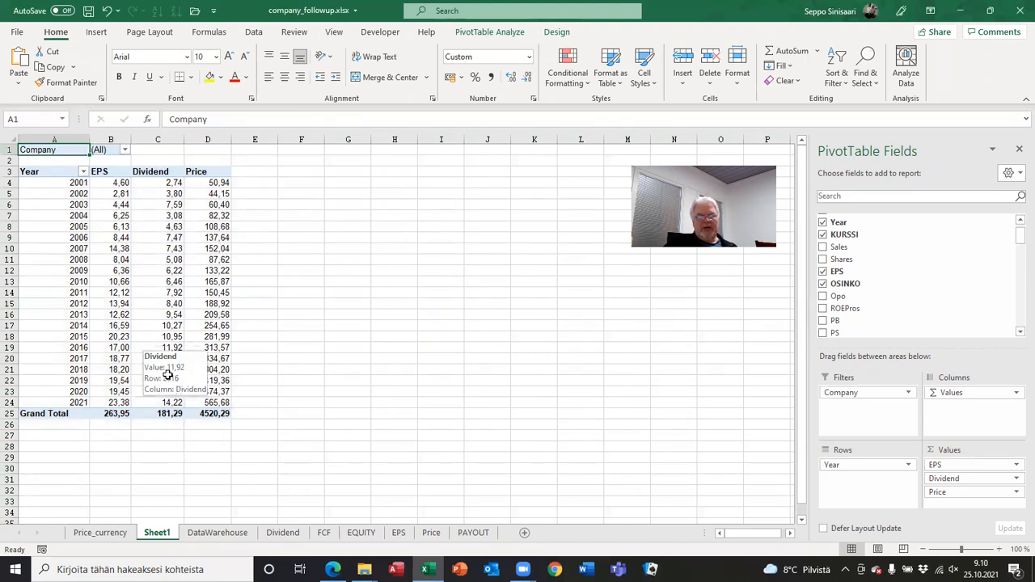
# View the DataWarehouse source sheet and refresh the PivotTable on Sheet1
pyautogui.click(225, 537)
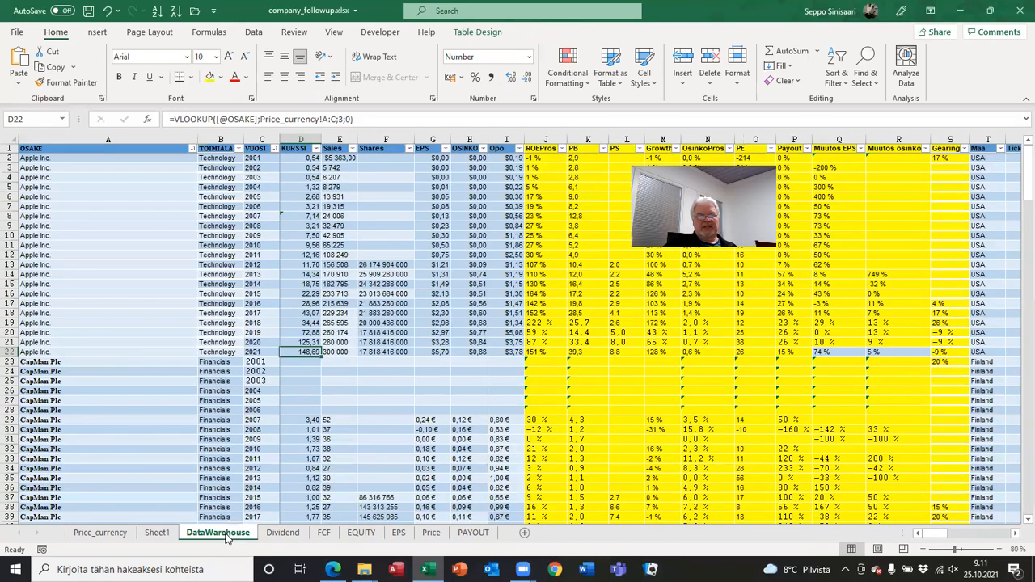
pyautogui.click(157, 534)
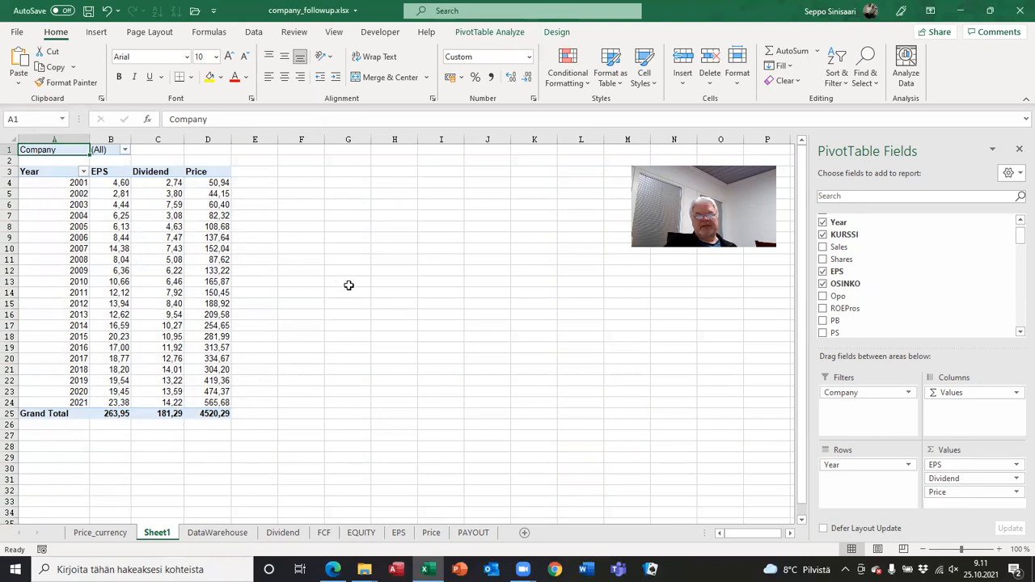
pyautogui.click(253, 32)
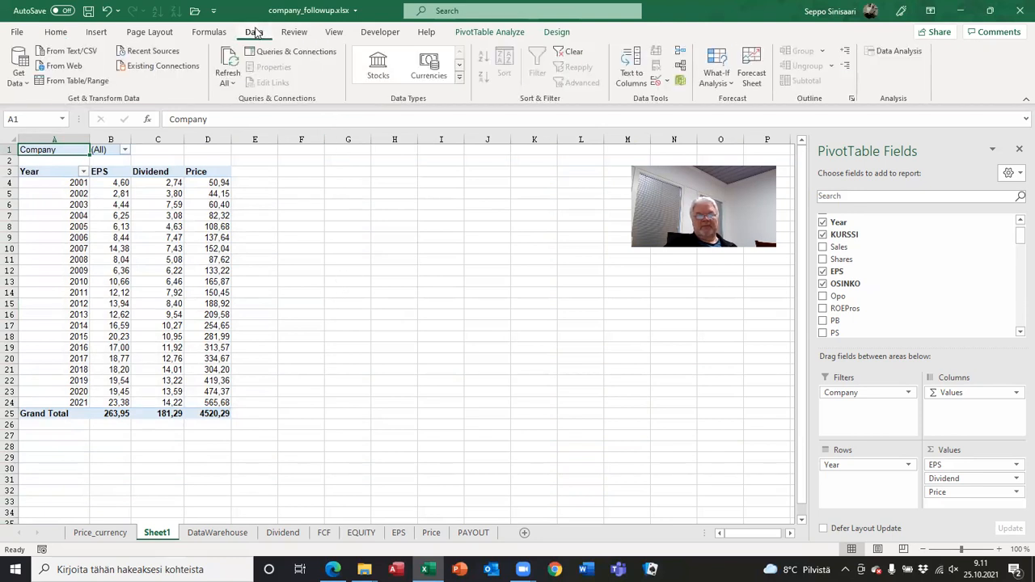
pyautogui.click(231, 78)
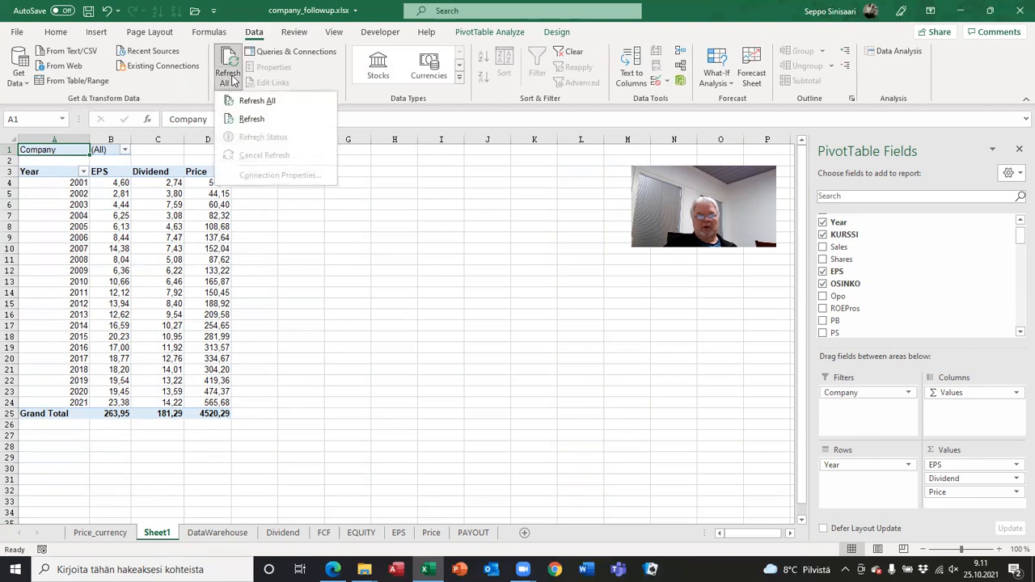
pyautogui.click(245, 119)
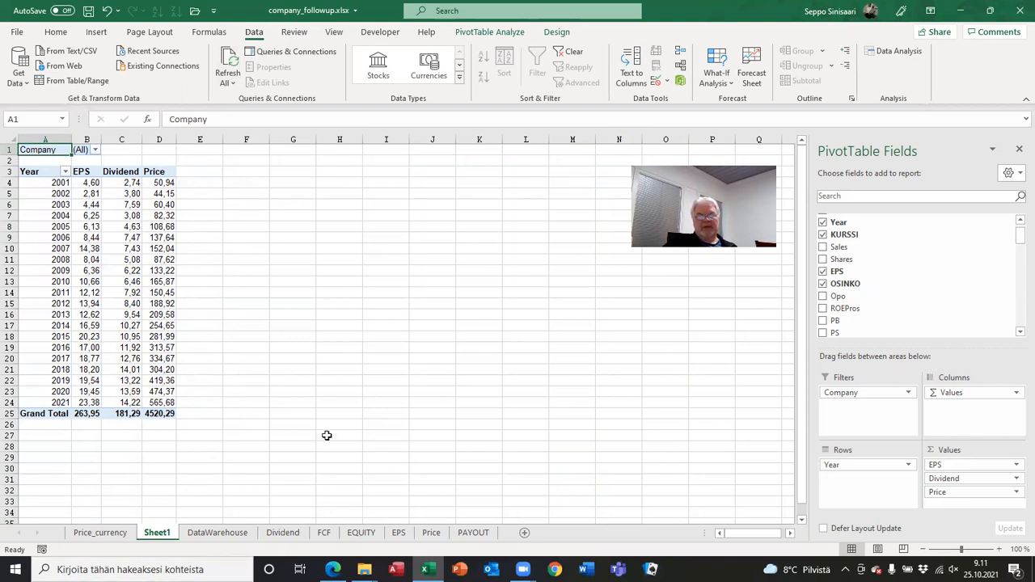
# Refresh all workbook data, check the stock prices on the Price_currency sheet and return to Sheet1
pyautogui.click(228, 58)
pyautogui.click(104, 533)
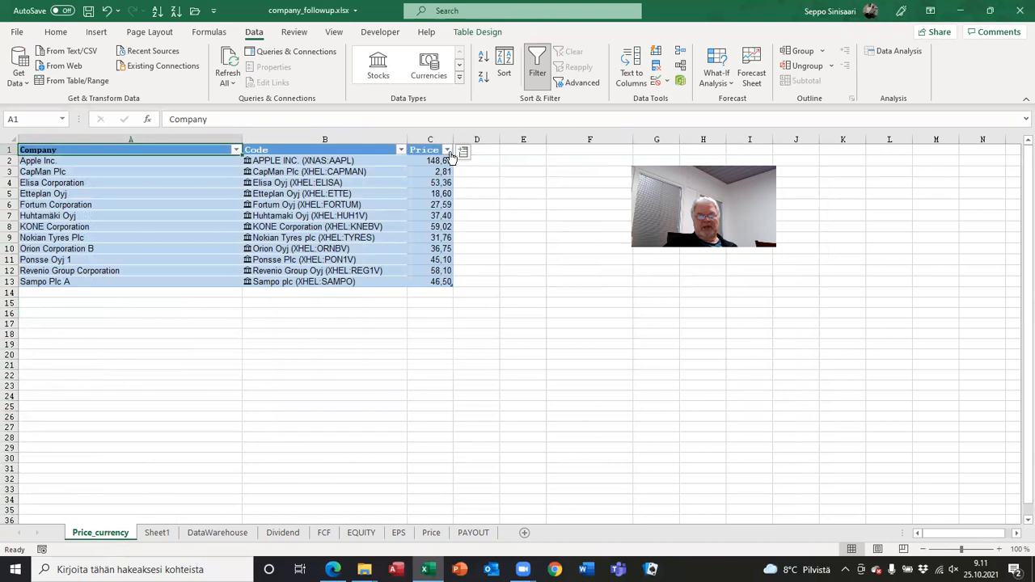
pyautogui.click(159, 534)
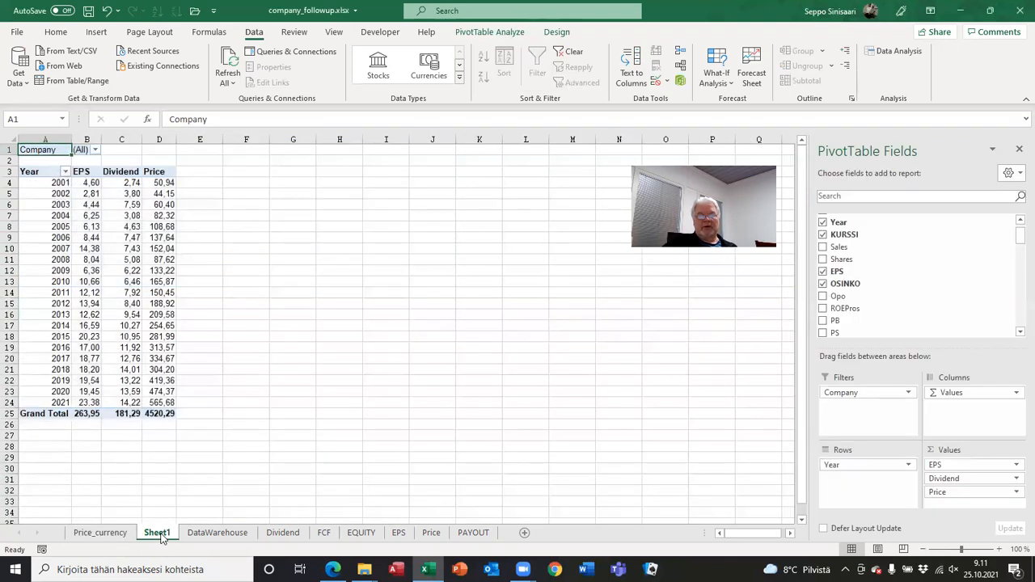
# Rename Sheet1 as Pivot
pyautogui.doubleClick(161, 535)
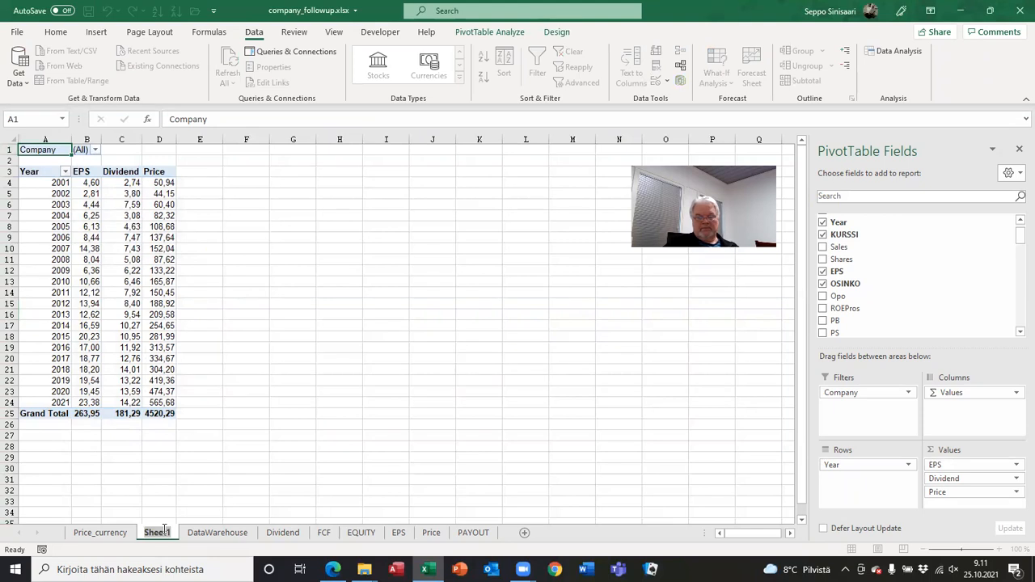
pyautogui.write('Pivot')
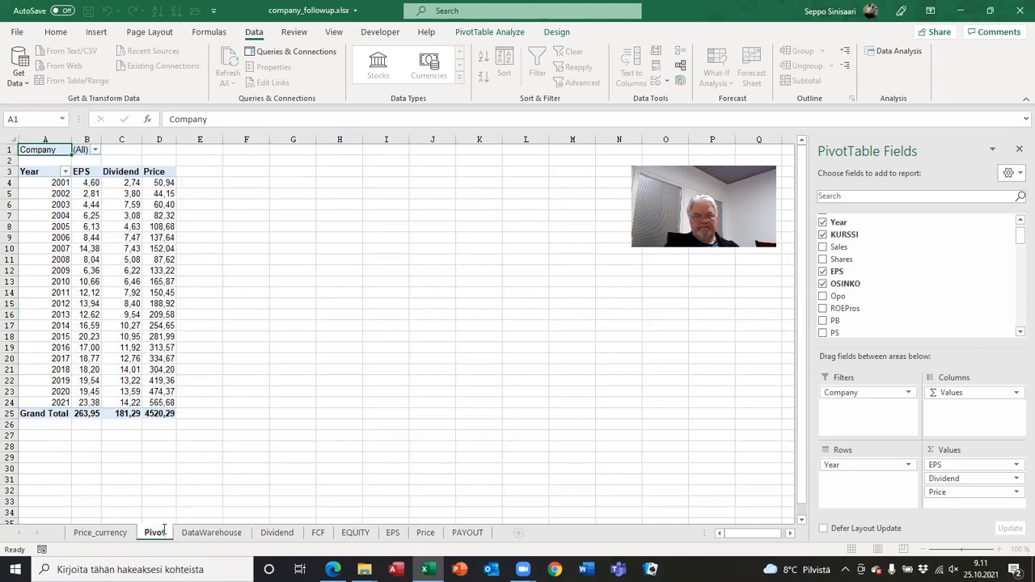
pyautogui.press('Return')
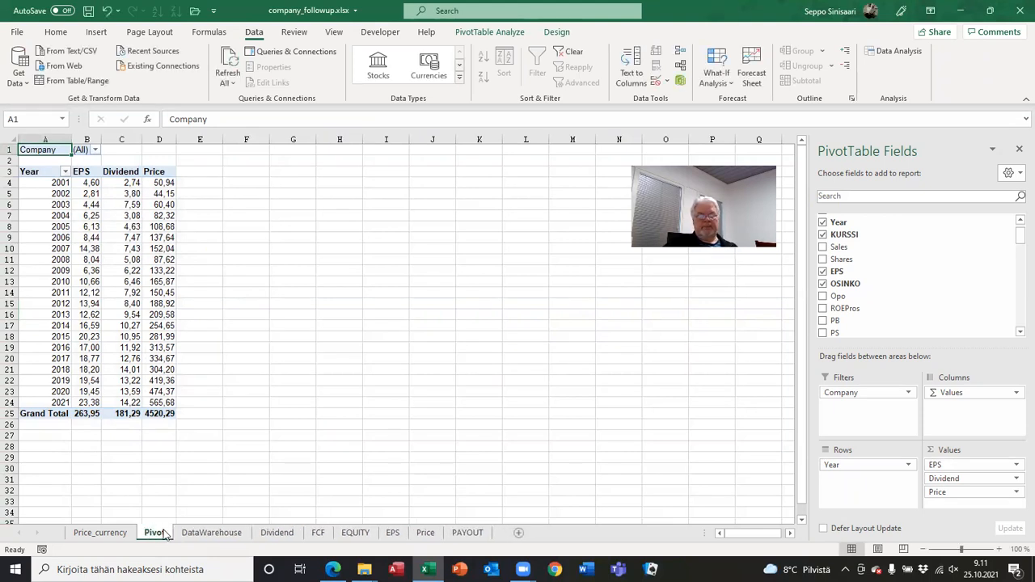
# Insert a combo PivotChart with EPS and Dividend as clustered columns and Price as a line on the secondary axis
pyautogui.click(86, 204)
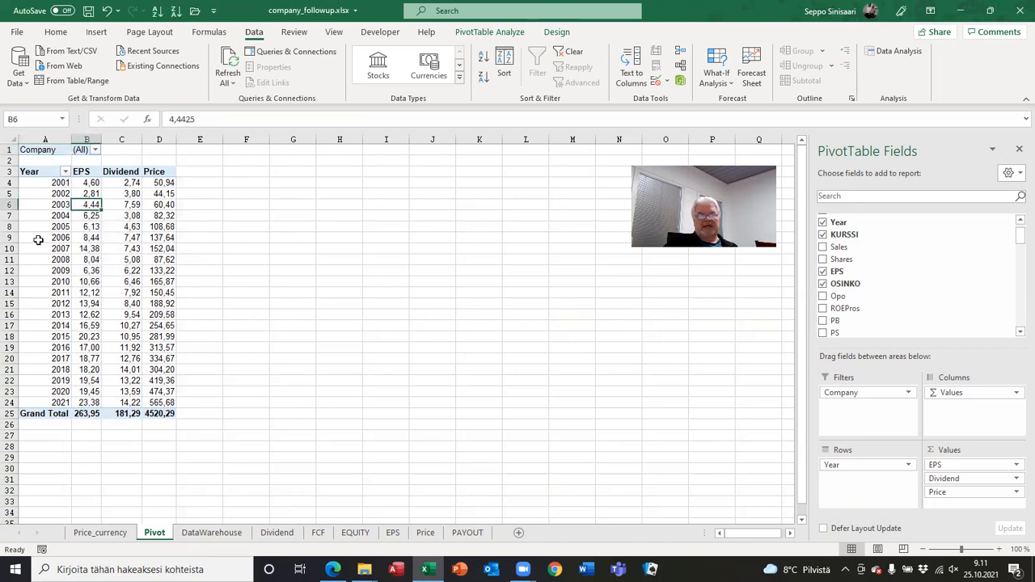
pyautogui.click(503, 34)
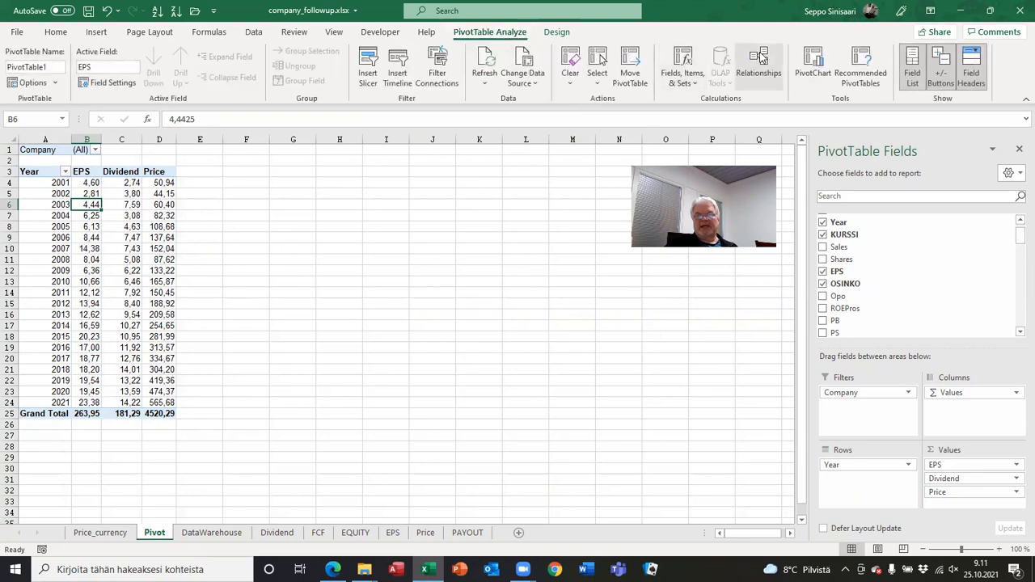
pyautogui.click(813, 66)
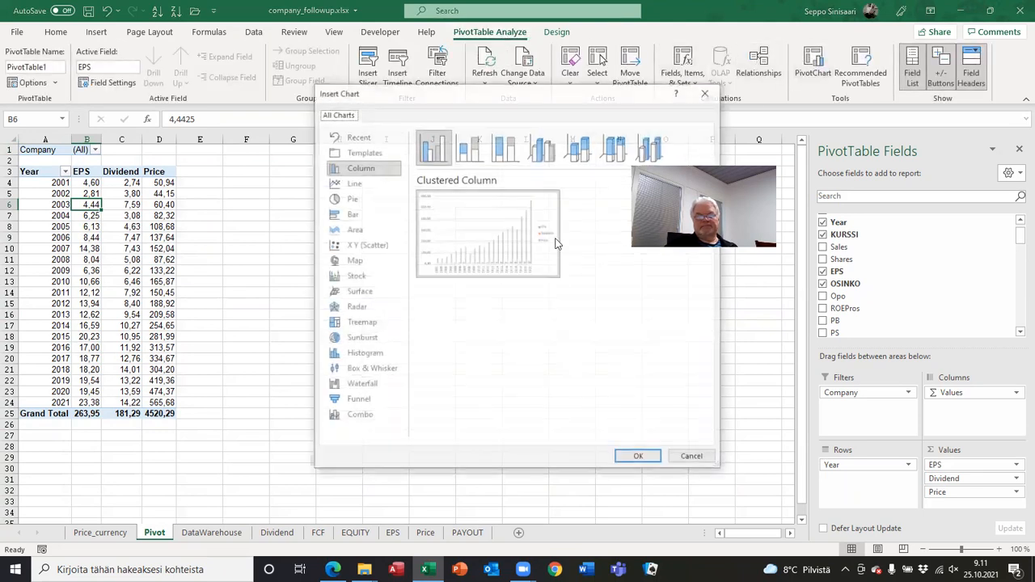
pyautogui.click(358, 418)
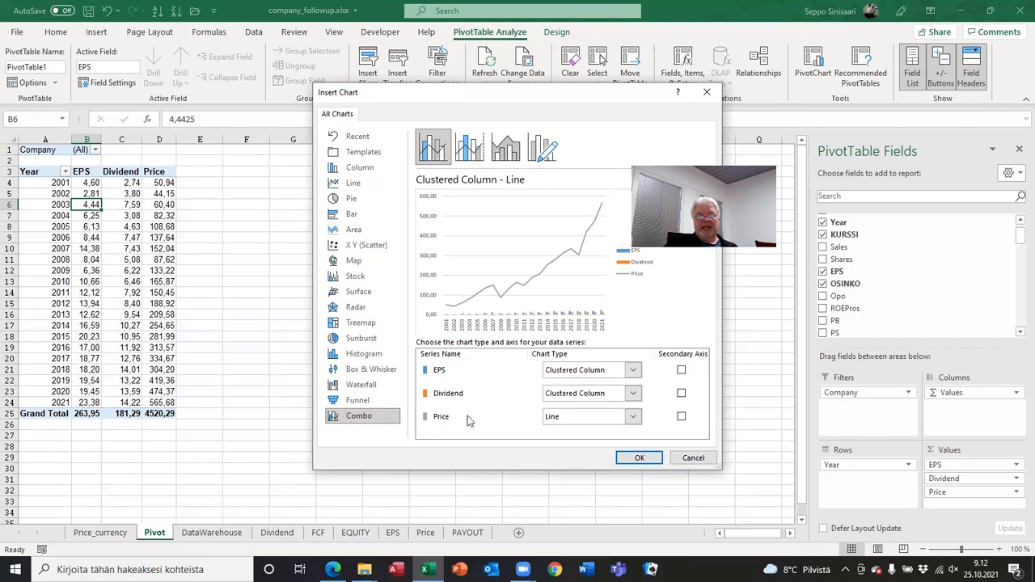
pyautogui.click(682, 417)
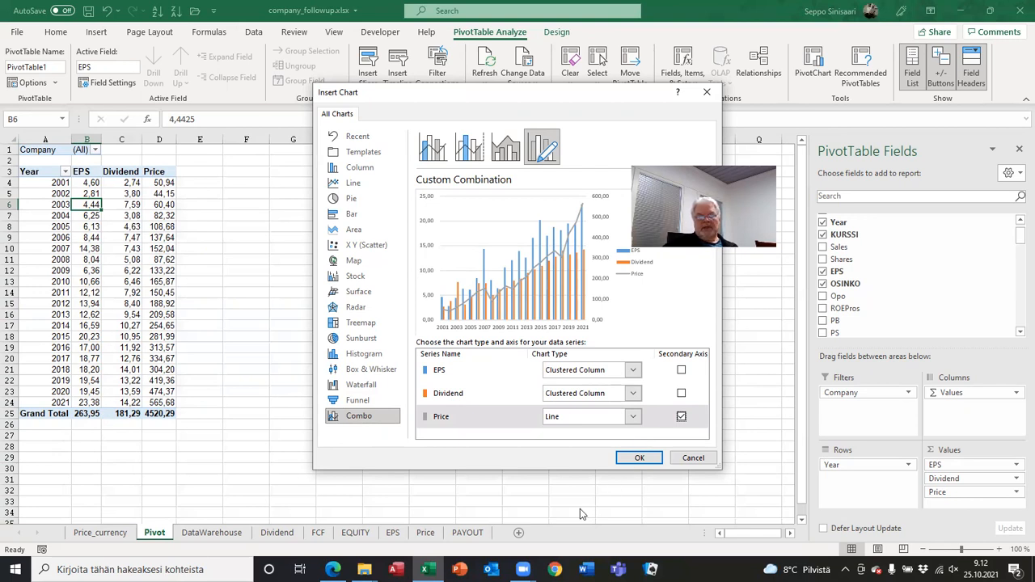
pyautogui.click(639, 458)
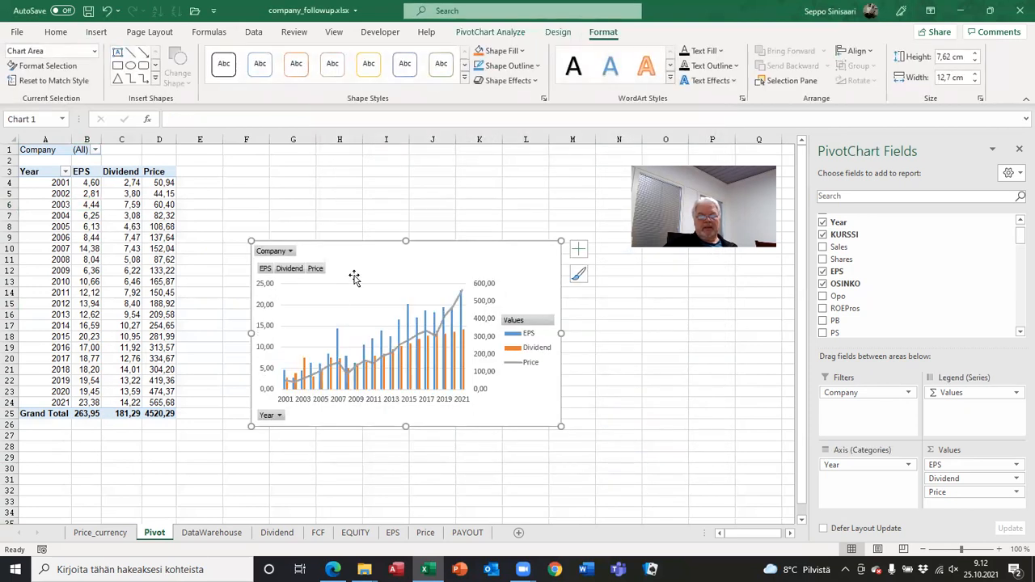
# Move the PivotChart up beside the PivotTable and enlarge it to about 13.08 cm high and 22.11 cm wide
pyautogui.moveTo(353, 259); pyautogui.dragTo(300, 189)
pyautogui.moveTo(567, 391); pyautogui.dragTo(735, 486)
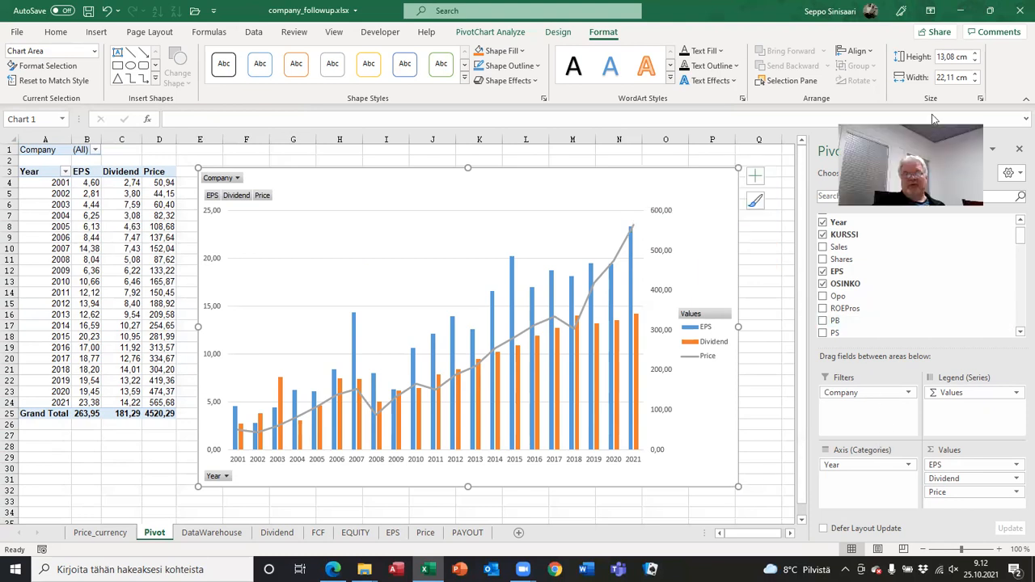
pyautogui.rightClick(709, 188)
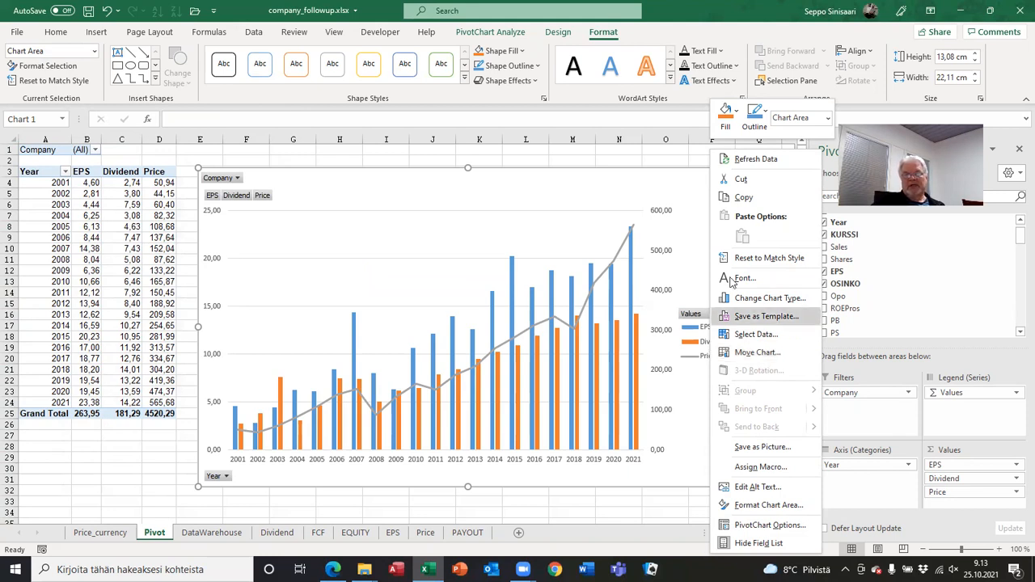
pyautogui.press('Escape')
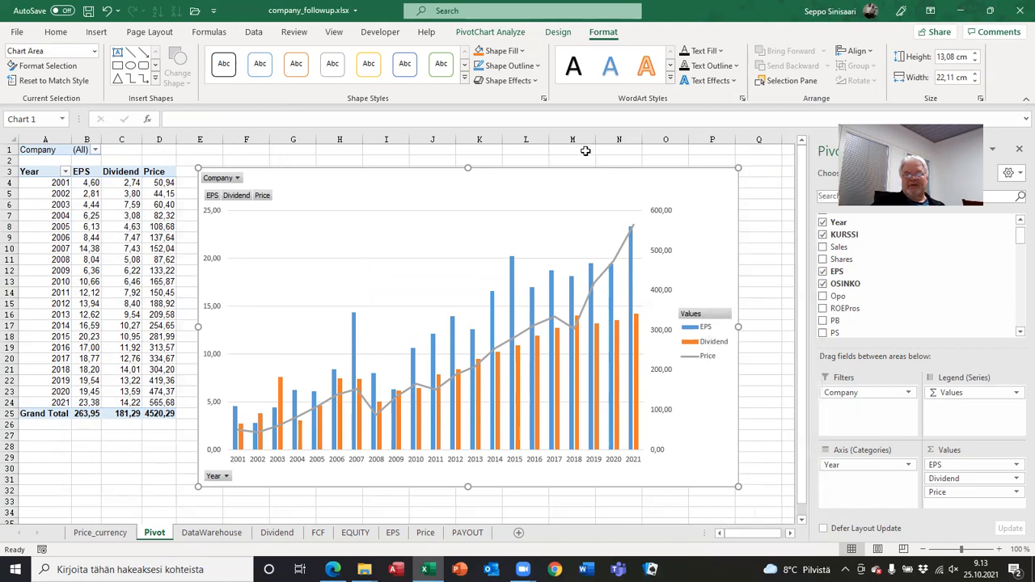
# Move the PivotChart over the PivotTable so it starts at column A just below the Company filter
pyautogui.click(589, 151)
pyautogui.click(690, 194)
pyautogui.moveTo(688, 194); pyautogui.dragTo(510, 185)
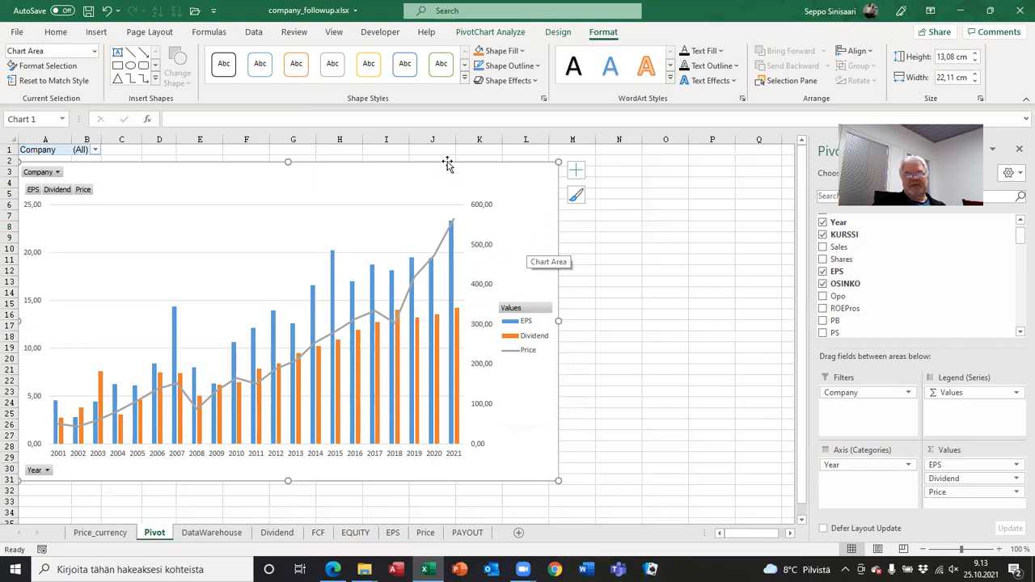
# Add a data table with legend keys to the PivotChart and widen the chart to about column P
pyautogui.click(559, 32)
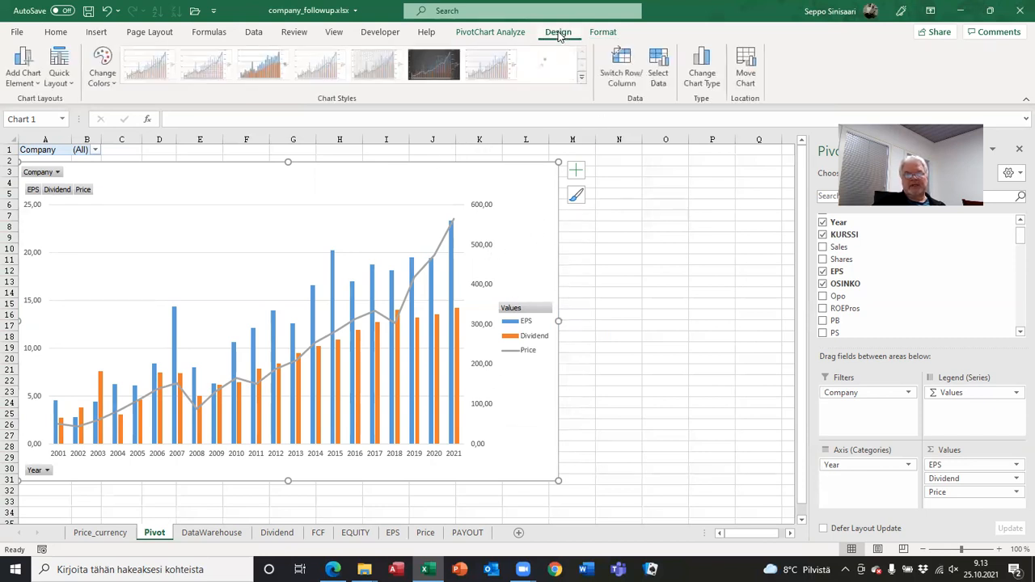
pyautogui.click(27, 70)
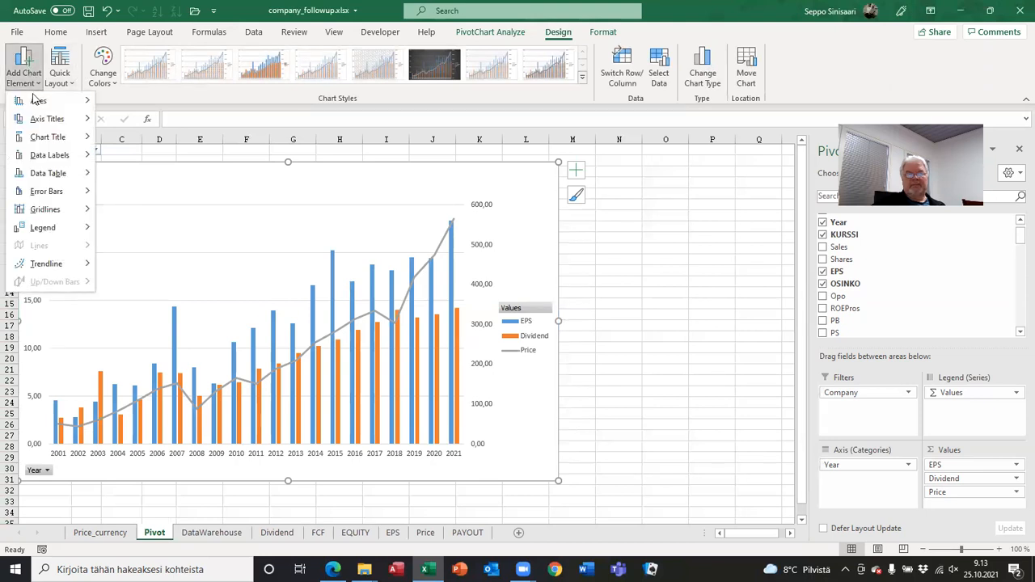
pyautogui.moveTo(56, 189)
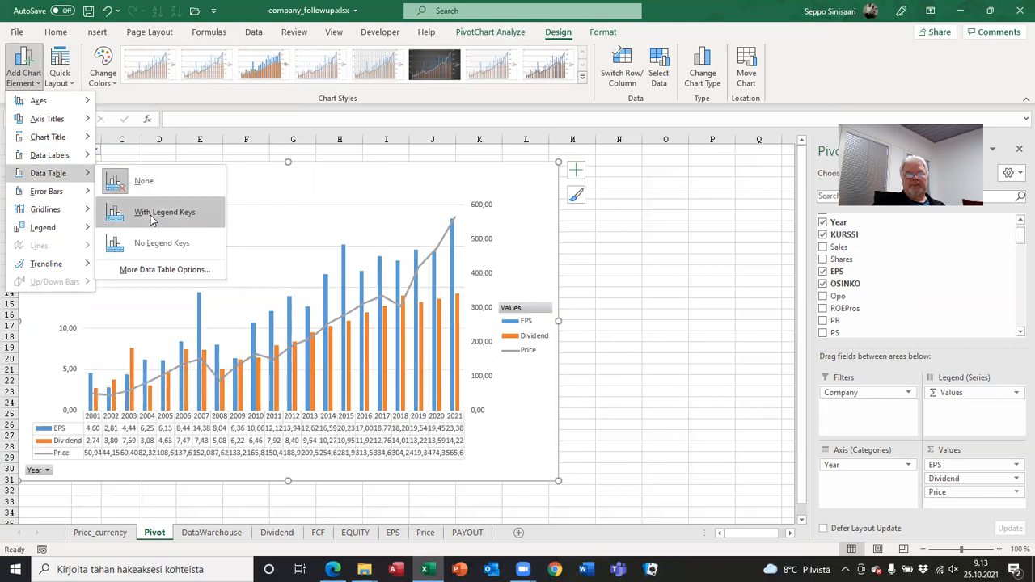
pyautogui.click(151, 215)
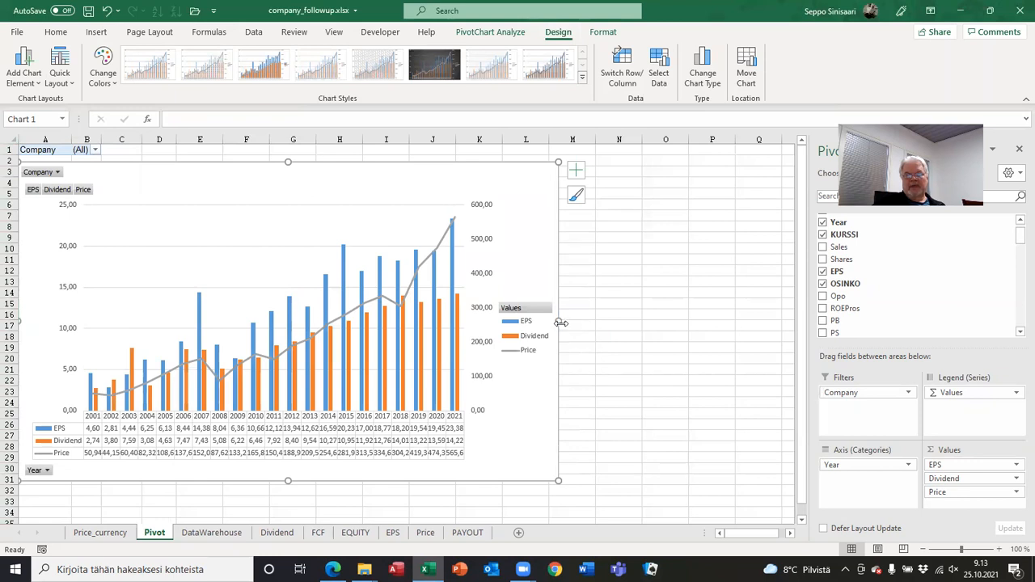
pyautogui.moveTo(558, 321); pyautogui.dragTo(729, 319)
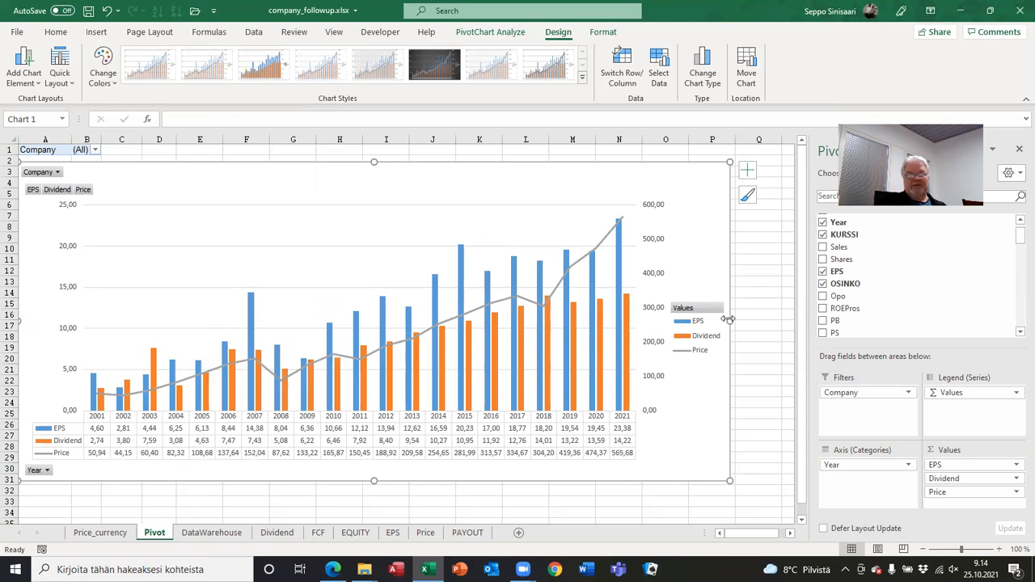
# Filter the PivotTable and its chart to the company Elisa Corporation
pyautogui.click(95, 151)
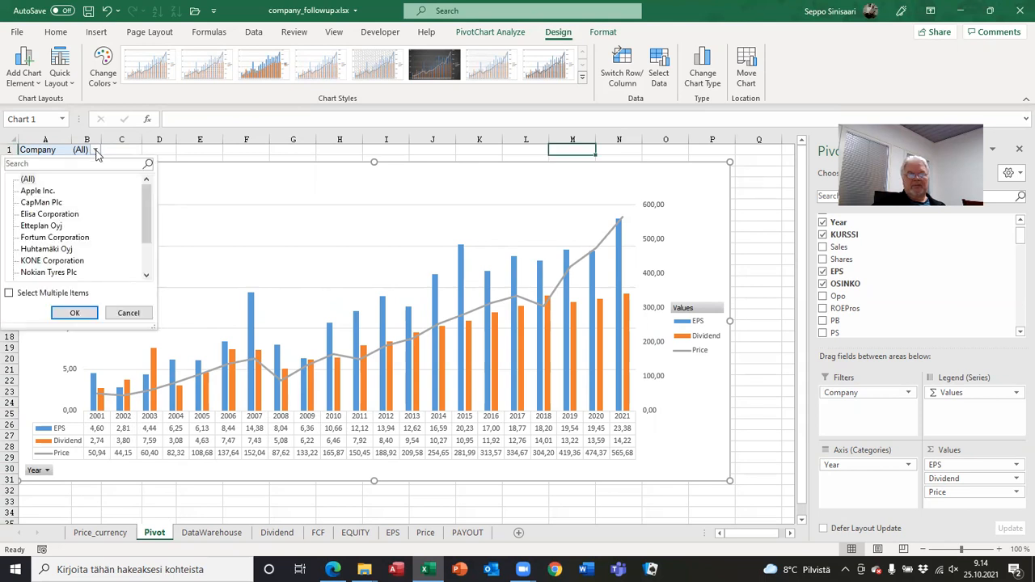
pyautogui.click(65, 215)
pyautogui.click(69, 313)
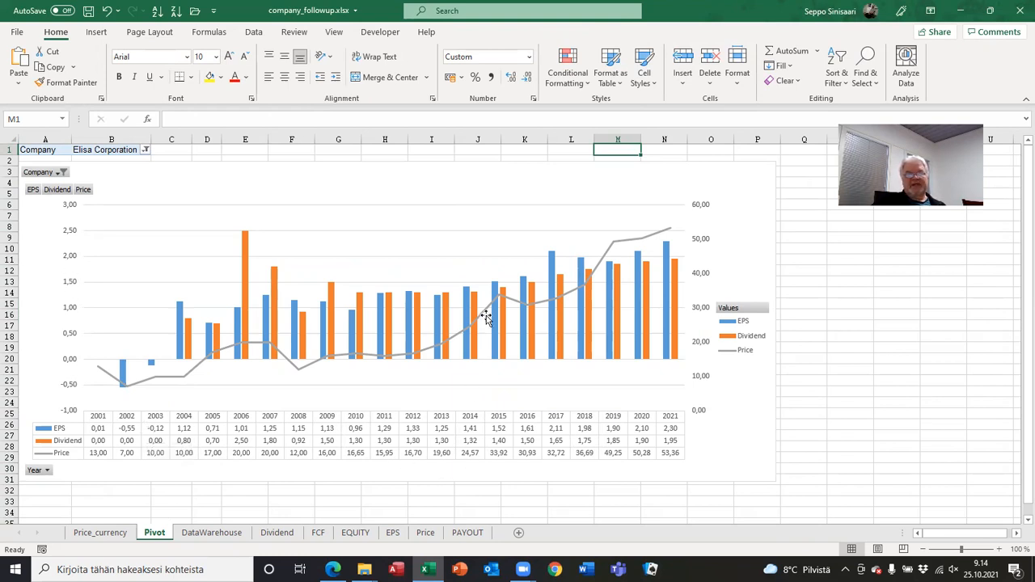
# Enter the label ROE2021 in cell F1 above the PivotChart and select cell G1 beside it
pyautogui.click(291, 149)
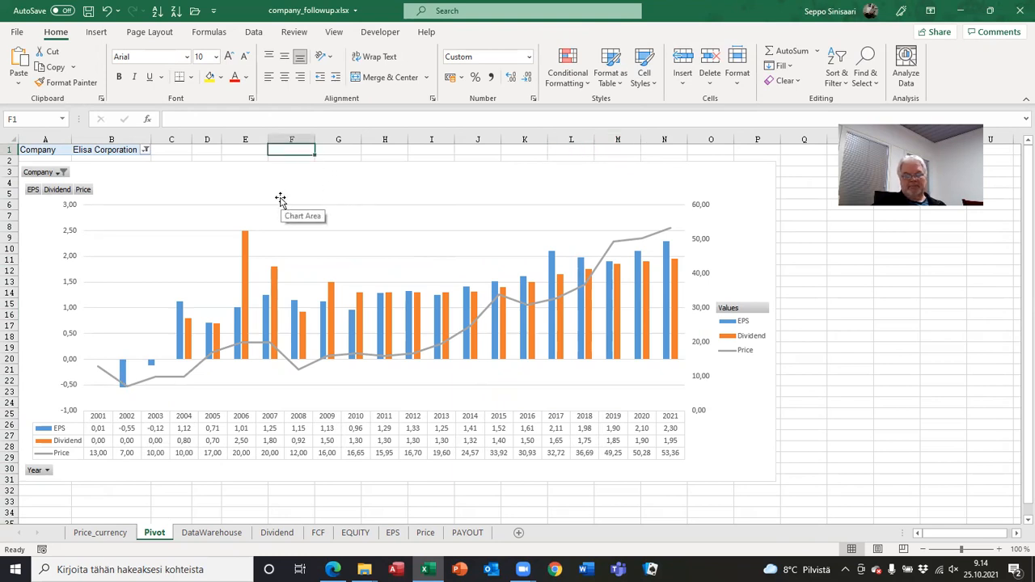
pyautogui.write('ROE')
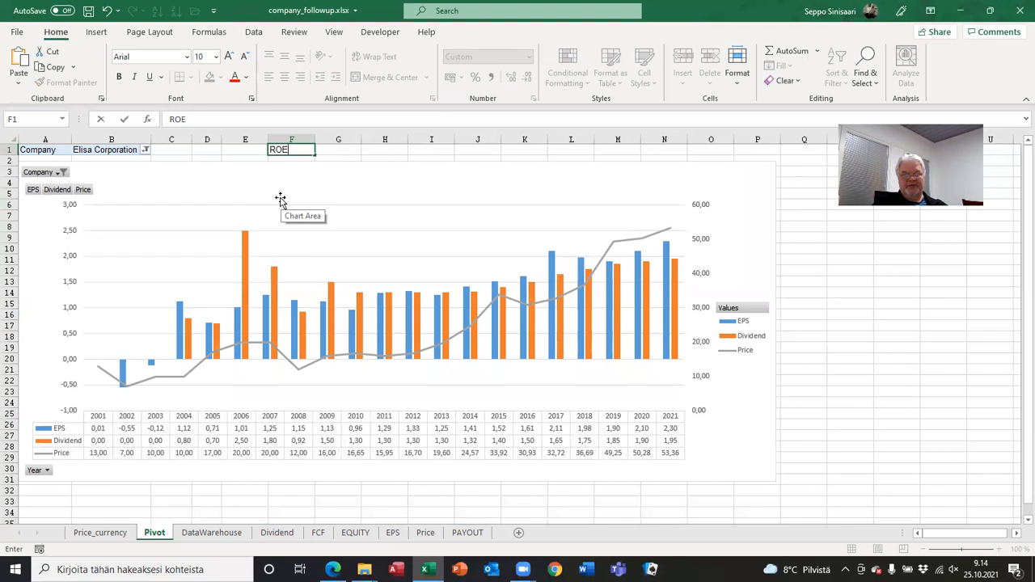
pyautogui.write('2021')
pyautogui.hotkey('ctrl', 'Return')
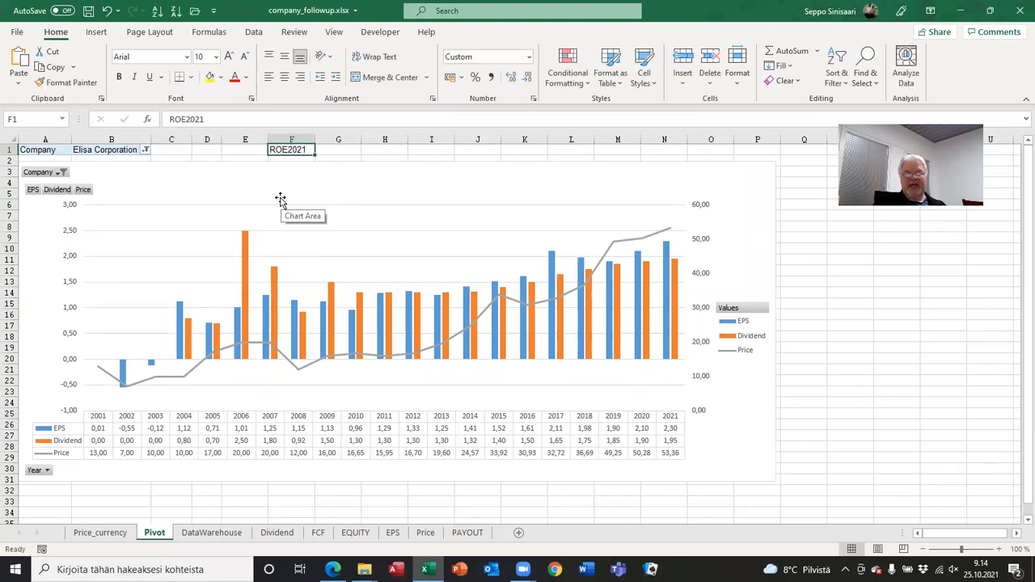
pyautogui.click(338, 151)
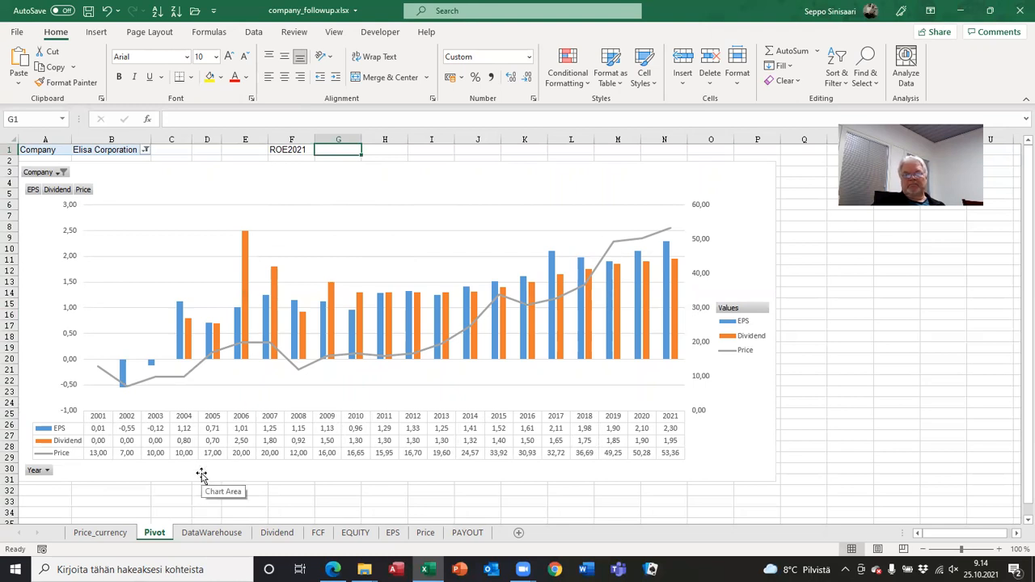
# Look through the Dividend and FCF PivotTable sheets and open the PAYOUT sheet
pyautogui.click(278, 534)
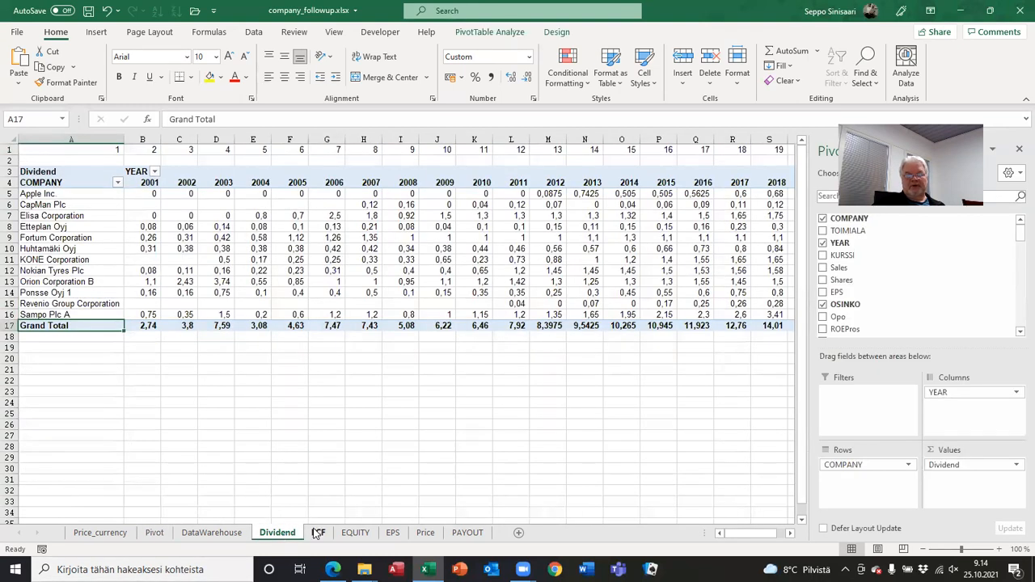
pyautogui.click(318, 534)
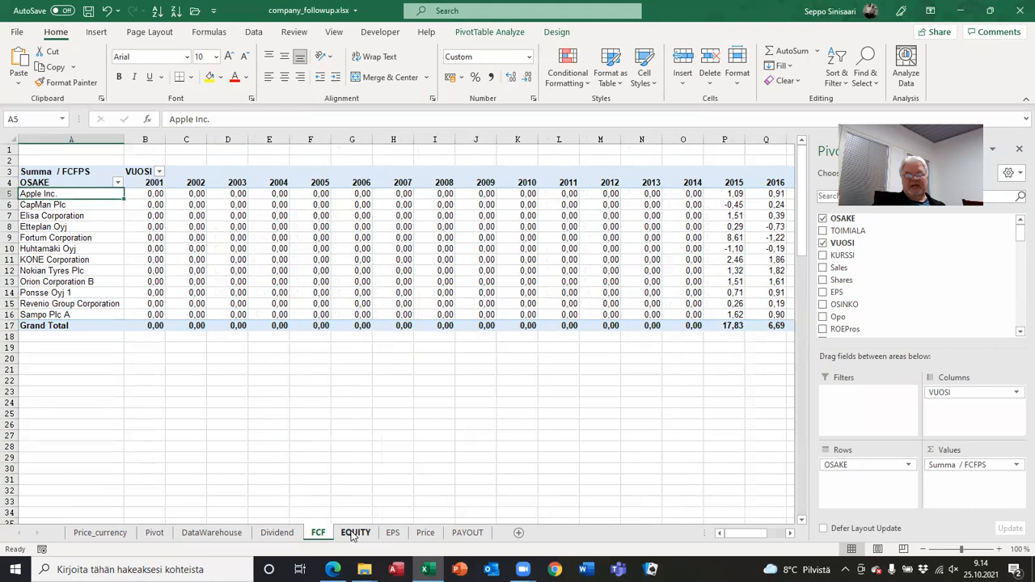
pyautogui.click(279, 533)
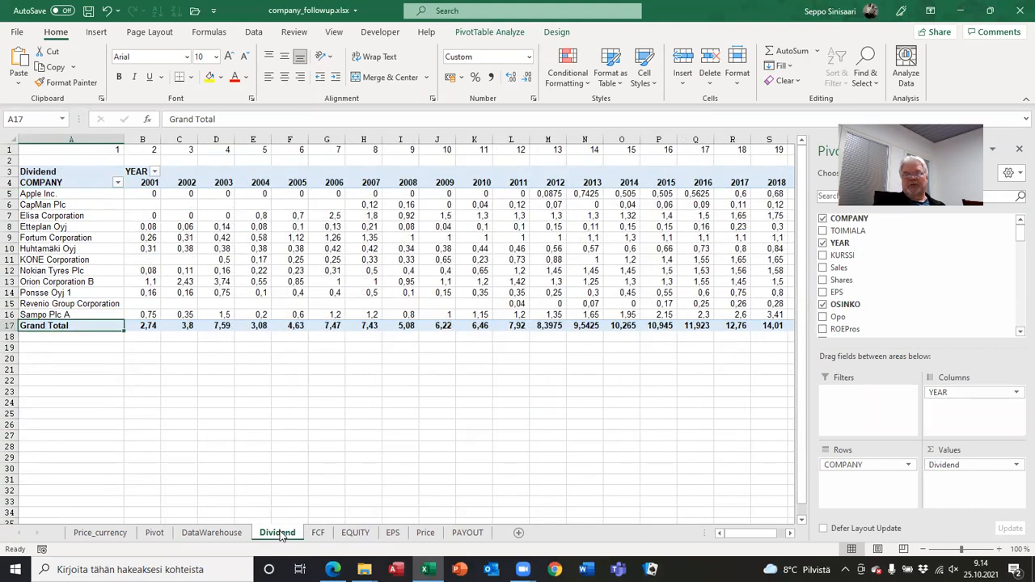
pyautogui.click(468, 534)
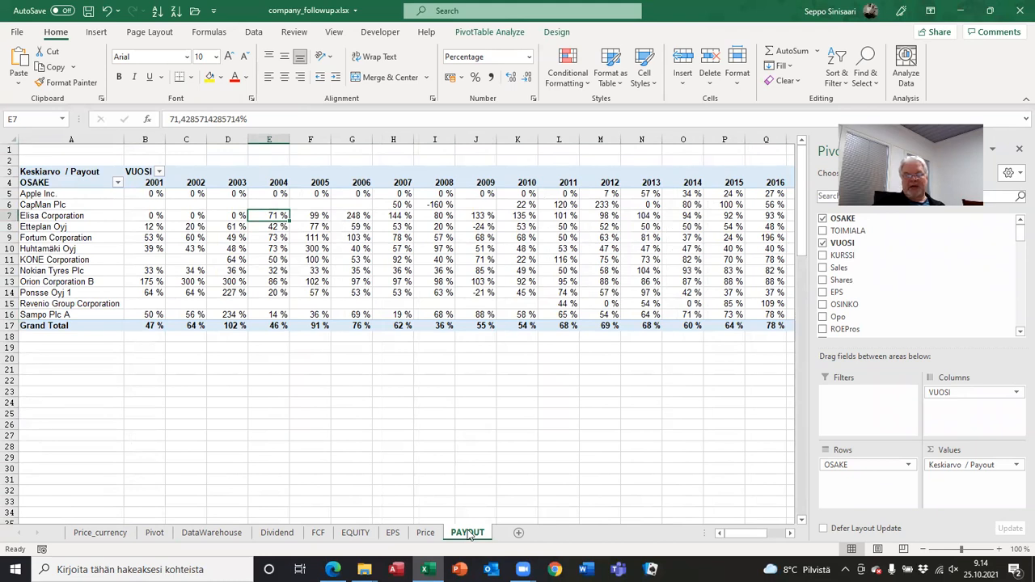
pyautogui.rightClick(468, 537)
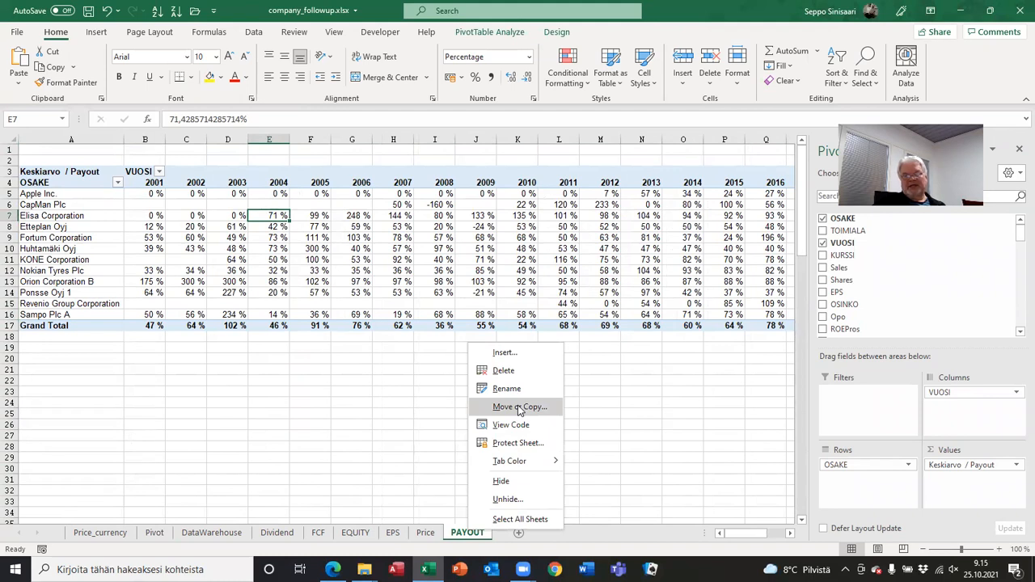
pyautogui.click(519, 408)
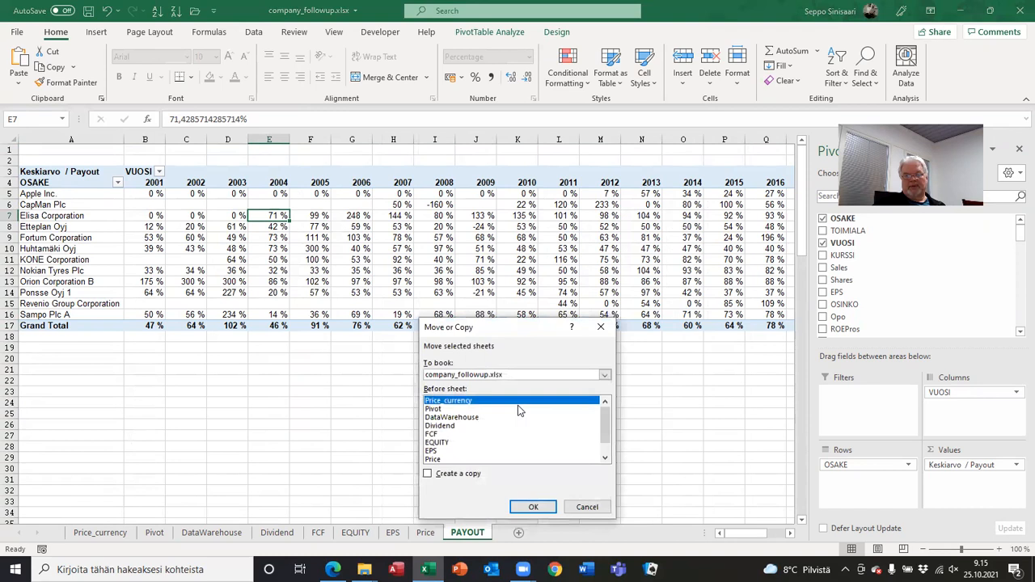
pyautogui.click(428, 474)
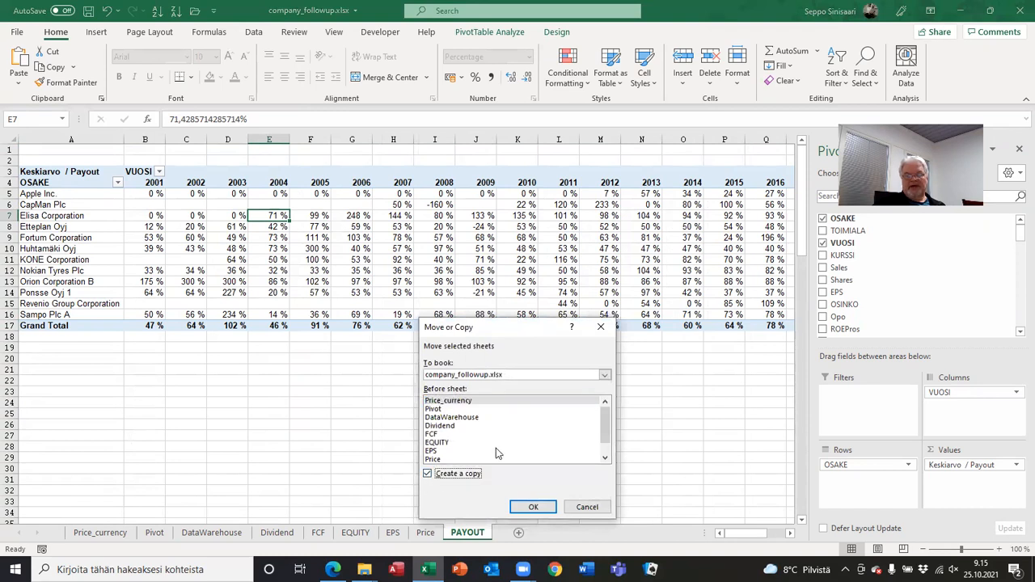
pyautogui.click(604, 376)
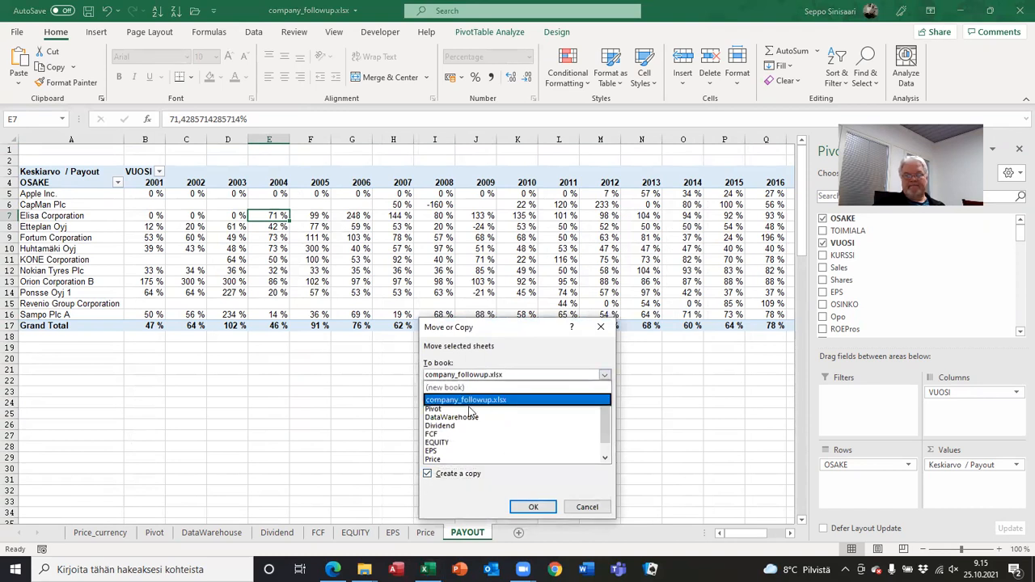
pyautogui.click(605, 377)
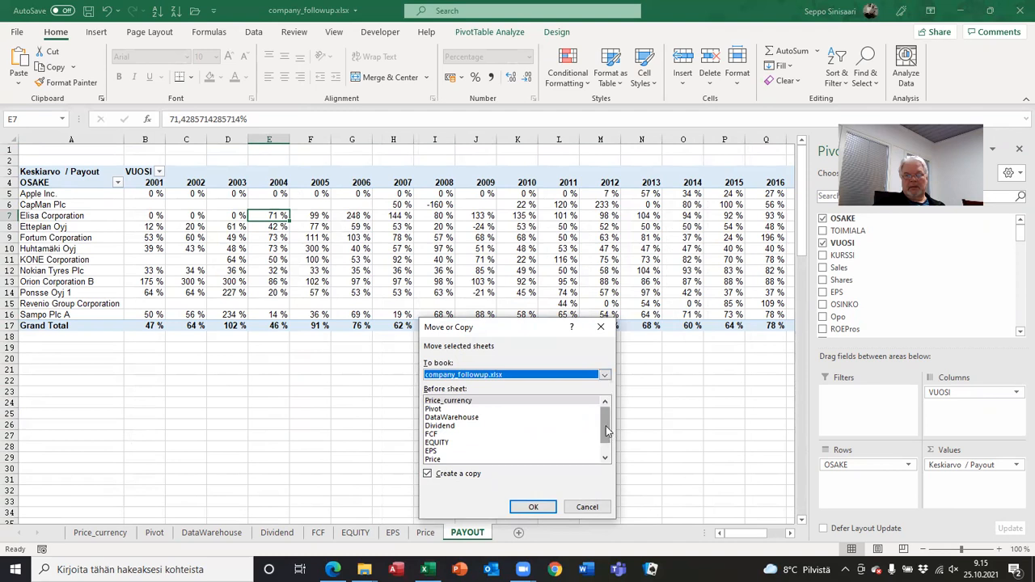
pyautogui.click(604, 376)
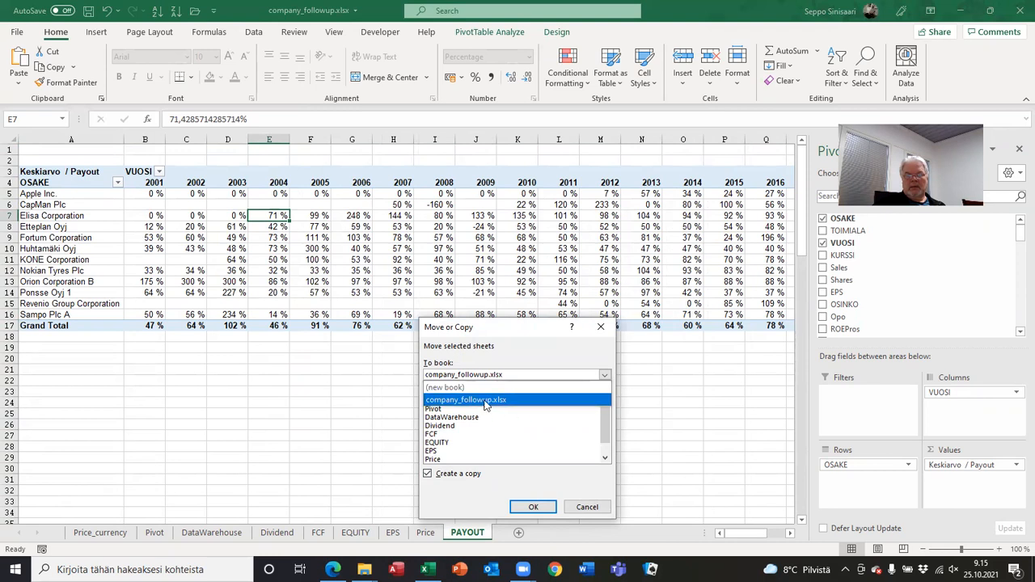
pyautogui.click(595, 438)
pyautogui.scroll(-1, 583, 457)
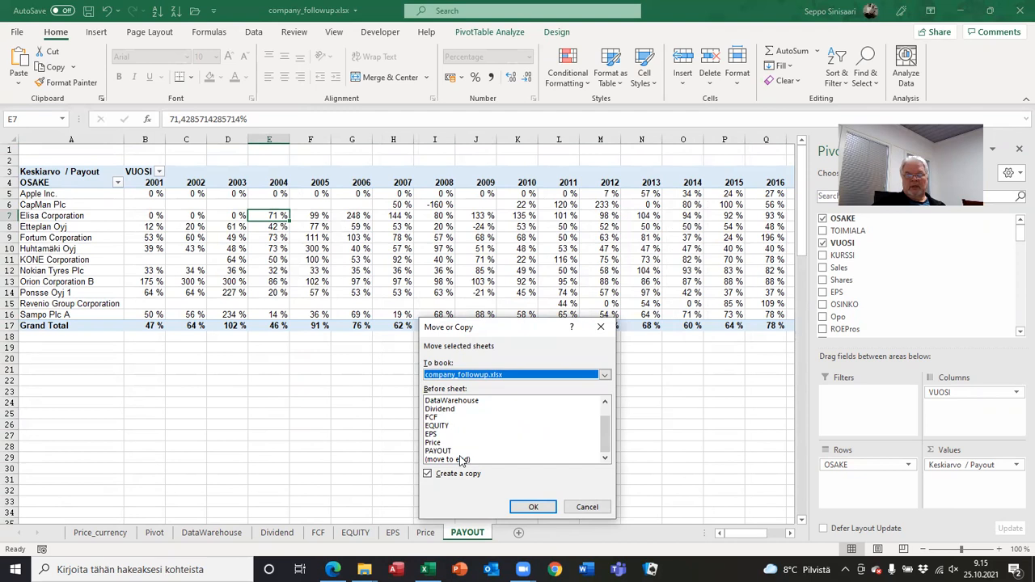
pyautogui.click(604, 375)
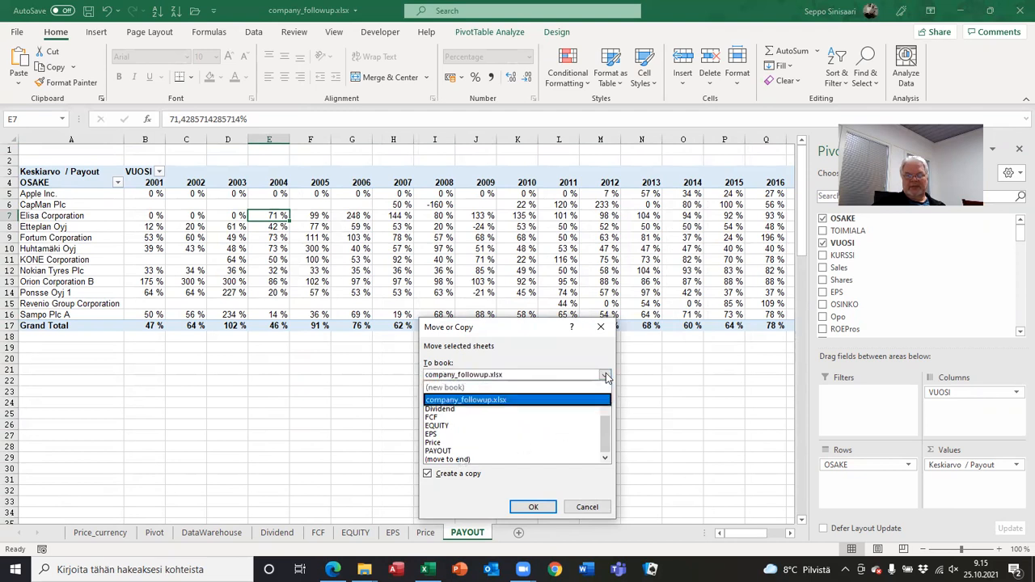
pyautogui.click(602, 449)
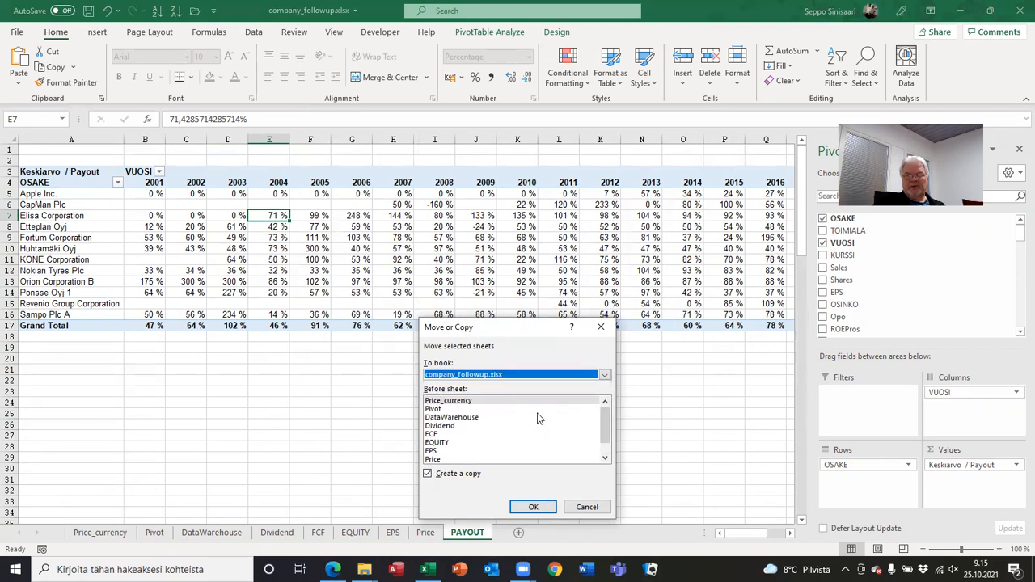
pyautogui.click(587, 506)
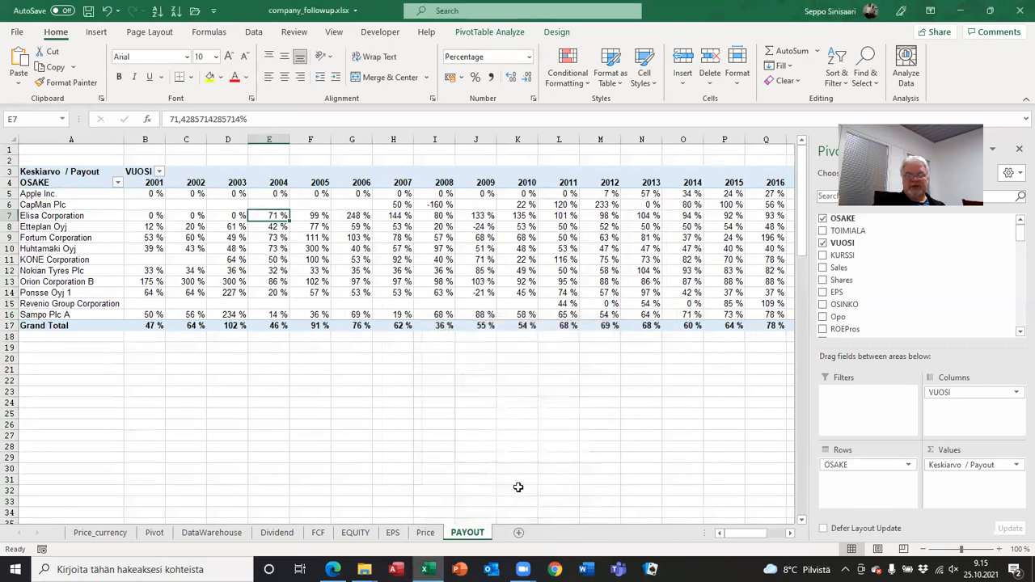
# Create a copy of the PAYOUT sheet at the end of the company_followup.xlsx workbook
pyautogui.rightClick(474, 533)
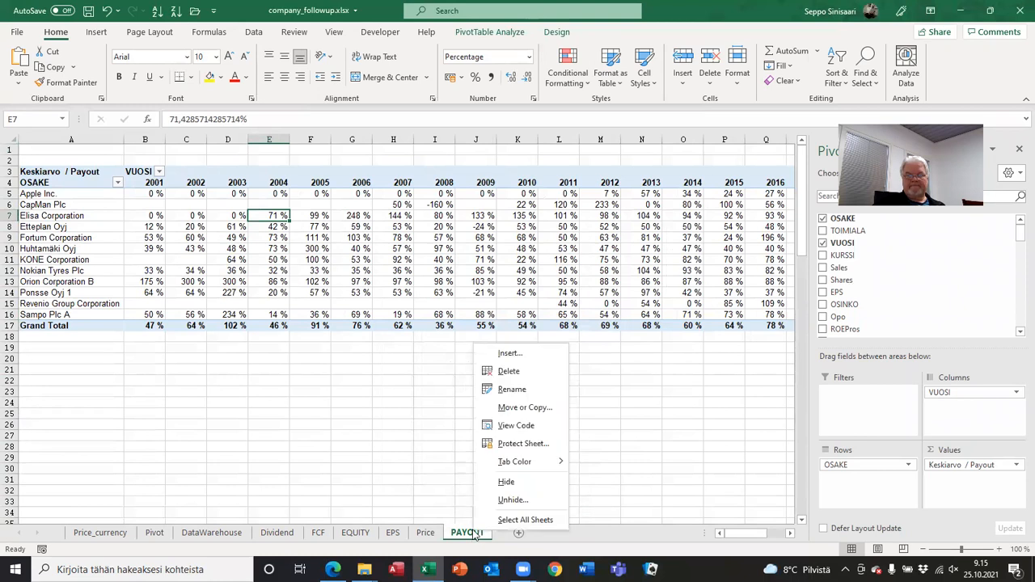
pyautogui.click(508, 410)
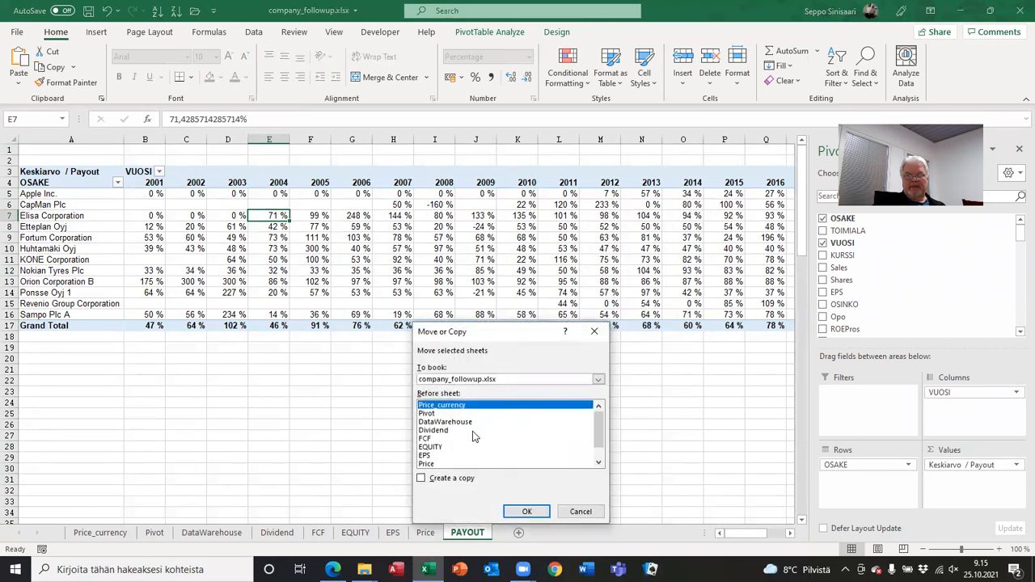
pyautogui.click(421, 478)
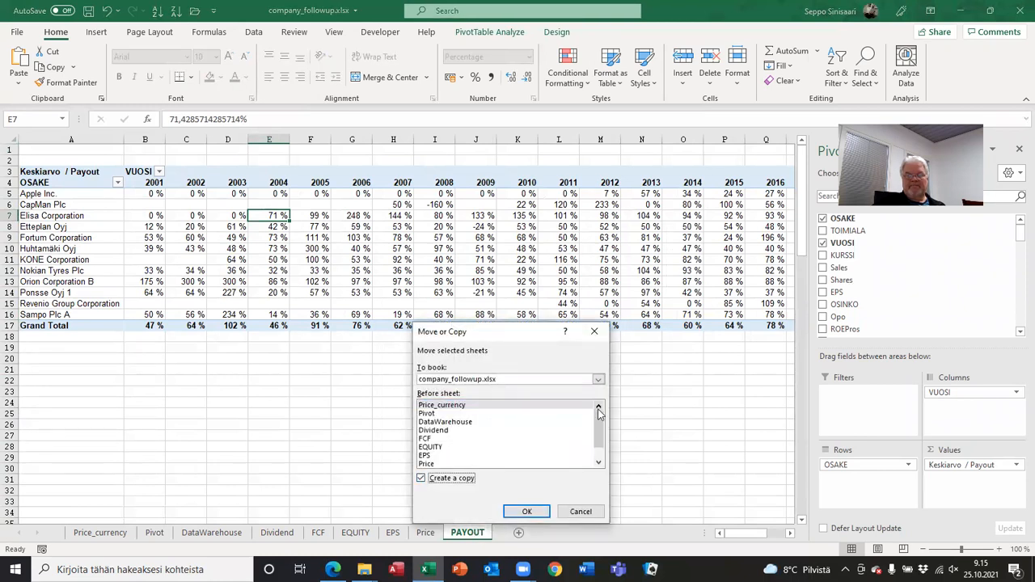
pyautogui.scroll(-1, 598, 437)
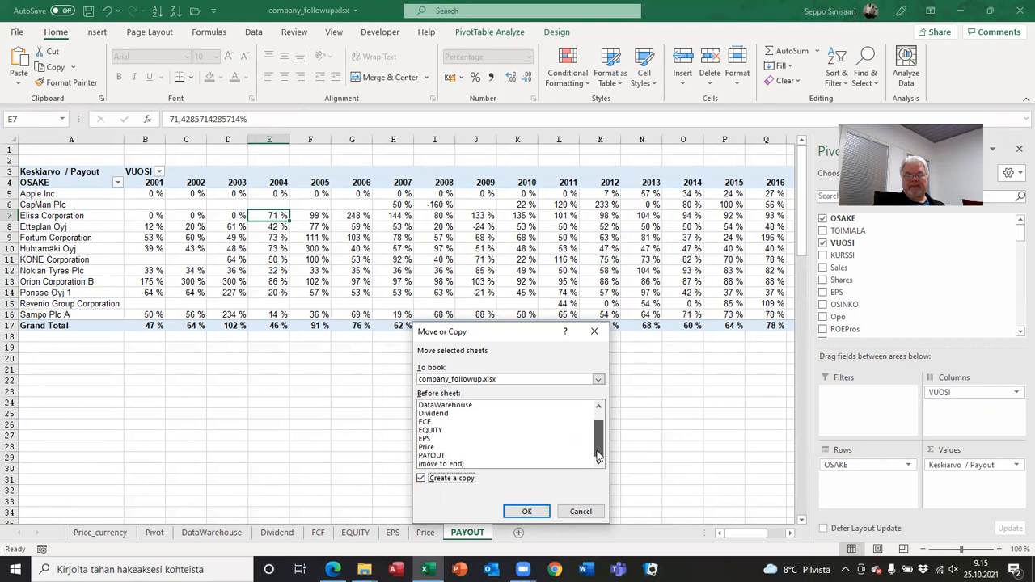
pyautogui.click(441, 464)
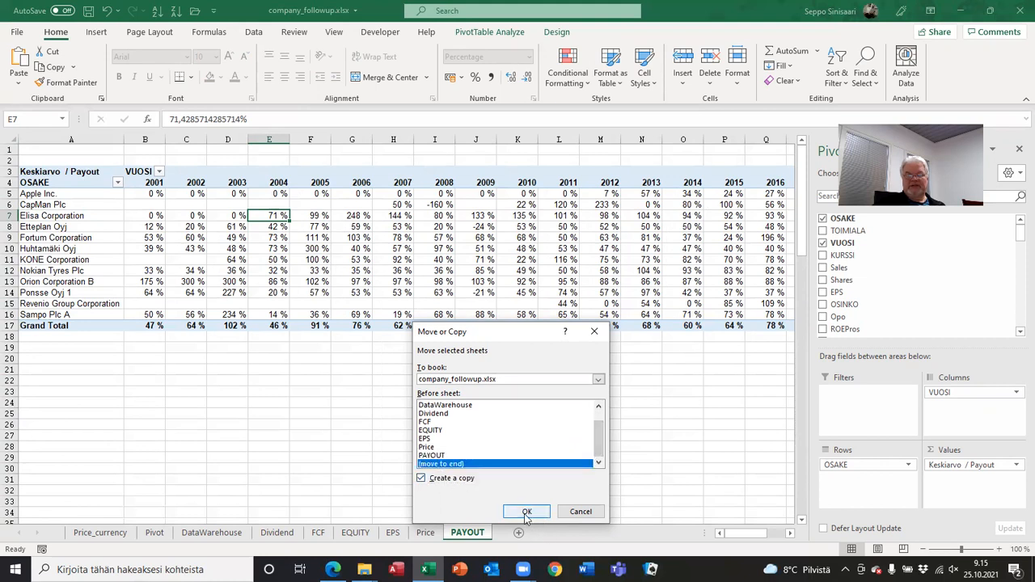
pyautogui.click(526, 512)
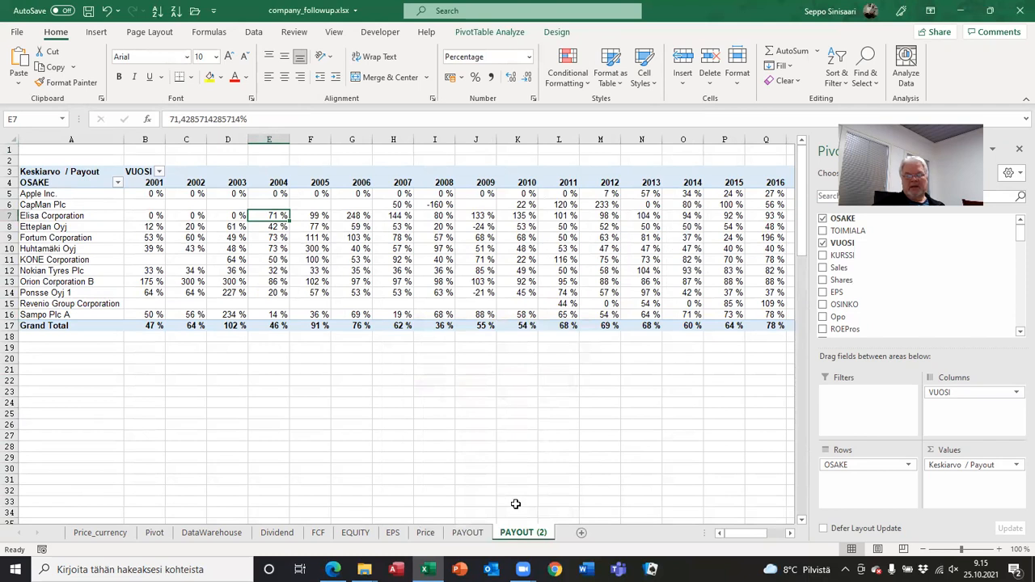
# Rename the copied PAYOUT (2) sheet as ROE
pyautogui.doubleClick(524, 533)
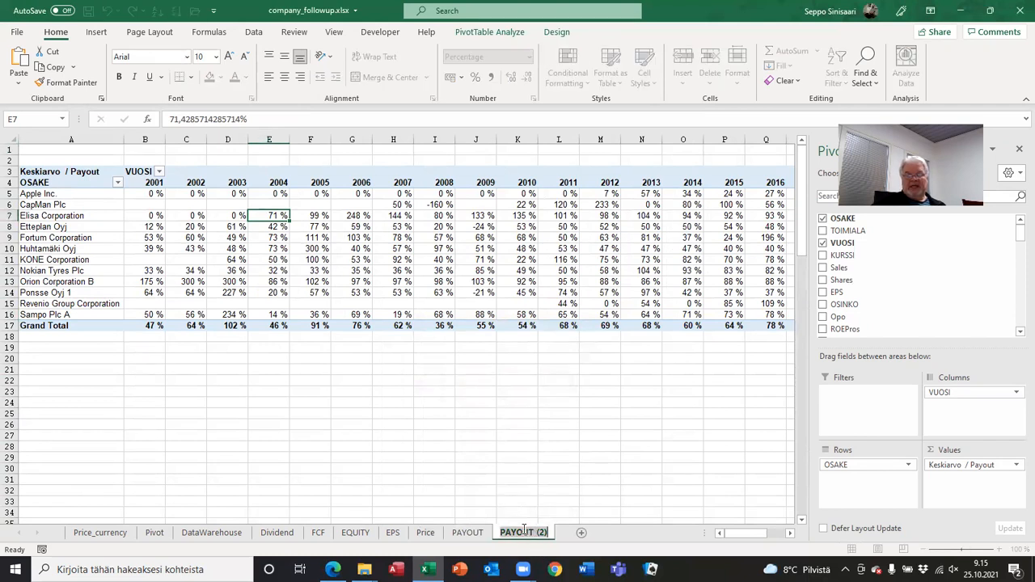
pyautogui.write('roe')
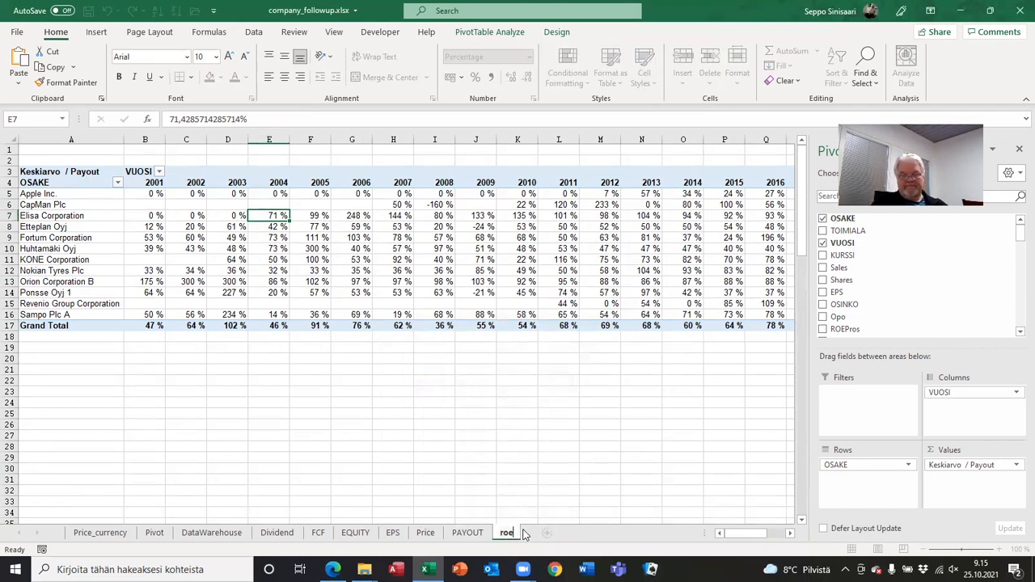
pyautogui.press('BackSpace')
pyautogui.press('BackSpace')
pyautogui.press('BackSpace')
pyautogui.write('ROE')
pyautogui.press('Return')
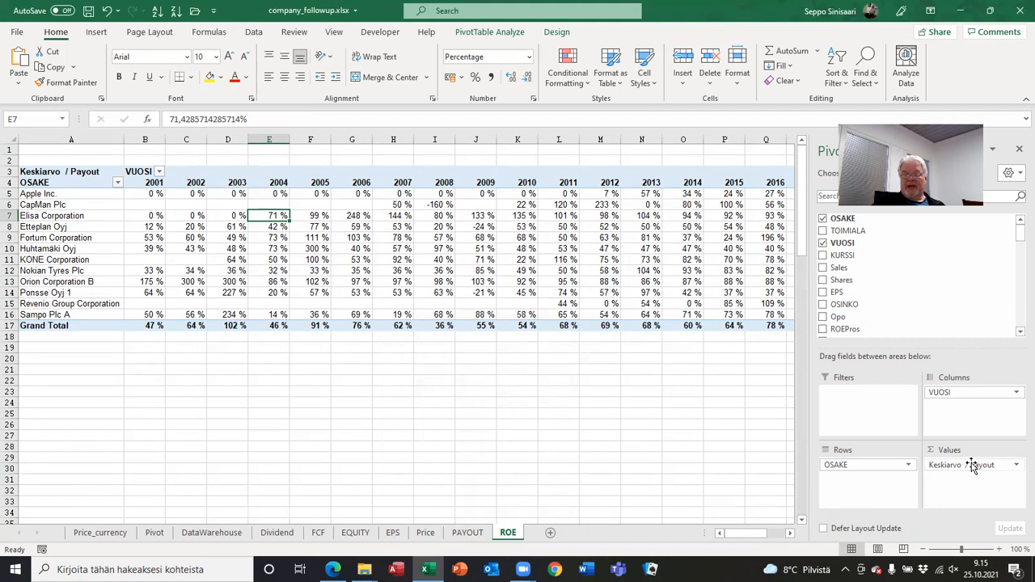
# Replace the Payout values in the ROE sheet's PivotTable with the ROEPros field, summarized by Average
pyautogui.moveTo(973, 468); pyautogui.dragTo(672, 412)
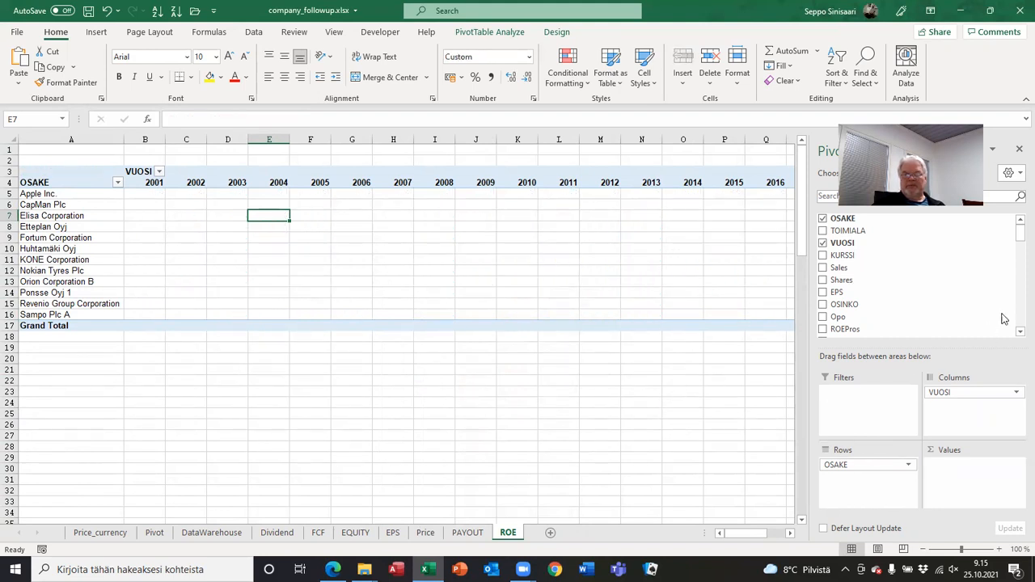
pyautogui.moveTo(847, 329); pyautogui.dragTo(960, 472)
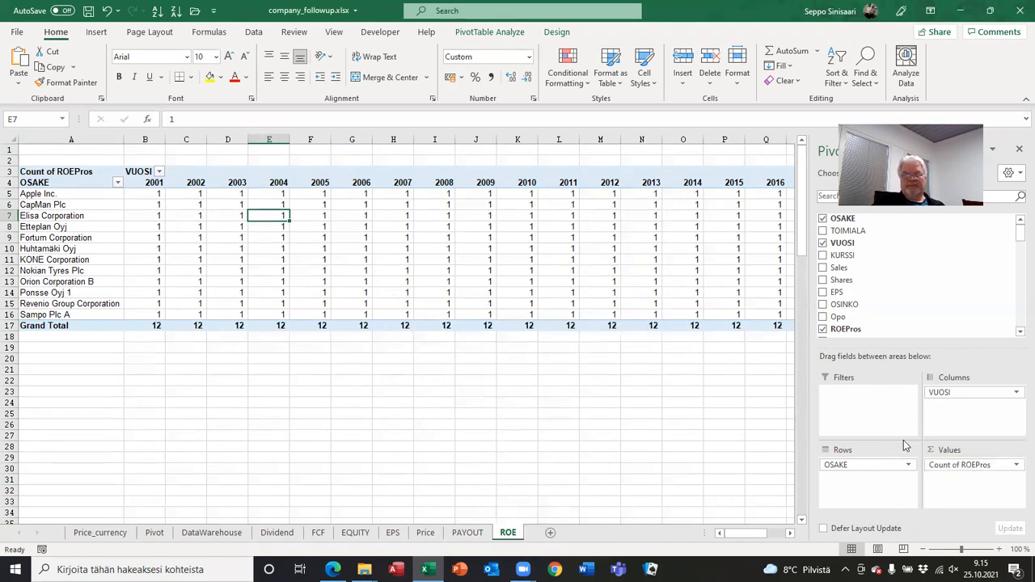
pyautogui.click(1017, 467)
pyautogui.click(1017, 466)
pyautogui.click(1017, 467)
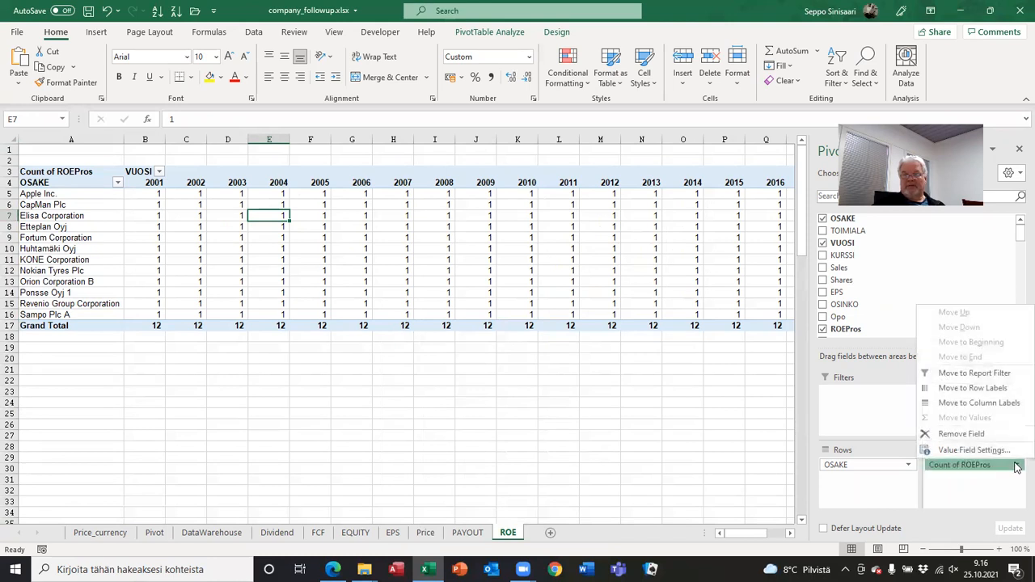
pyautogui.click(931, 450)
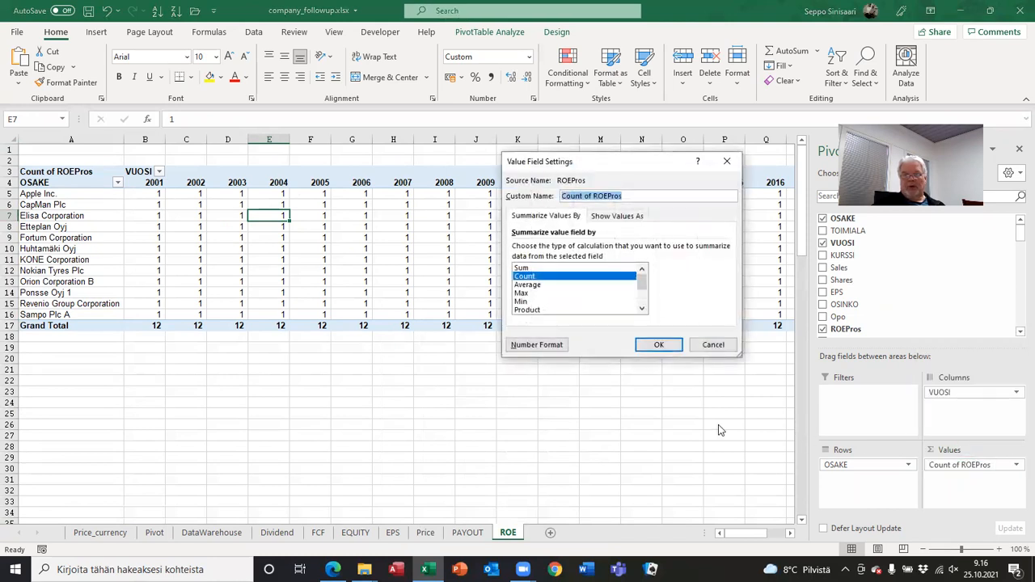
pyautogui.click(548, 286)
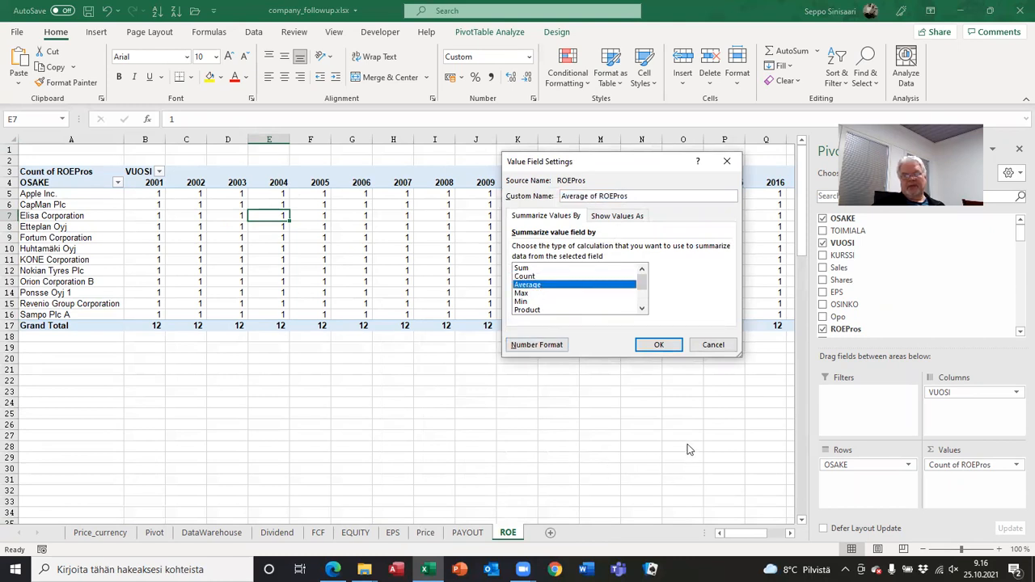
pyautogui.click(659, 345)
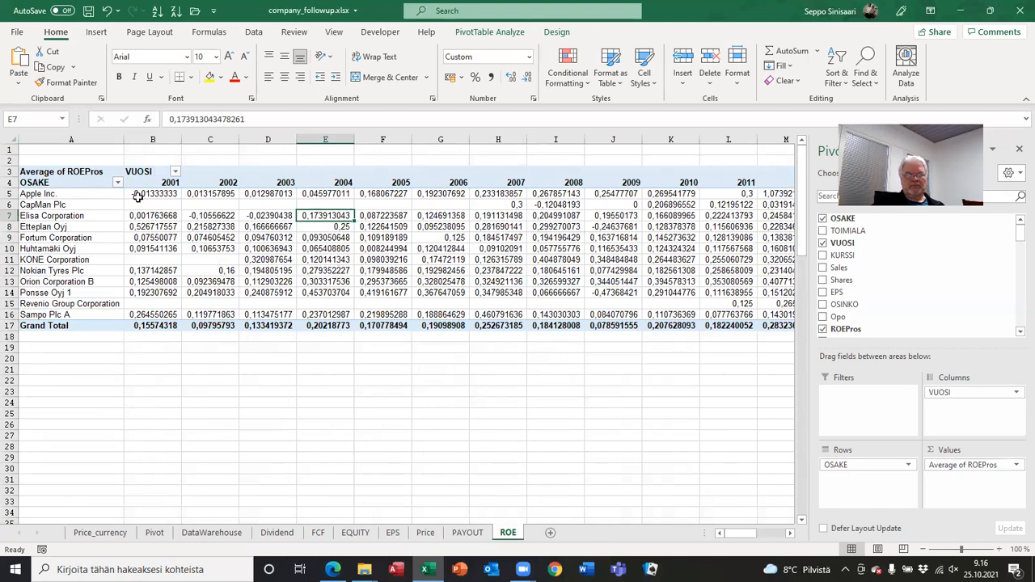
# Rename the PivotTable's value field as ROE in cell A3
pyautogui.click(66, 174)
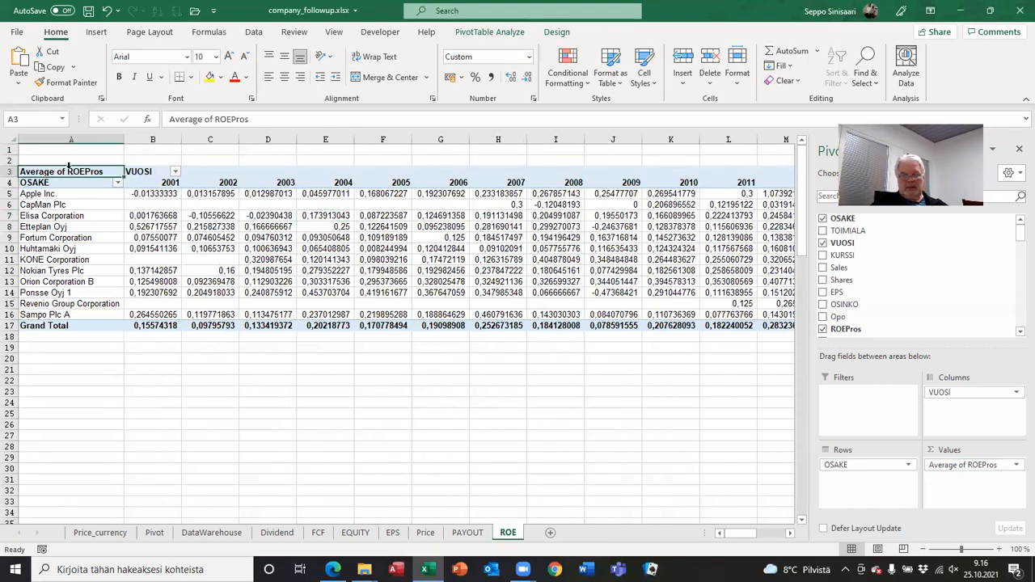
pyautogui.write('rOIE')
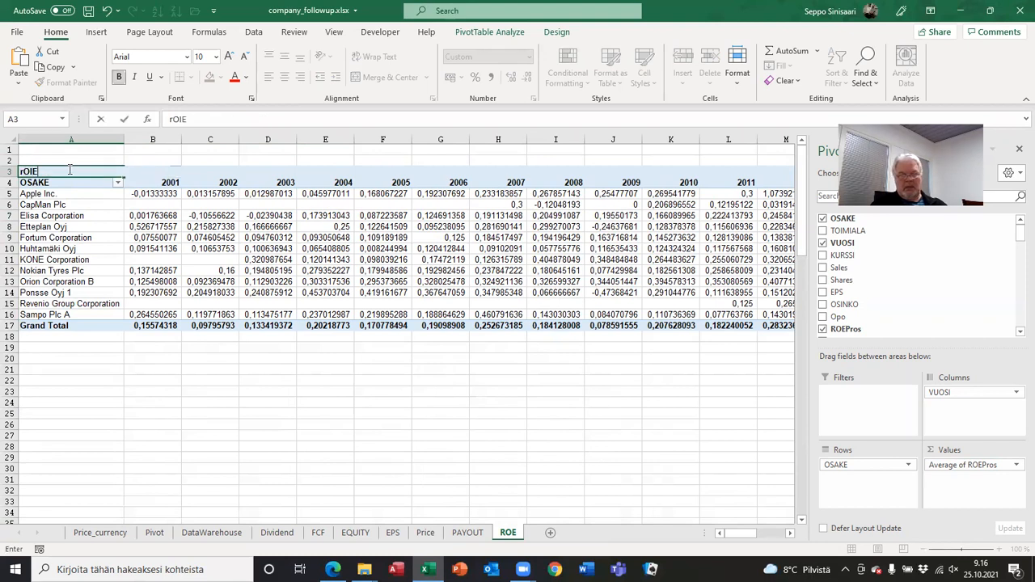
pyautogui.write('ro')
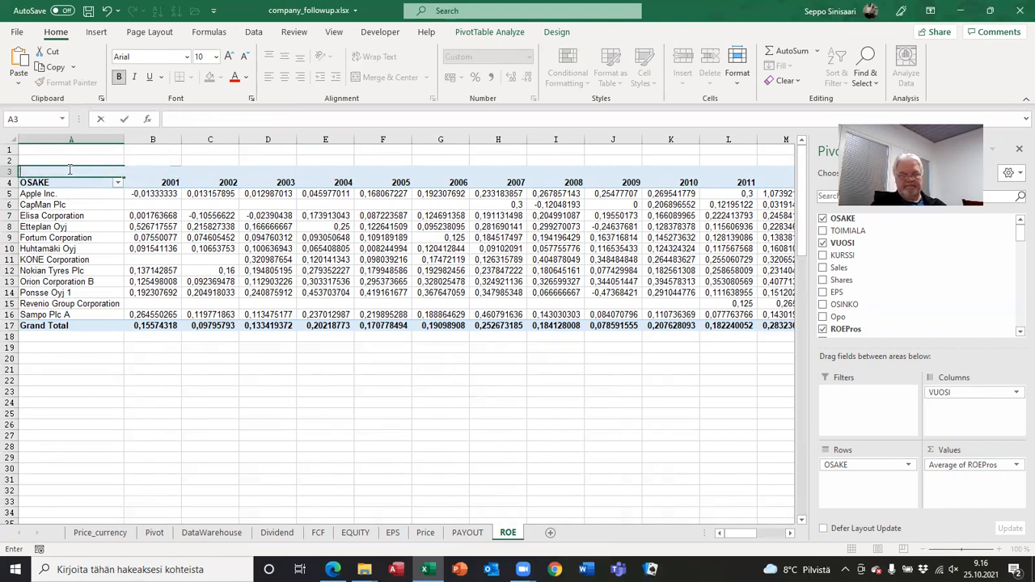
pyautogui.write('ROE')
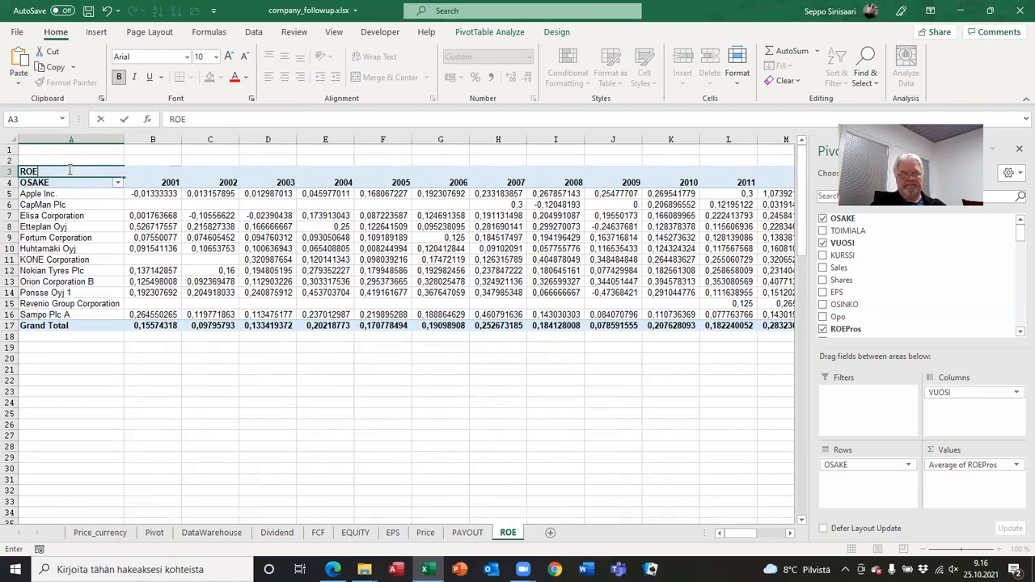
pyautogui.press('Return')
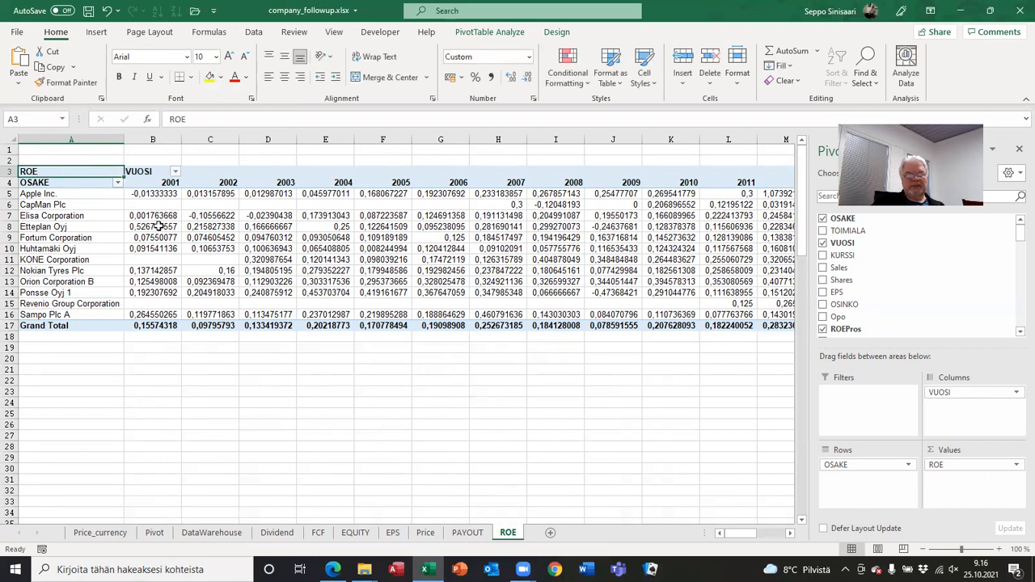
# Set the number format of the ROE value field to Percentage with 0 decimal places
pyautogui.click(168, 192)
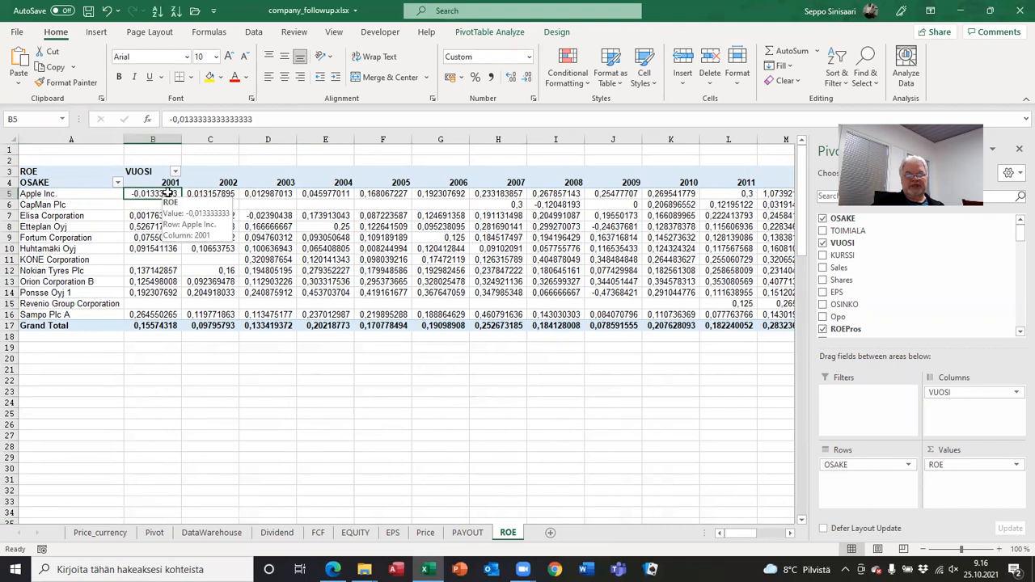
pyautogui.rightClick(168, 194)
pyautogui.click(225, 384)
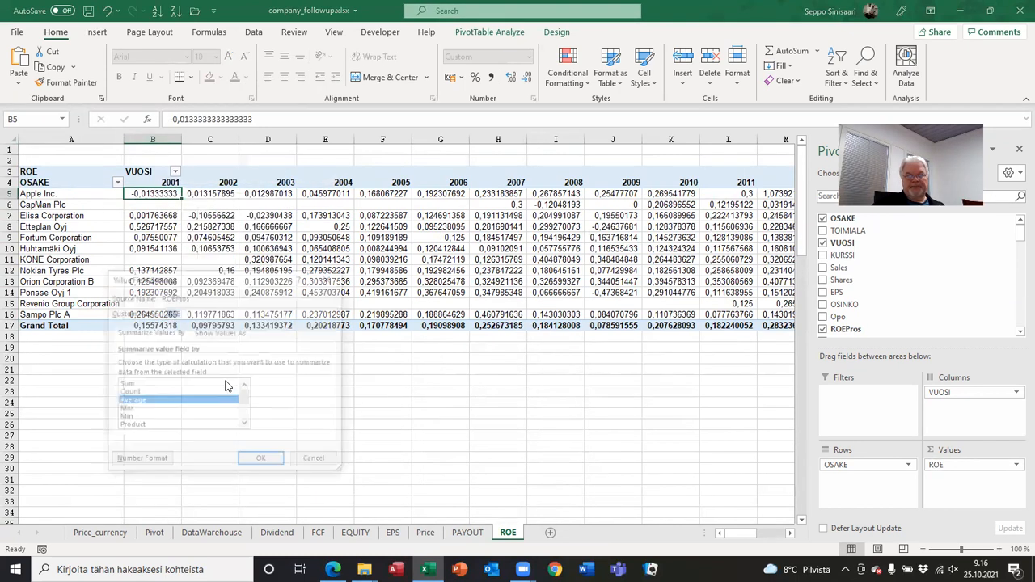
pyautogui.click(139, 463)
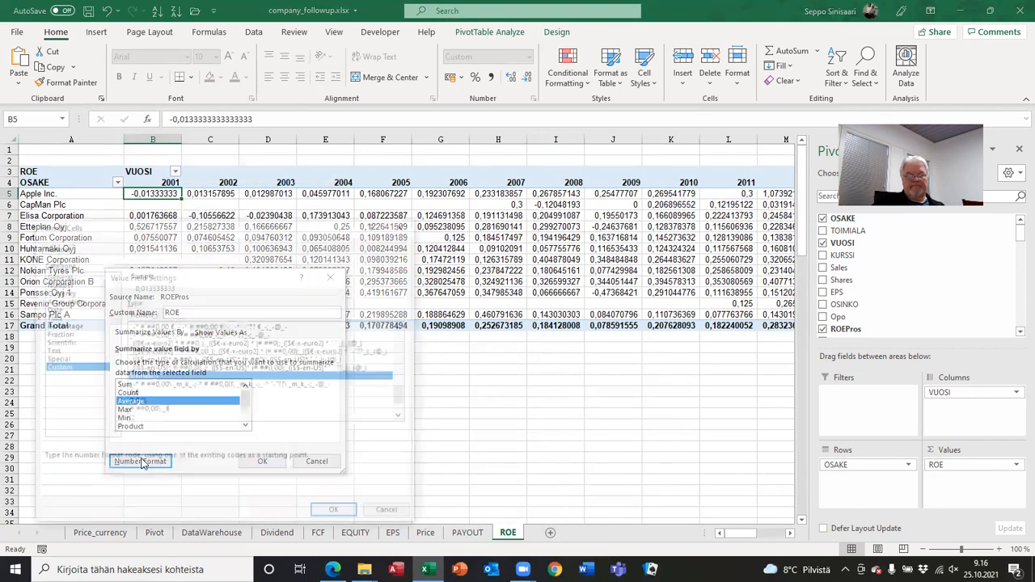
pyautogui.click(51, 317)
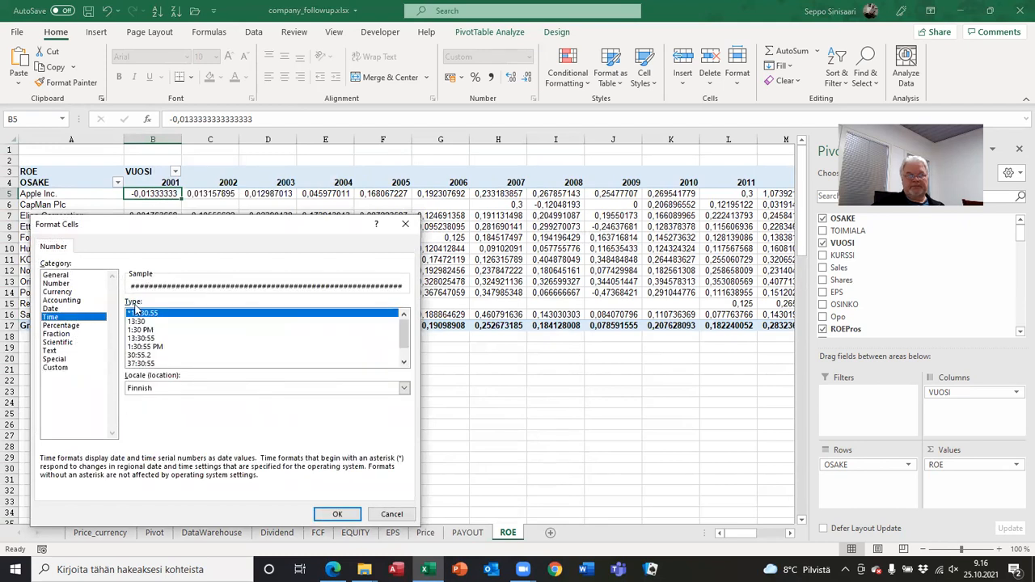
pyautogui.click(64, 325)
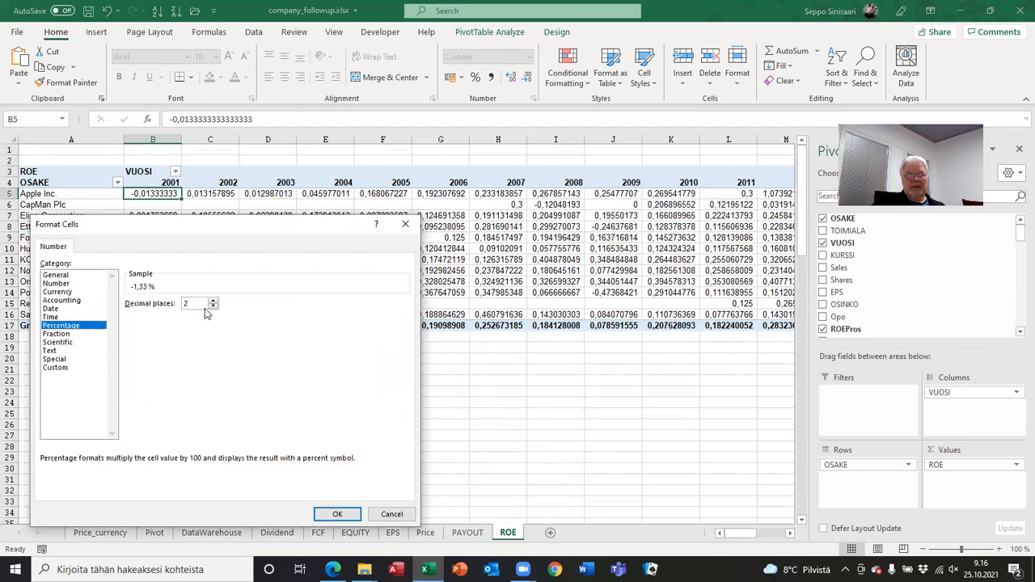
pyautogui.doubleClick(212, 307)
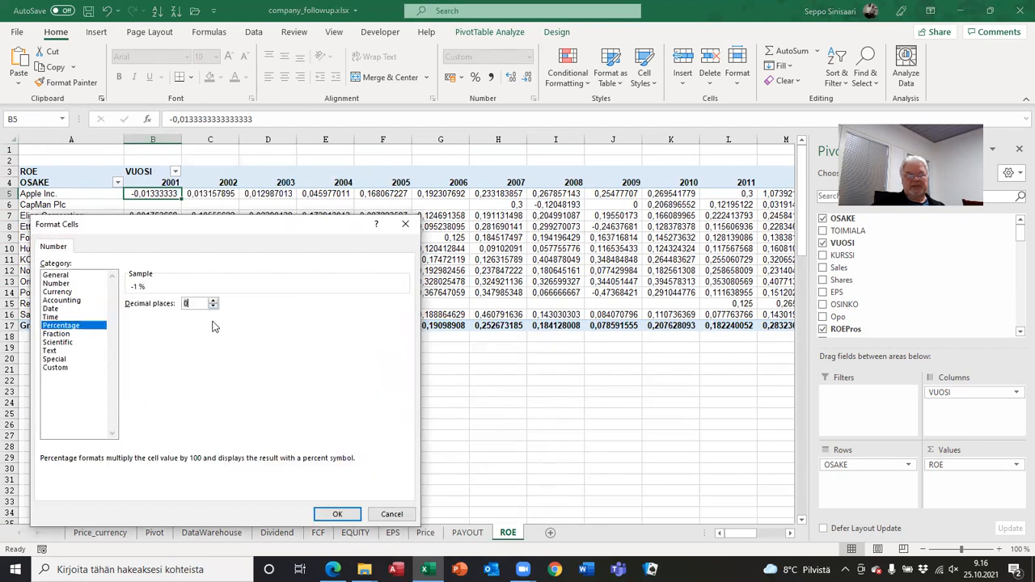
pyautogui.click(339, 515)
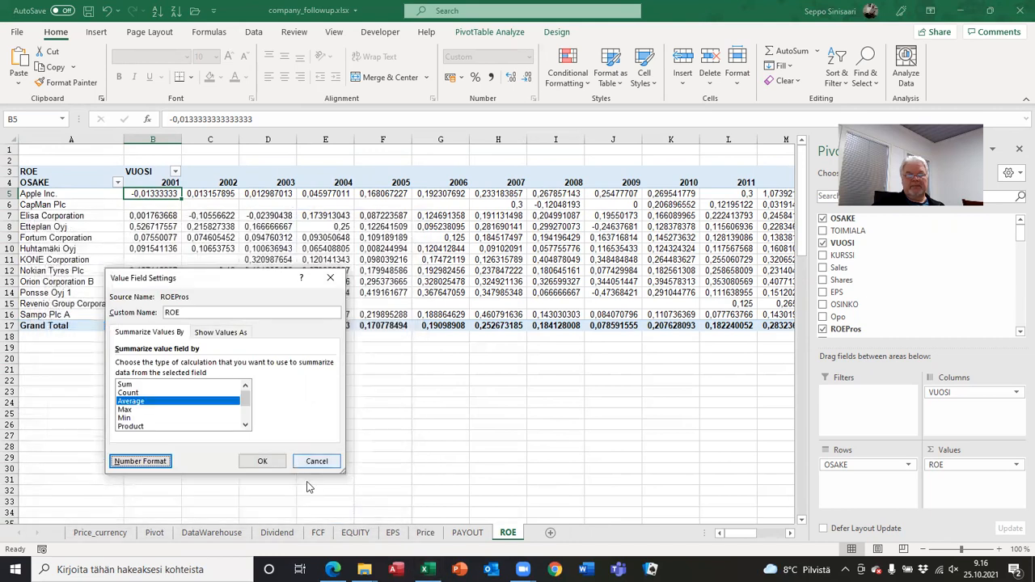
pyautogui.click(262, 461)
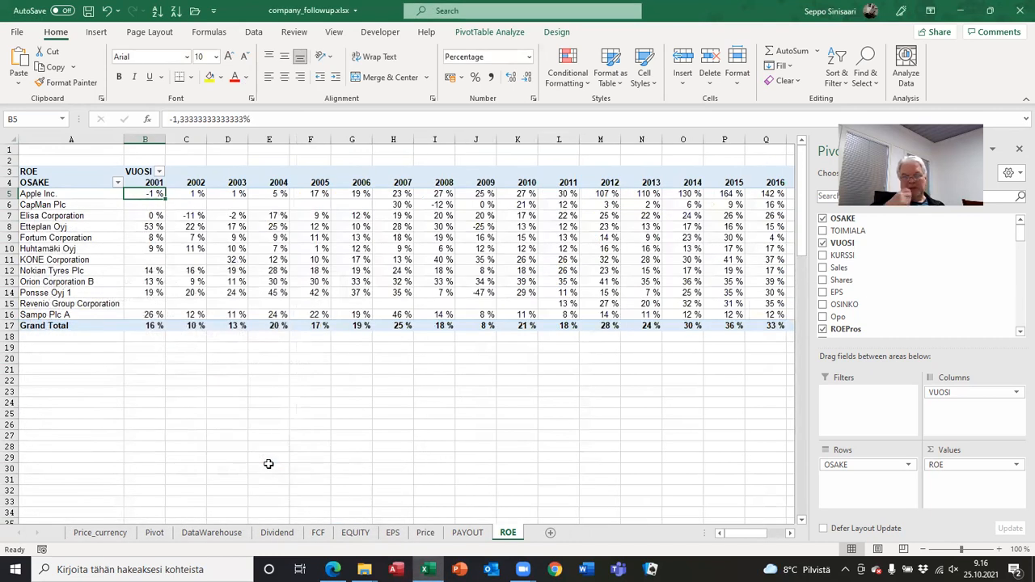
# Examine Apple Inc.'s ROE values across the years up to the 2021 column
pyautogui.press('Right')
pyautogui.press('Right')
pyautogui.press('Right')
pyautogui.press('Right')
pyautogui.press('Right')
pyautogui.press('Right')
pyautogui.press('Right')
pyautogui.press('Right')
pyautogui.press('Right')
pyautogui.press('Right')
pyautogui.press('Right')
pyautogui.press('Right')
pyautogui.press('Right')
pyautogui.press('Right')
pyautogui.press('Right')
pyautogui.press('Right')
pyautogui.press('Right')
pyautogui.press('Right')
pyautogui.press('Right')
pyautogui.press('Right')
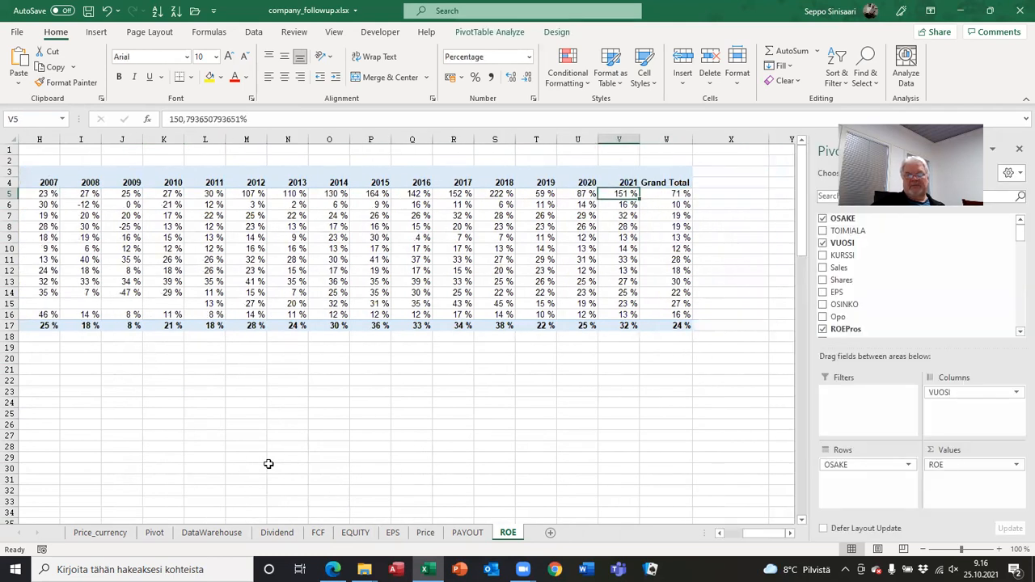
# Start numbering the columns above the PivotTable with 1 in cell A1 and 2 in cell B1
pyautogui.press('Up')
pyautogui.press('Up')
pyautogui.press('Up')
pyautogui.press('Up')
pyautogui.press('Left')
pyautogui.press('Left')
pyautogui.press('Left')
pyautogui.press('Left')
pyautogui.press('Left')
pyautogui.press('Left')
pyautogui.press('Left')
pyautogui.press('Left')
pyautogui.press('Left')
pyautogui.press('Left')
pyautogui.press('Left')
pyautogui.press('Left')
pyautogui.press('Left')
pyautogui.press('Left')
pyautogui.press('Left')
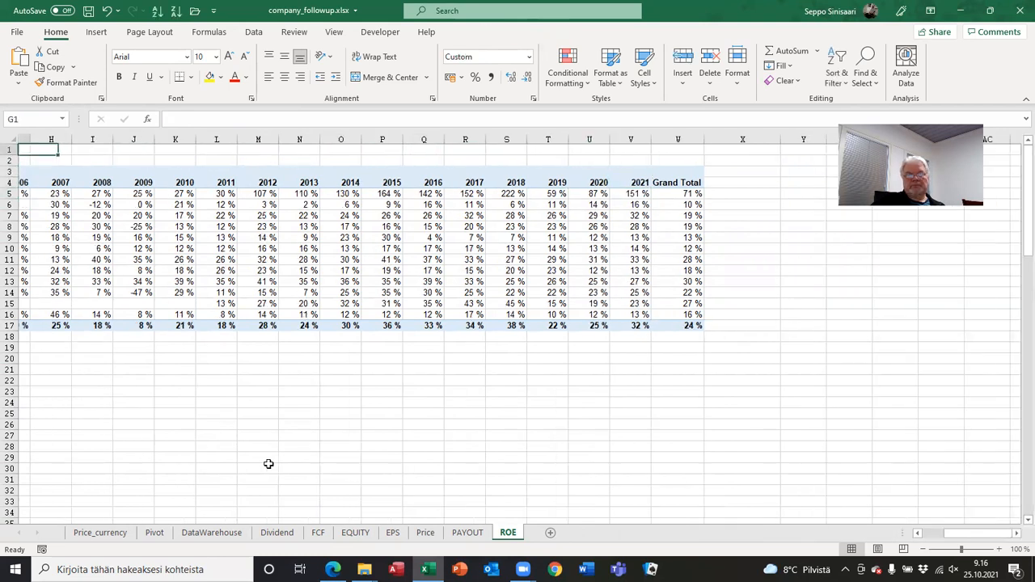
pyautogui.press('Left')
pyautogui.press('Left')
pyautogui.press('Left')
pyautogui.press('Left')
pyautogui.press('Left')
pyautogui.press('Left')
pyautogui.write('1')
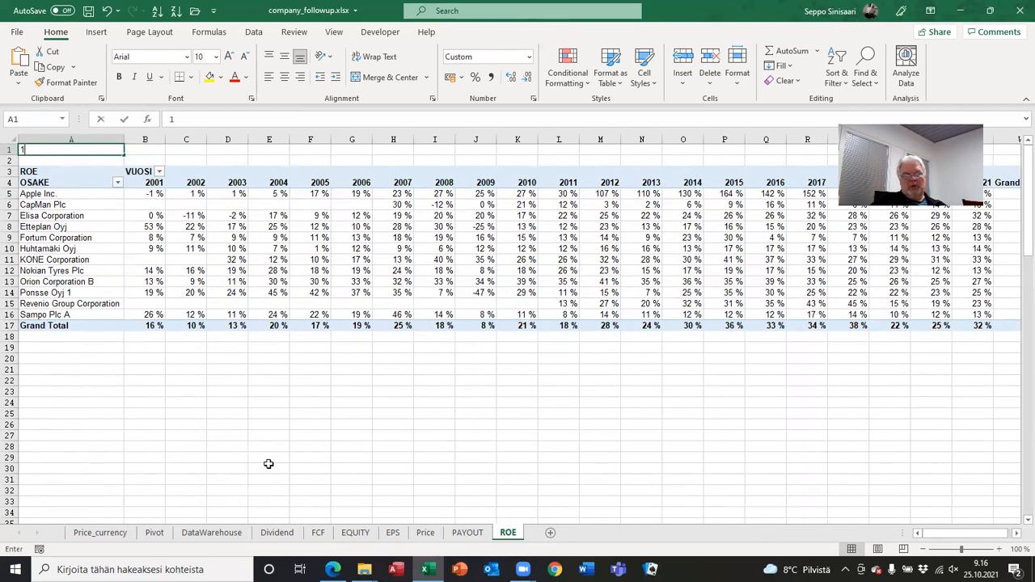
pyautogui.press('Tab')
pyautogui.write('2')
pyautogui.press('Tab')
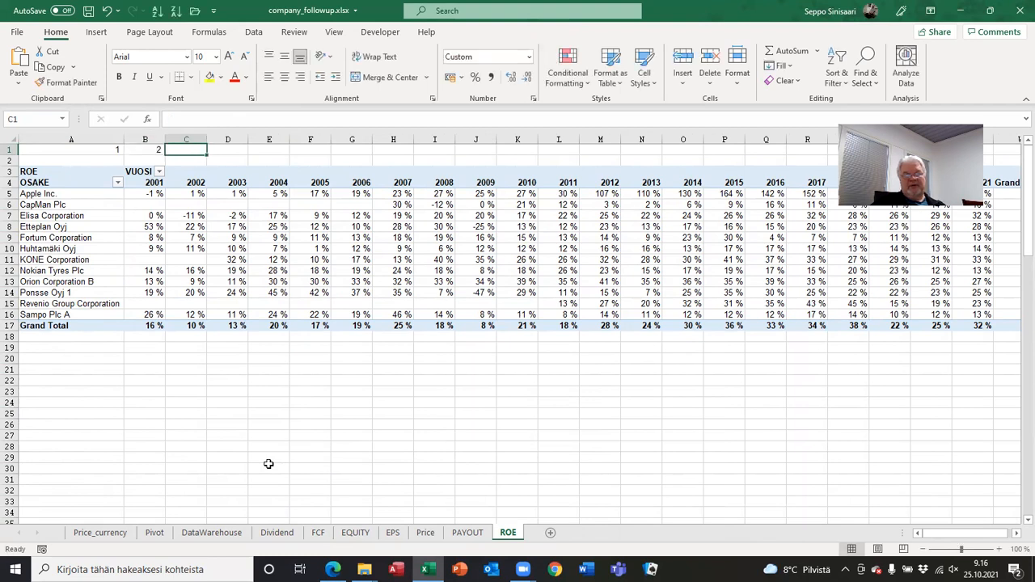
# Replace the number in cell B1 with the formula =A1+1
pyautogui.press('Left')
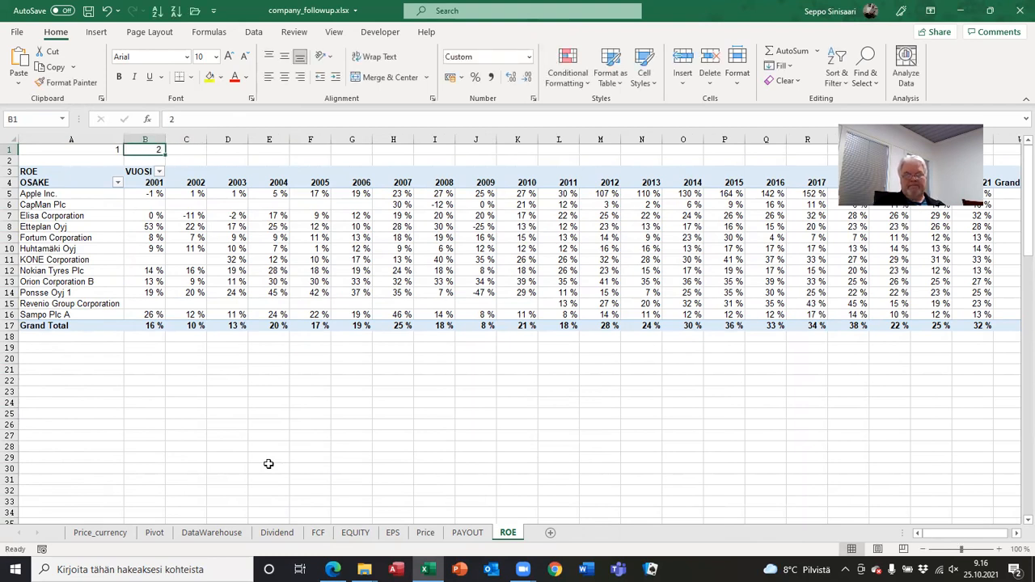
pyautogui.write('=')
pyautogui.press('Left')
pyautogui.write('+')
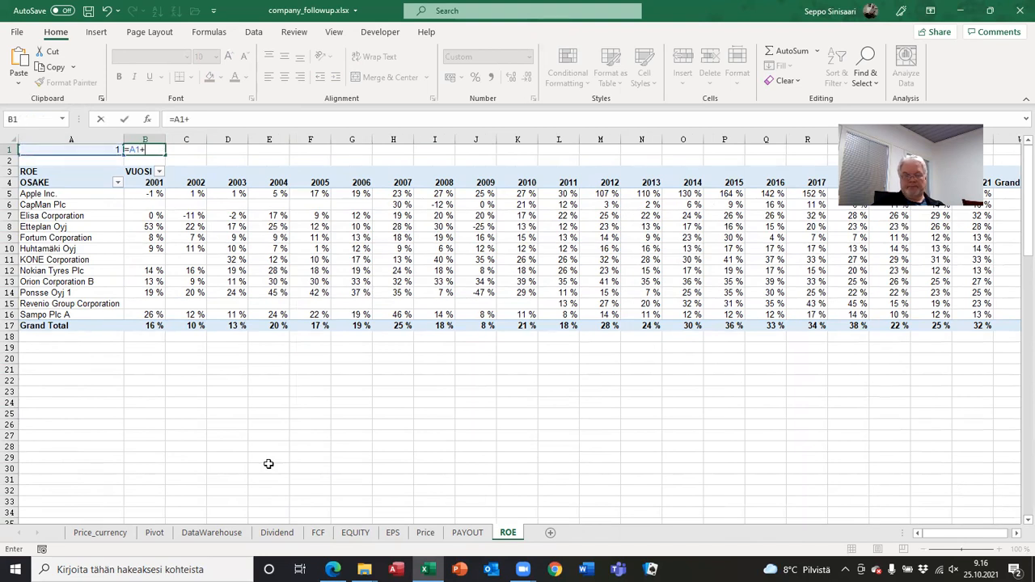
pyautogui.hotkey('ctrl', 'Return')
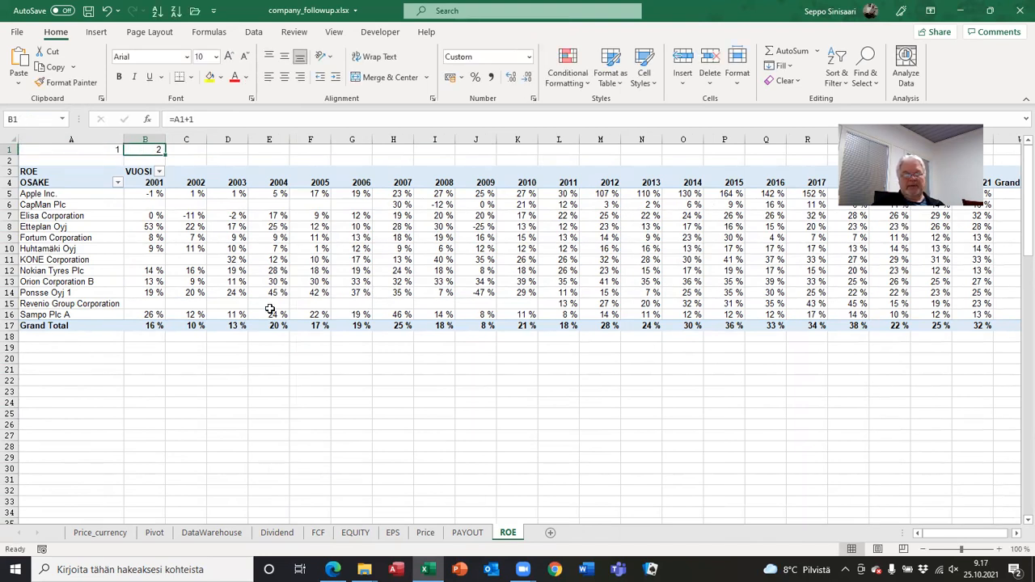
# Fill the B1 formula across row 1 to cell V1 above the 2021 column and return to cell A1
pyautogui.moveTo(165, 153); pyautogui.dragTo(998, 154)
pyautogui.moveTo(824, 159); pyautogui.dragTo(815, 156)
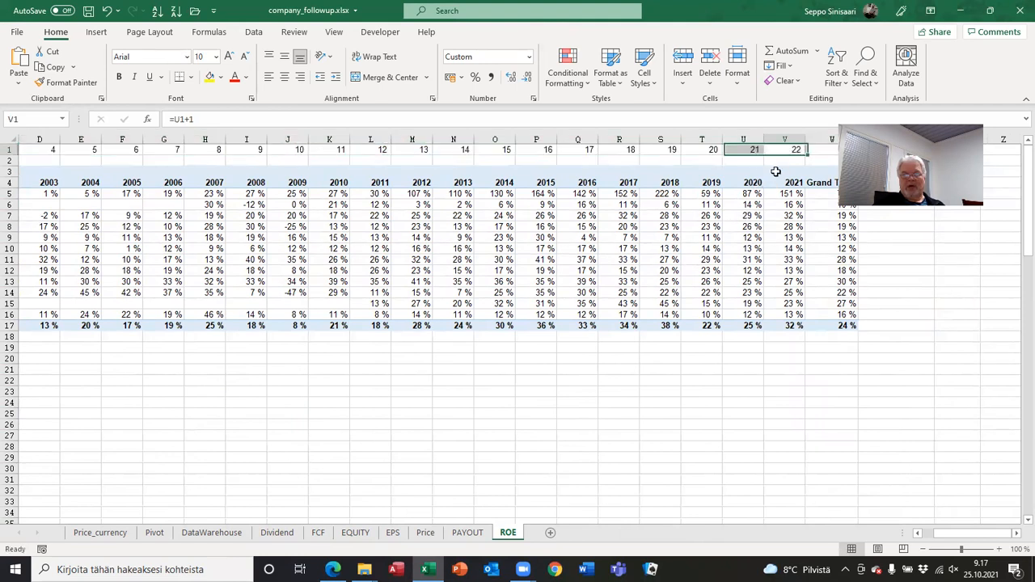
pyautogui.press('Left')
pyautogui.press('Left')
pyautogui.press('Left')
pyautogui.press('Left')
pyautogui.press('Left')
pyautogui.press('Left')
pyautogui.press('Left')
pyautogui.press('Left')
pyautogui.press('Left')
pyautogui.press('Left')
pyautogui.press('Left')
pyautogui.press('Left')
pyautogui.press('Left')
pyautogui.press('Left')
pyautogui.press('Left')
pyautogui.press('Left')
pyautogui.press('Left')
pyautogui.press('Left')
pyautogui.press('Left')
pyautogui.press('Left')
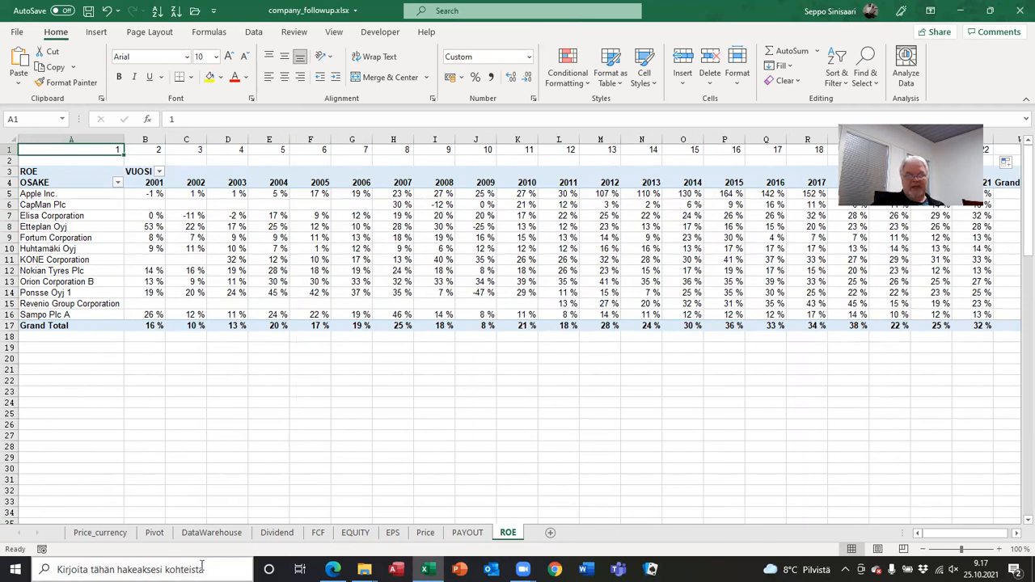
# Start a VLOOKUP function from the Lookup & Reference category in cell G1 of the Pivot sheet
pyautogui.click(155, 533)
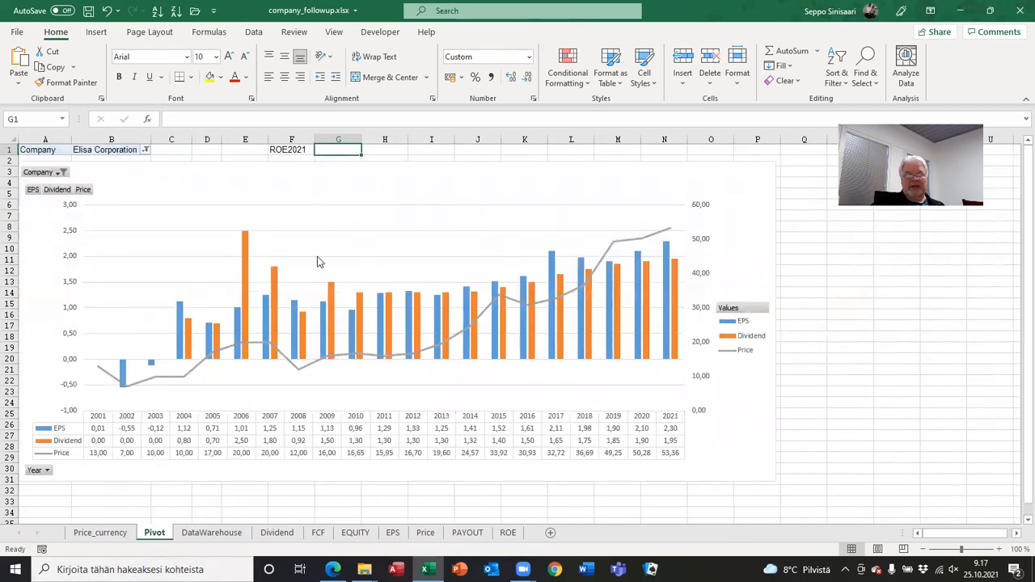
pyautogui.click(148, 121)
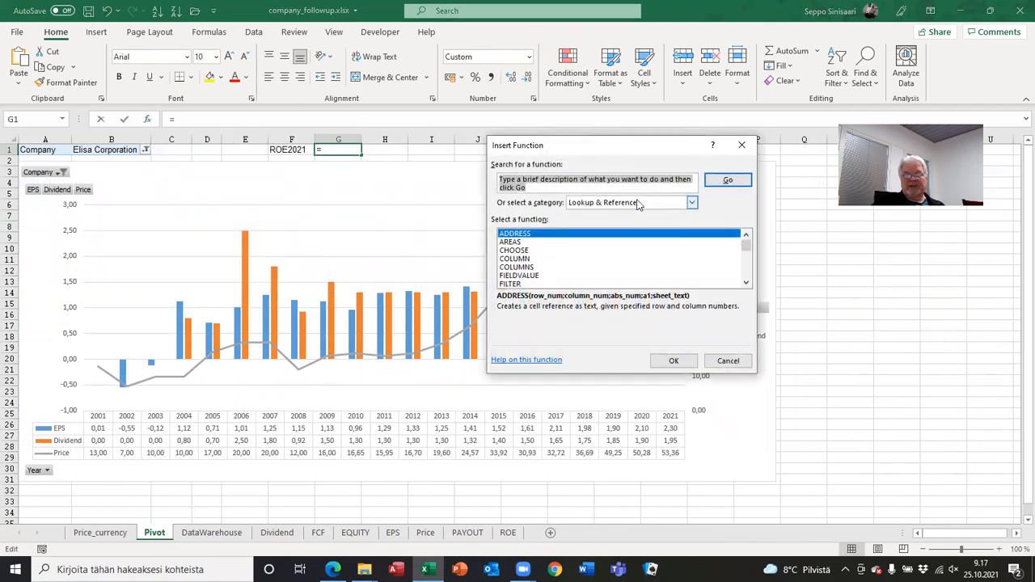
pyautogui.click(693, 203)
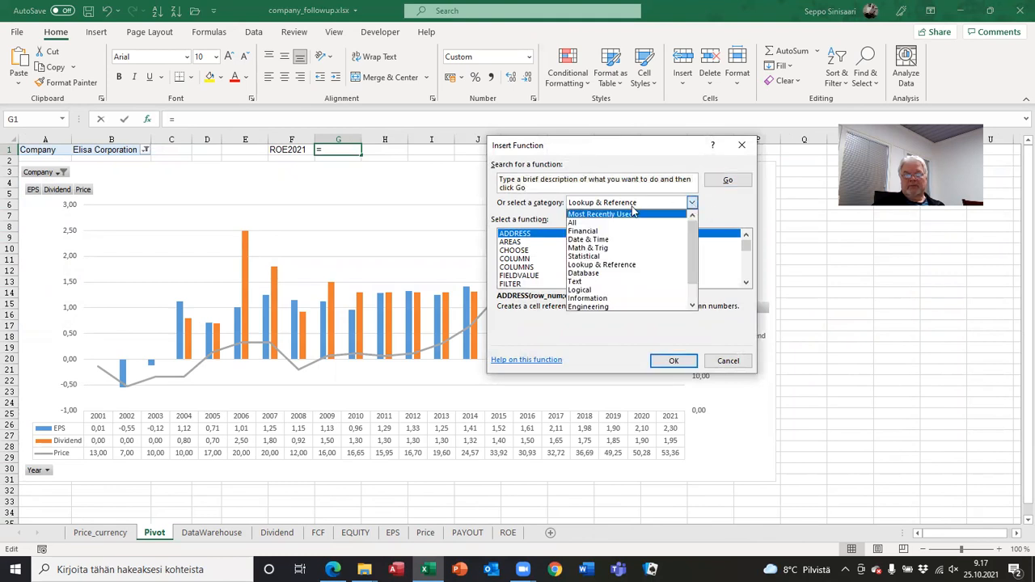
pyautogui.click(694, 204)
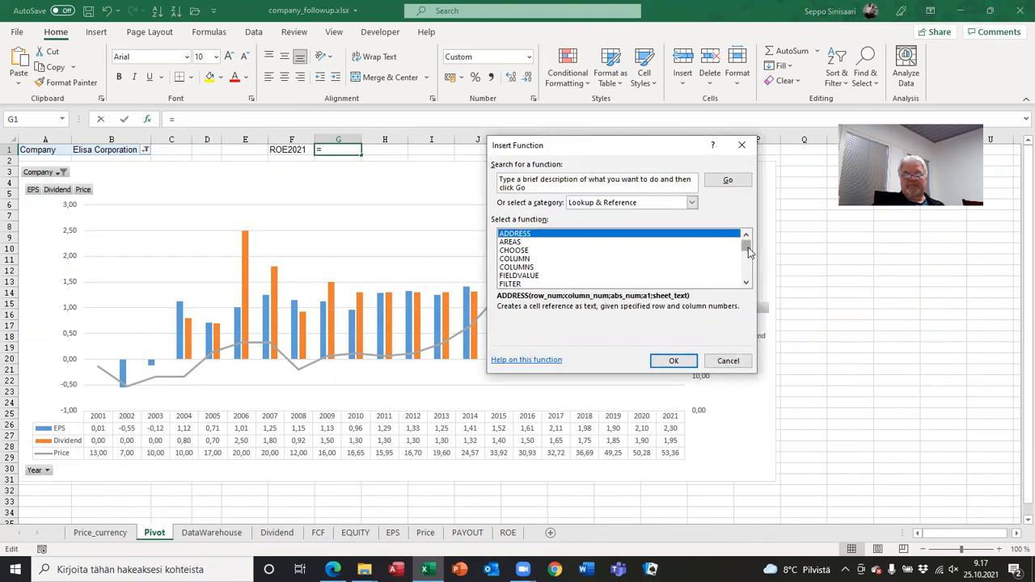
pyautogui.moveTo(745, 247); pyautogui.dragTo(746, 274)
pyautogui.click(519, 267)
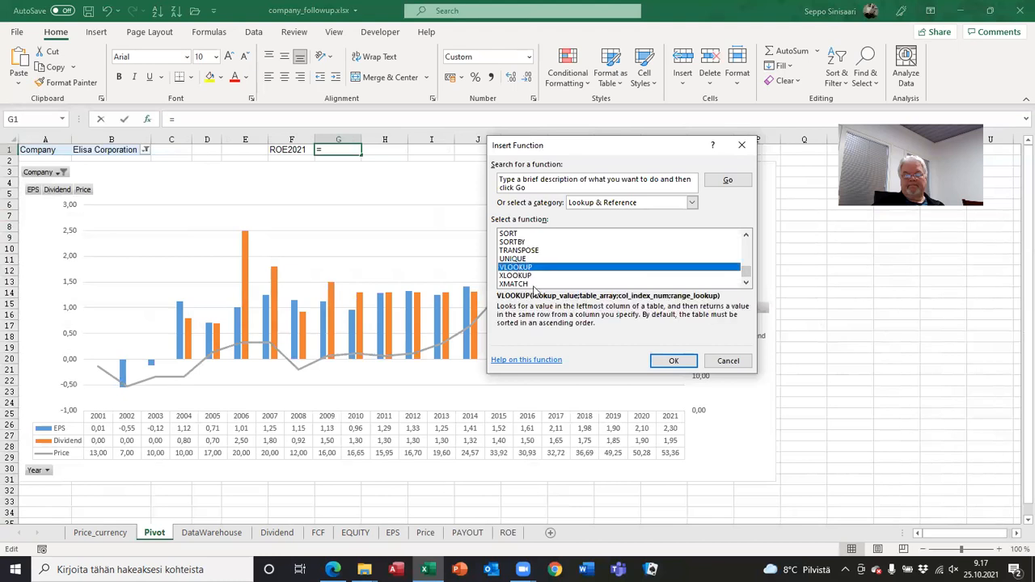
pyautogui.click(676, 361)
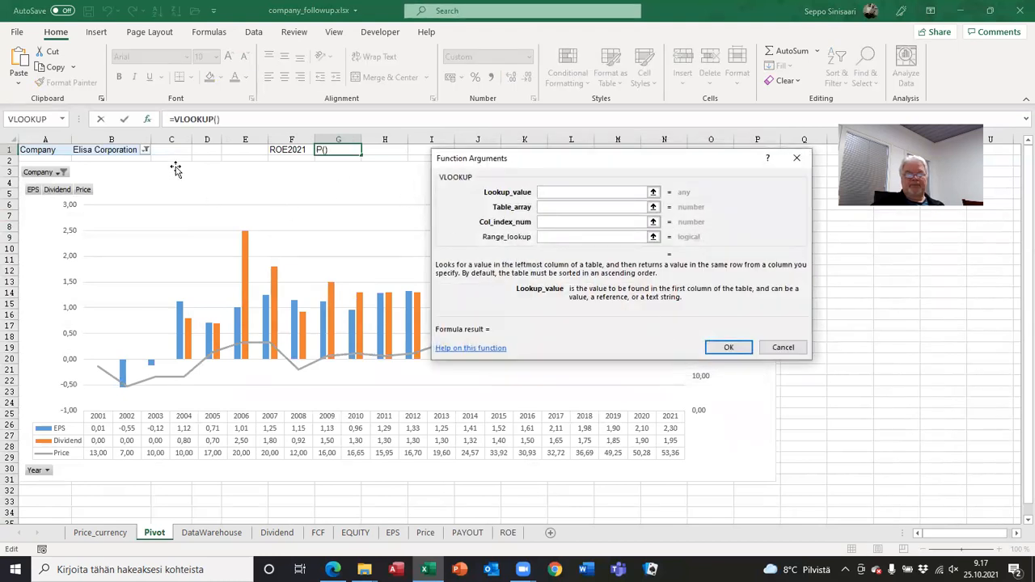
# Set the VLOOKUP lookup value to B1 and its table array to columns A:AA of the ROE sheet
pyautogui.click(109, 149)
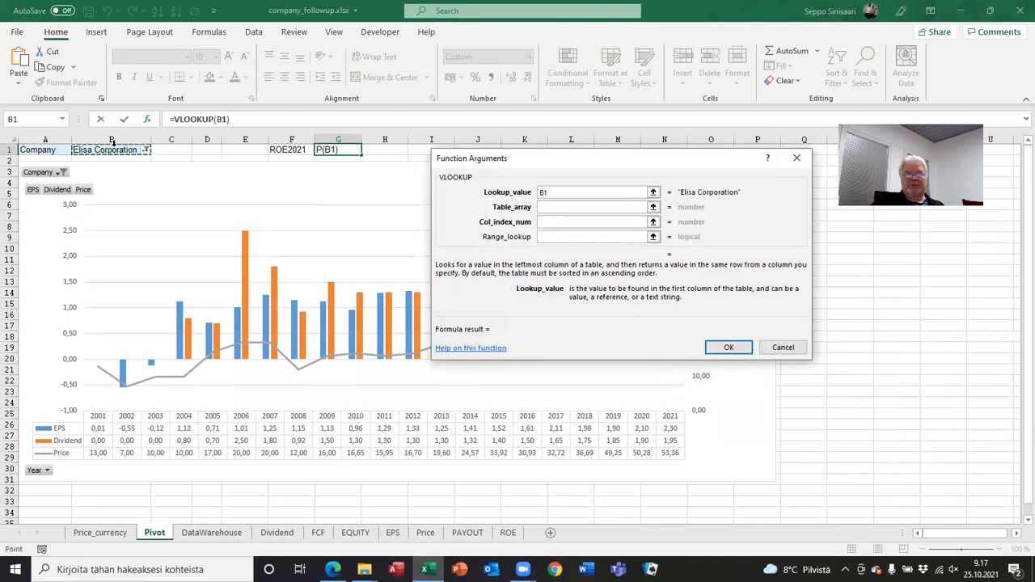
pyautogui.click(558, 207)
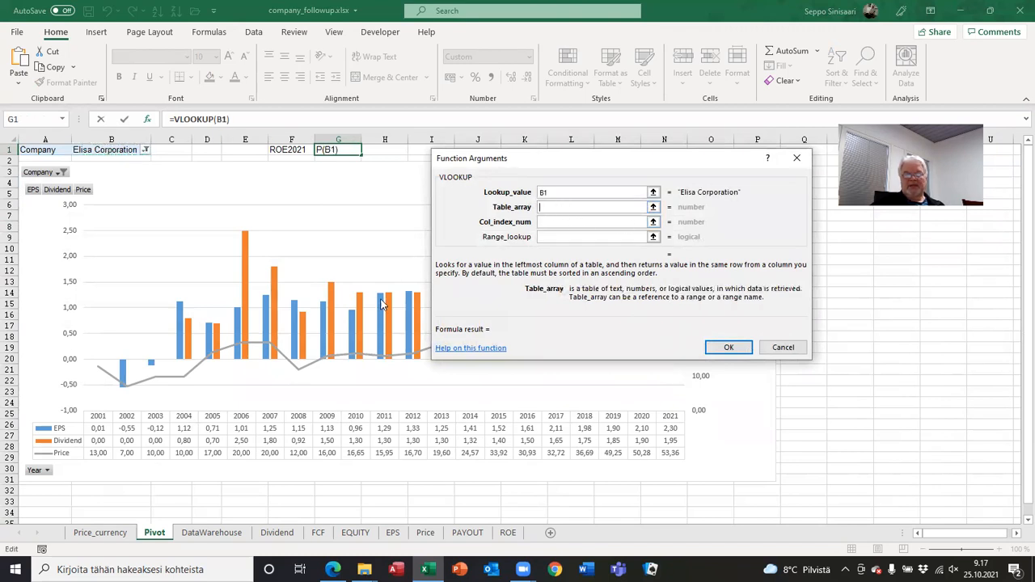
pyautogui.click(232, 539)
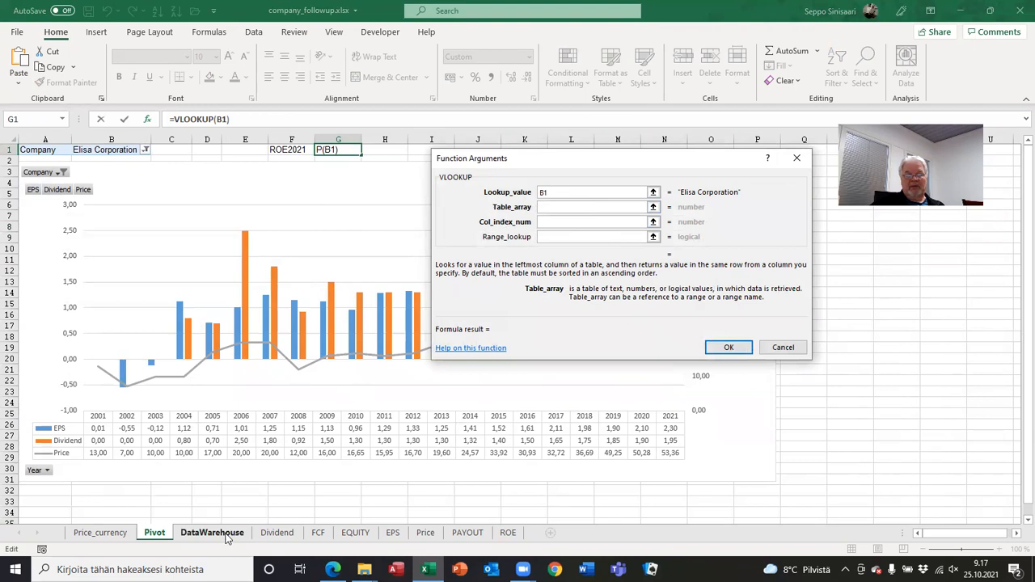
pyautogui.click(508, 534)
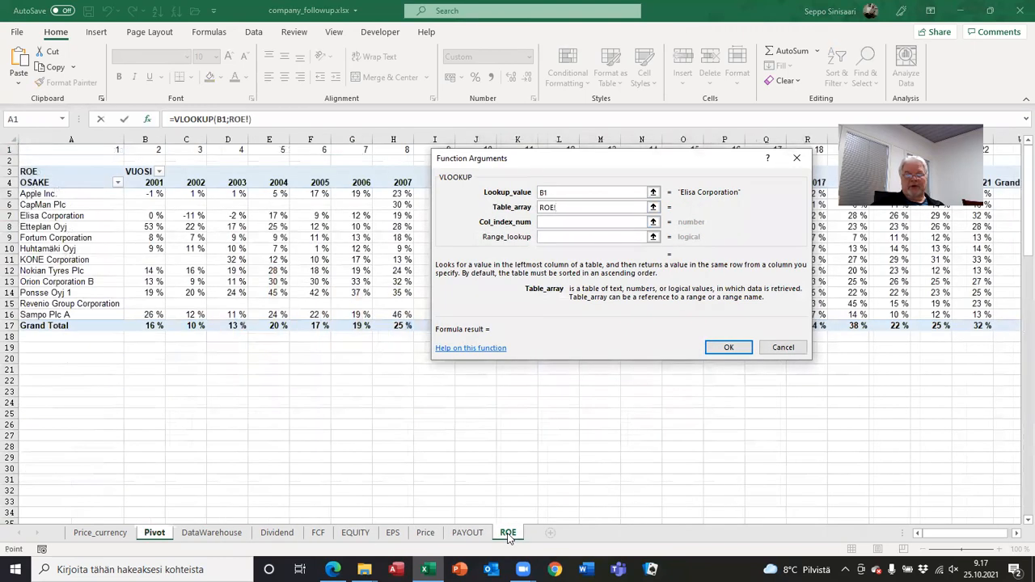
pyautogui.moveTo(647, 167); pyautogui.dragTo(619, 274)
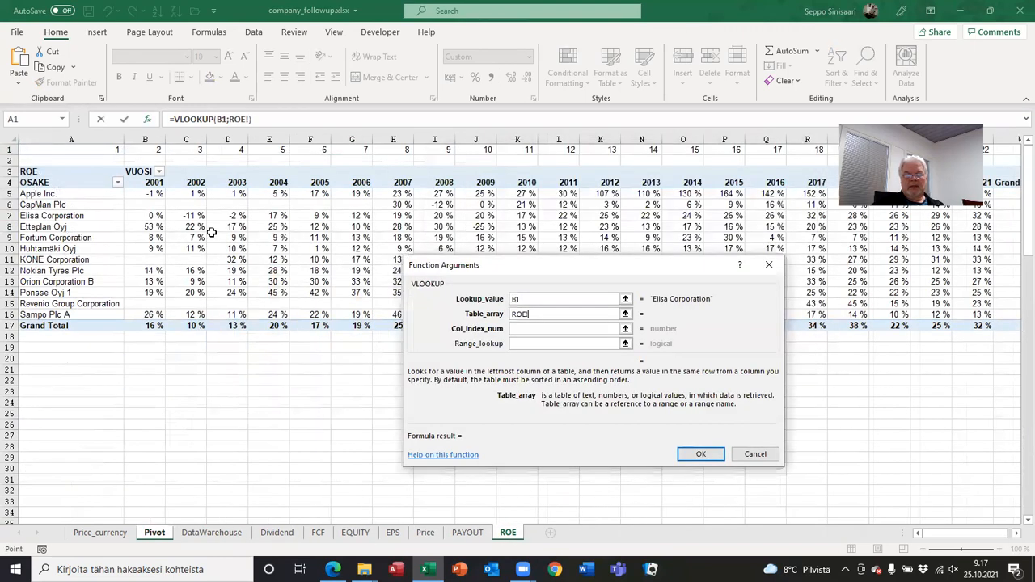
pyautogui.moveTo(77, 139); pyautogui.dragTo(367, 126)
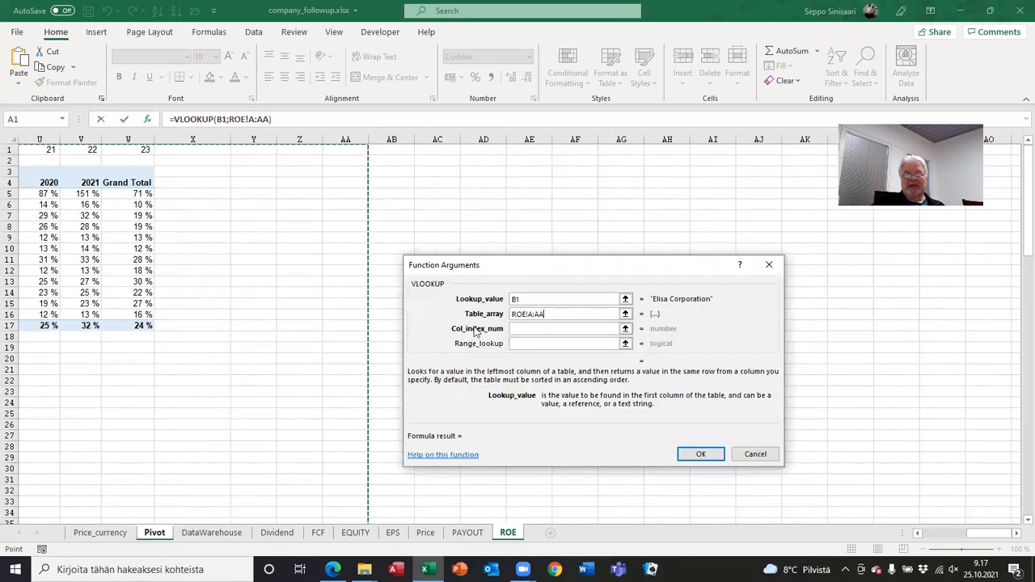
# Complete the VLOOKUP with column index 22 and range lookup 0, and format cell G1 as a percentage
pyautogui.click(522, 329)
pyautogui.write('22')
pyautogui.click(529, 343)
pyautogui.write('0')
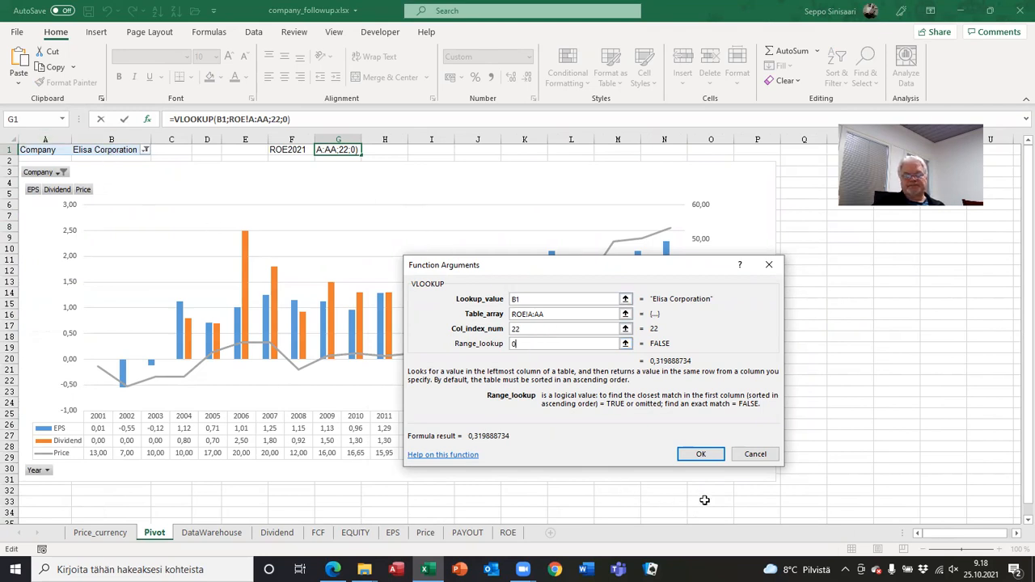
pyautogui.click(700, 455)
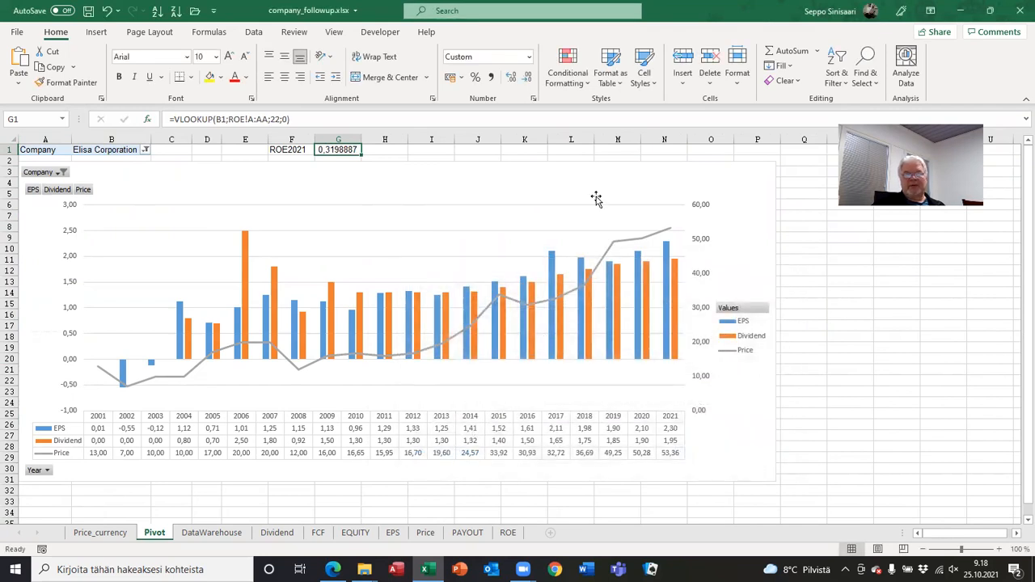
pyautogui.click(475, 77)
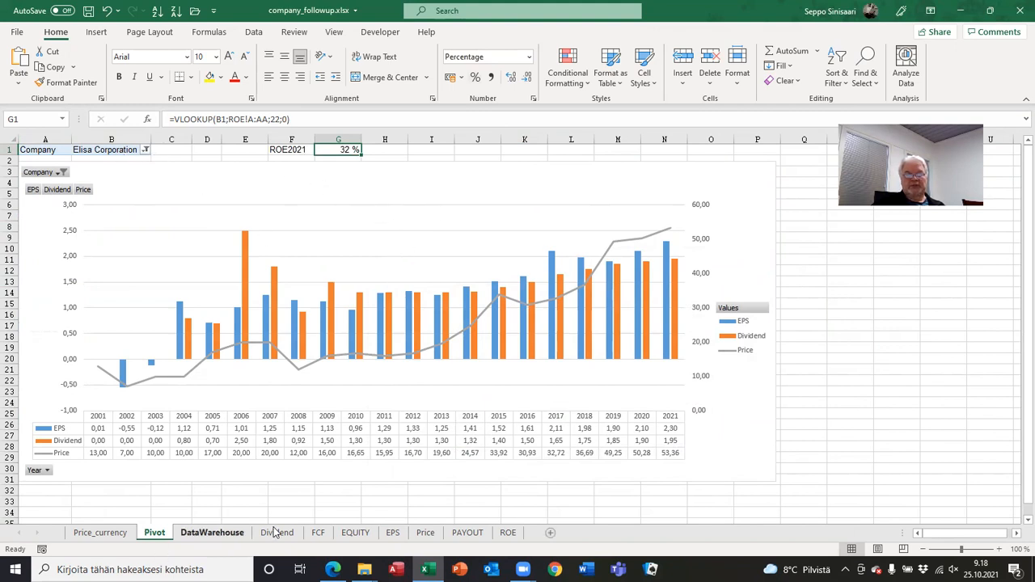
# Examine Elisa Corporation's row on the ROE sheet across all years to check its 2021 value
pyautogui.click(508, 521)
pyautogui.click(508, 532)
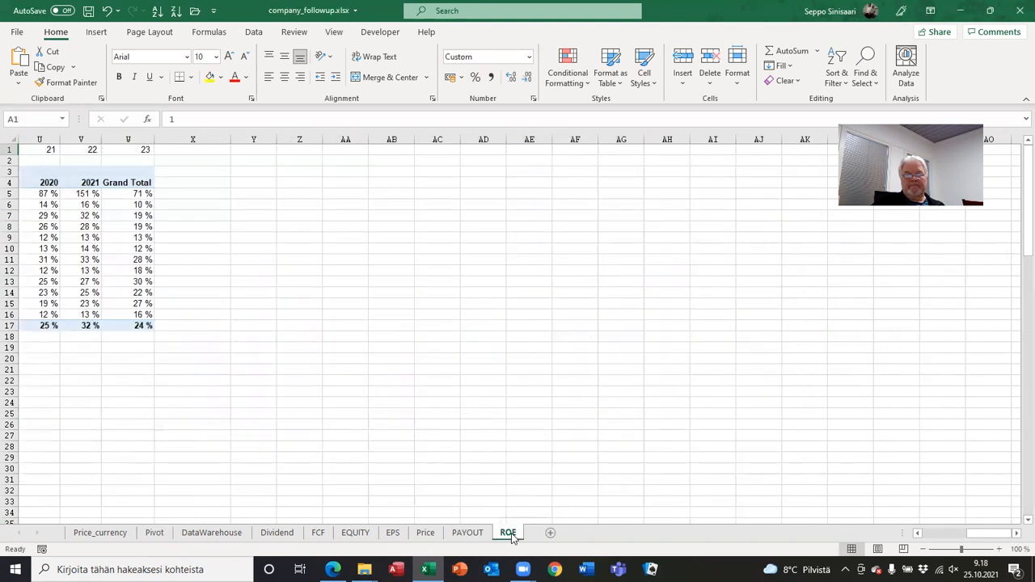
pyautogui.click(1026, 242)
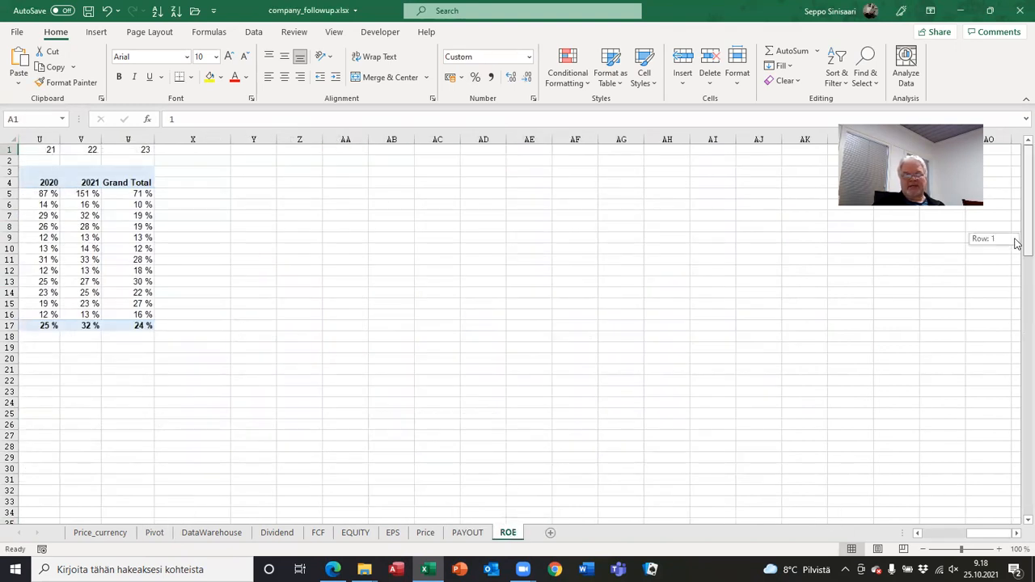
pyautogui.click(932, 538)
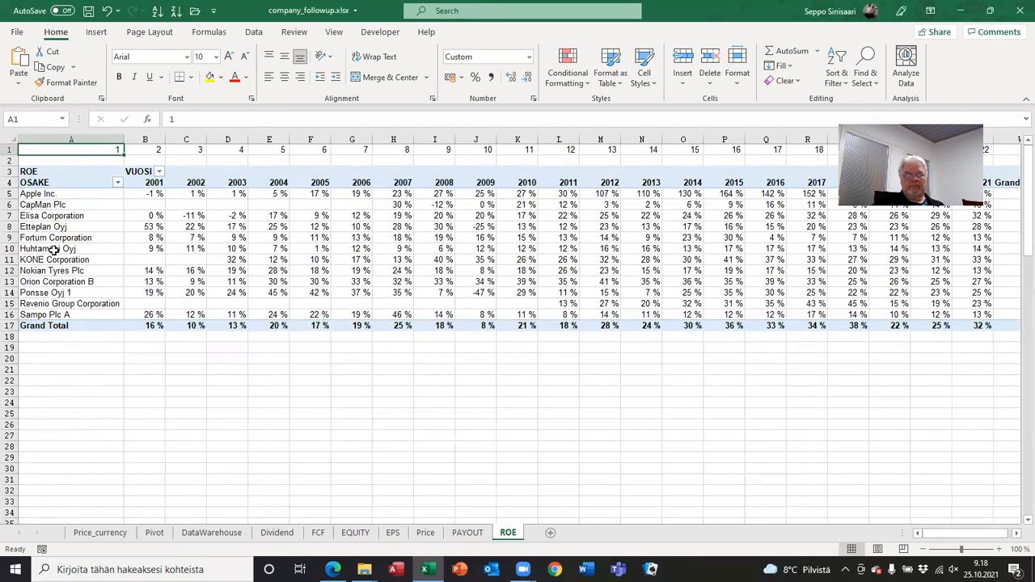
pyautogui.click(48, 216)
pyautogui.press('Right')
pyautogui.press('Right')
pyautogui.press('Right')
pyautogui.press('Right')
pyautogui.press('Right')
pyautogui.press('Right')
pyautogui.press('Right')
pyautogui.press('Right')
pyautogui.press('Right')
pyautogui.press('Right')
pyautogui.press('Right')
pyautogui.press('Right')
pyautogui.press('Right')
pyautogui.press('Right')
pyautogui.press('Right')
pyautogui.press('Right')
pyautogui.press('Right')
pyautogui.press('Right')
pyautogui.press('Right')
pyautogui.press('Right')
pyautogui.press('Right')
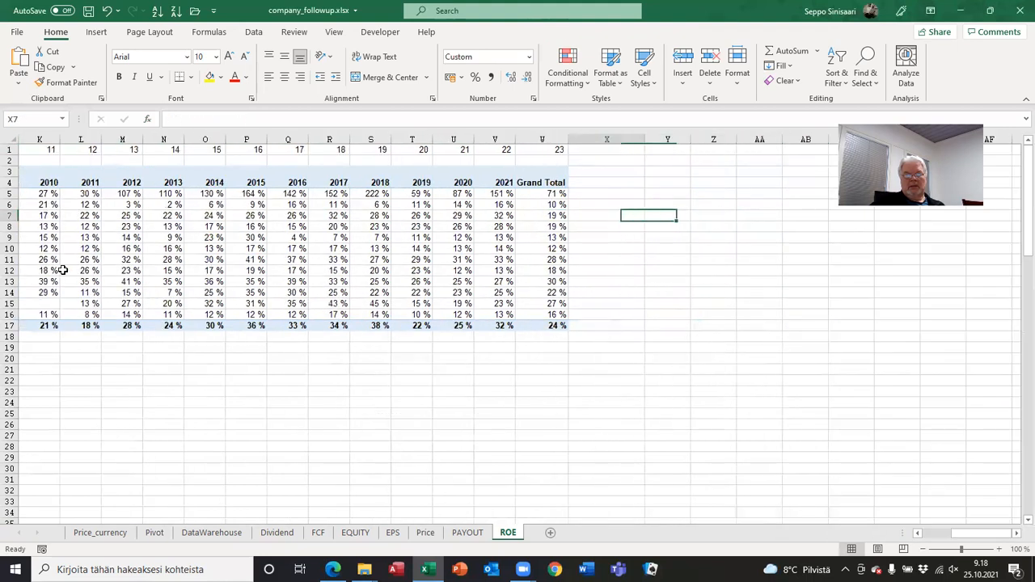
pyautogui.press('Left')
pyautogui.press('Left')
pyautogui.press('Left')
pyautogui.press('Left')
pyautogui.press('Left')
pyautogui.press('Left')
pyautogui.press('Left')
pyautogui.press('Left')
pyautogui.press('Left')
pyautogui.press('Left')
pyautogui.press('Left')
pyautogui.press('Left')
pyautogui.press('Left')
pyautogui.press('Left')
pyautogui.press('Left')
pyautogui.press('Left')
pyautogui.press('Left')
pyautogui.press('Left')
pyautogui.press('Left')
pyautogui.press('Left')
pyautogui.press('Left')
pyautogui.press('Left')
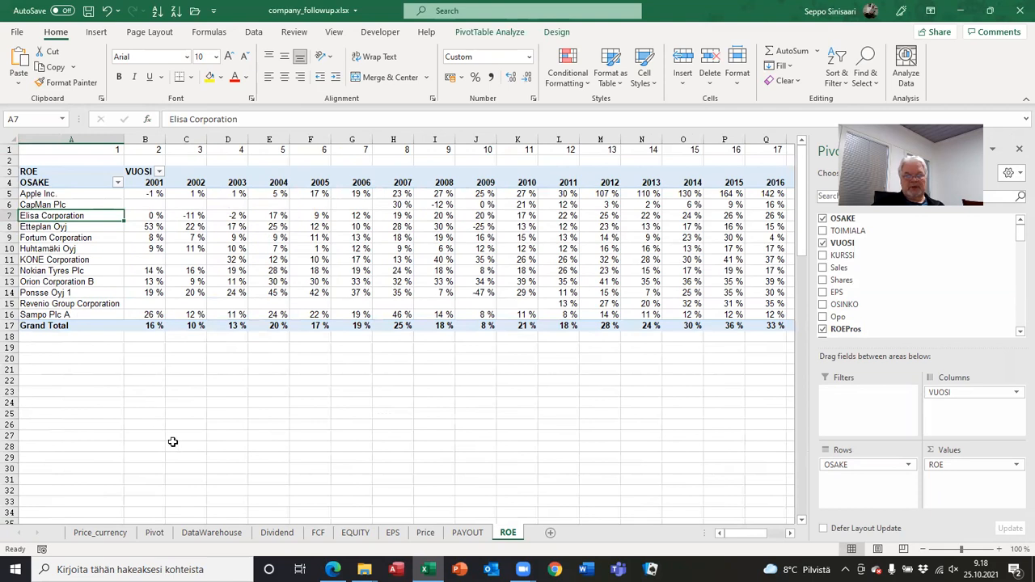
# Return to the Pivot sheet and inspect the ROE2021 formula in cell G1
pyautogui.click(152, 533)
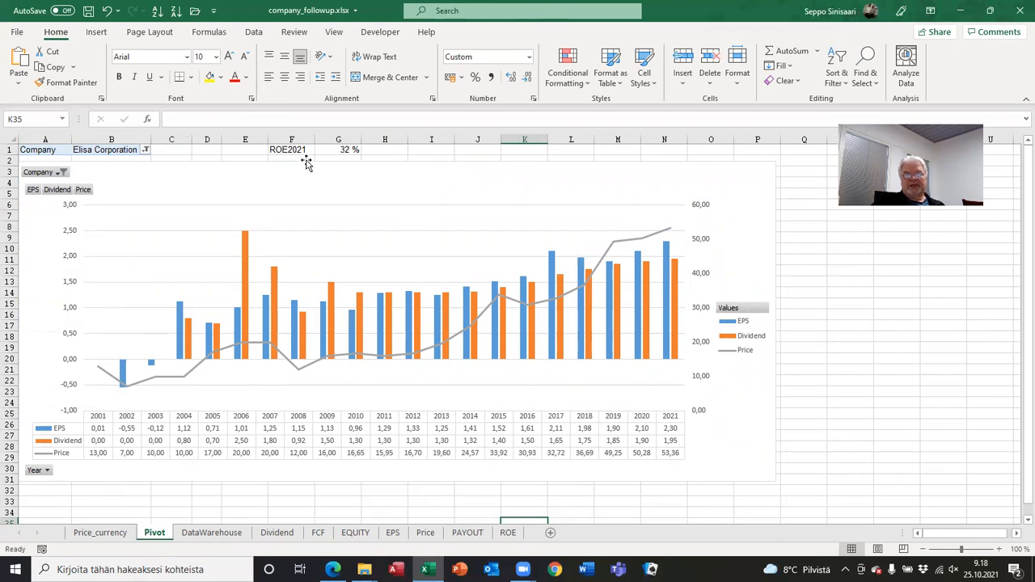
pyautogui.press('Up')
pyautogui.press('Up')
pyautogui.press('Up')
pyautogui.press('Up')
pyautogui.press('Up')
pyautogui.press('Up')
pyautogui.press('Up')
pyautogui.press('Up')
pyautogui.press('Up')
pyautogui.press('Up')
pyautogui.press('Up')
pyautogui.press('Up')
pyautogui.press('Up')
pyautogui.press('Up')
pyautogui.press('Up')
pyautogui.press('Up')
pyautogui.press('Up')
pyautogui.press('Up')
pyautogui.press('Up')
pyautogui.press('Up')
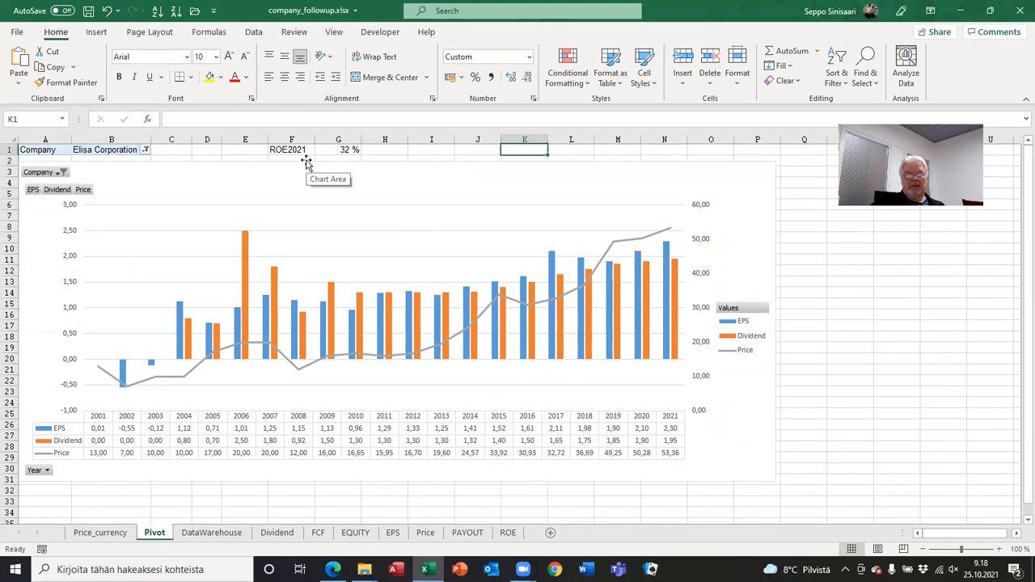
pyautogui.click(338, 149)
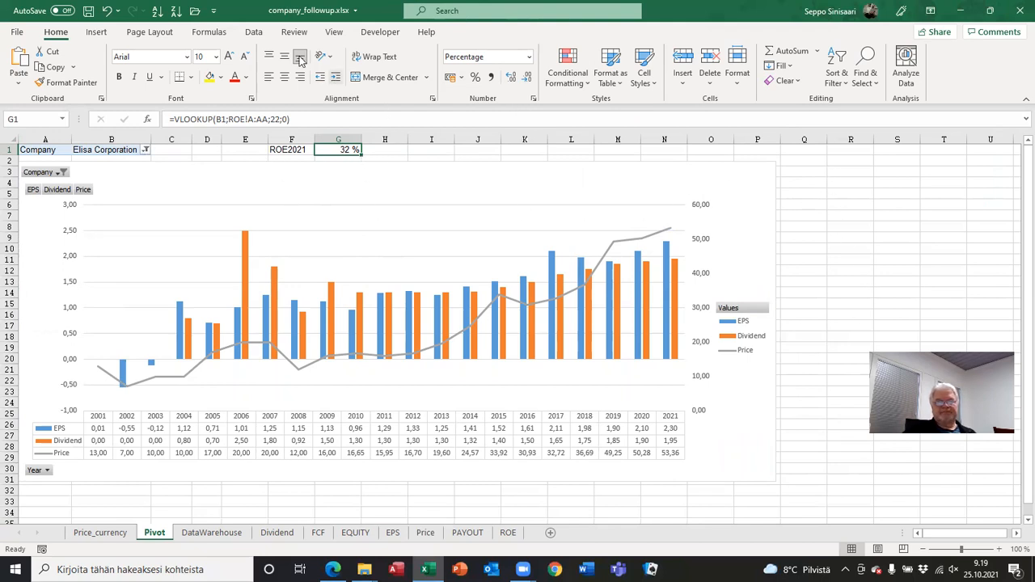
# Insert a slicer for the Company field of the PivotTable behind the combo chart
pyautogui.click(122, 150)
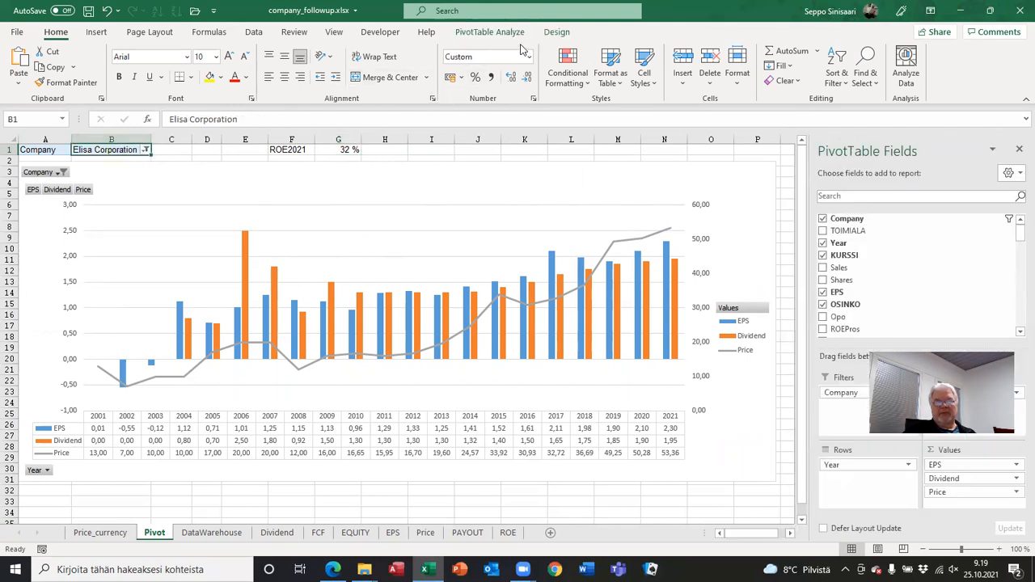
pyautogui.click(494, 33)
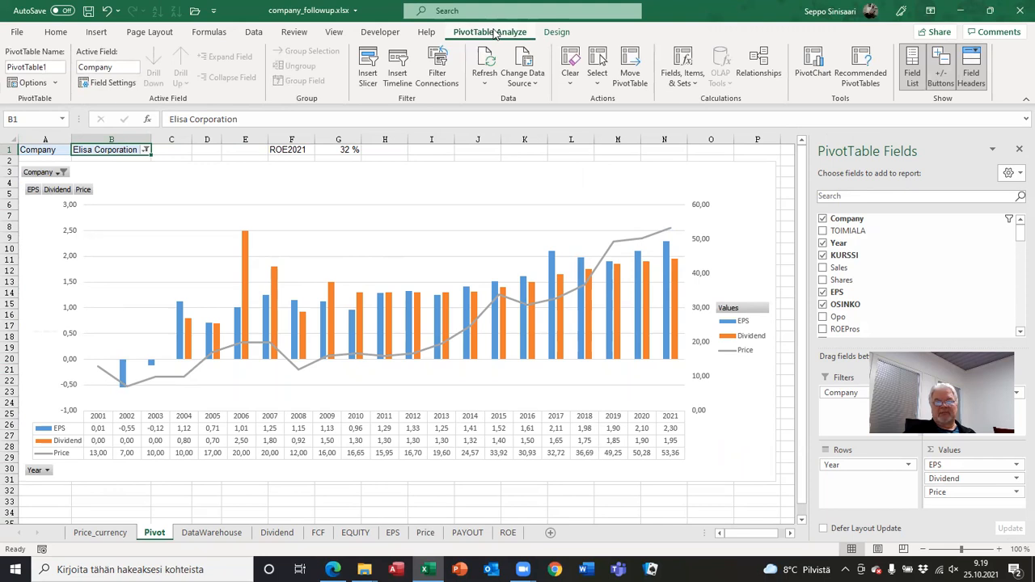
pyautogui.click(370, 68)
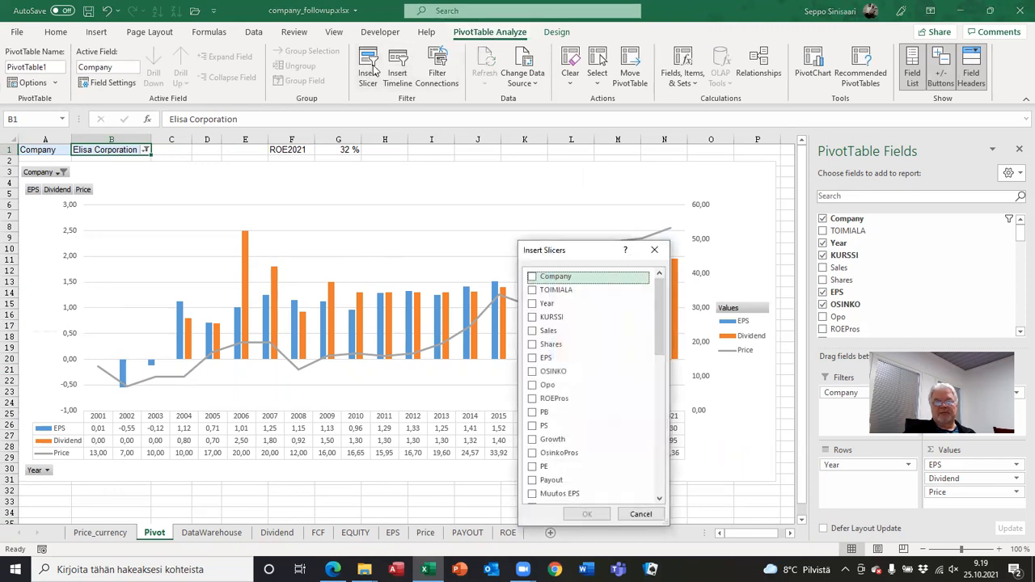
pyautogui.click(558, 278)
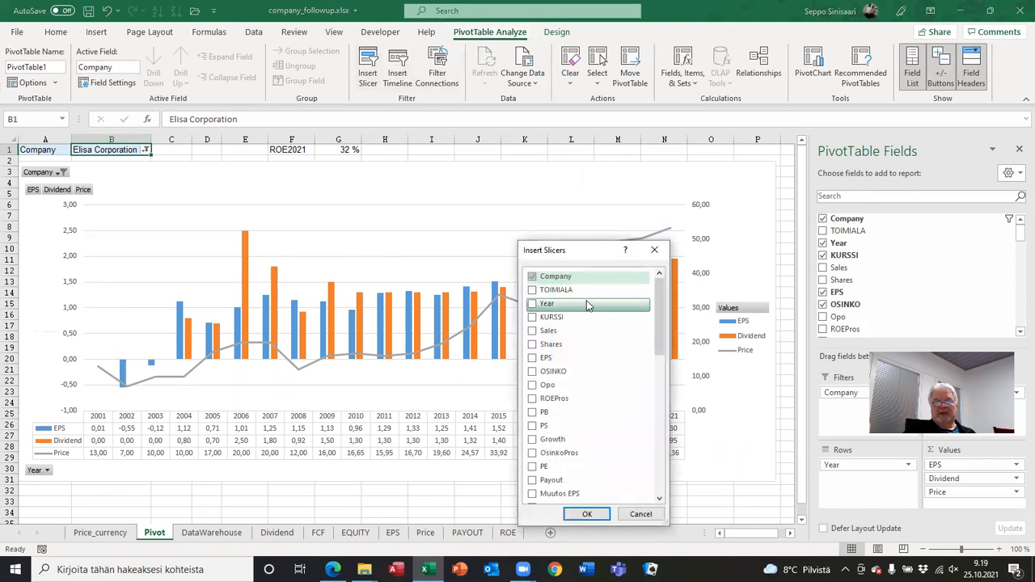
pyautogui.click(588, 515)
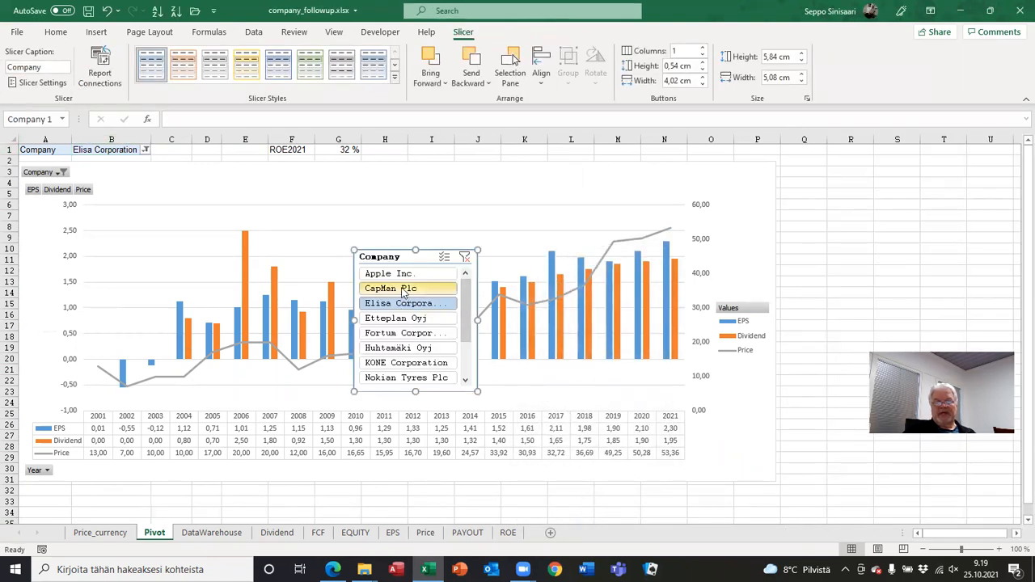
# Place the Company slicer just beyond the chart's right edge, extend its height to 8,18 cm, and deselect it
pyautogui.moveTo(390, 260); pyautogui.dragTo(819, 166)
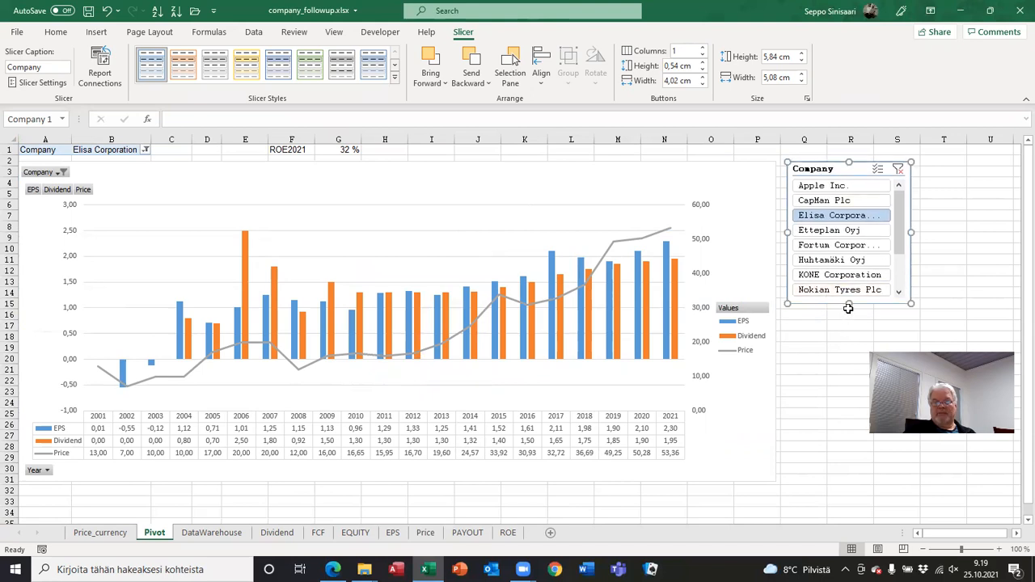
pyautogui.moveTo(849, 305); pyautogui.dragTo(849, 361)
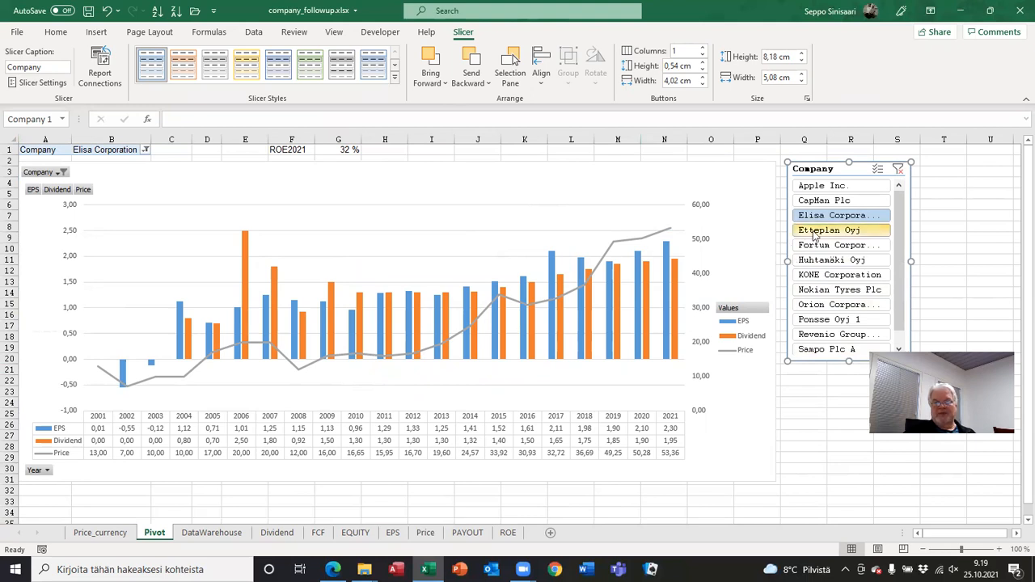
pyautogui.click(792, 153)
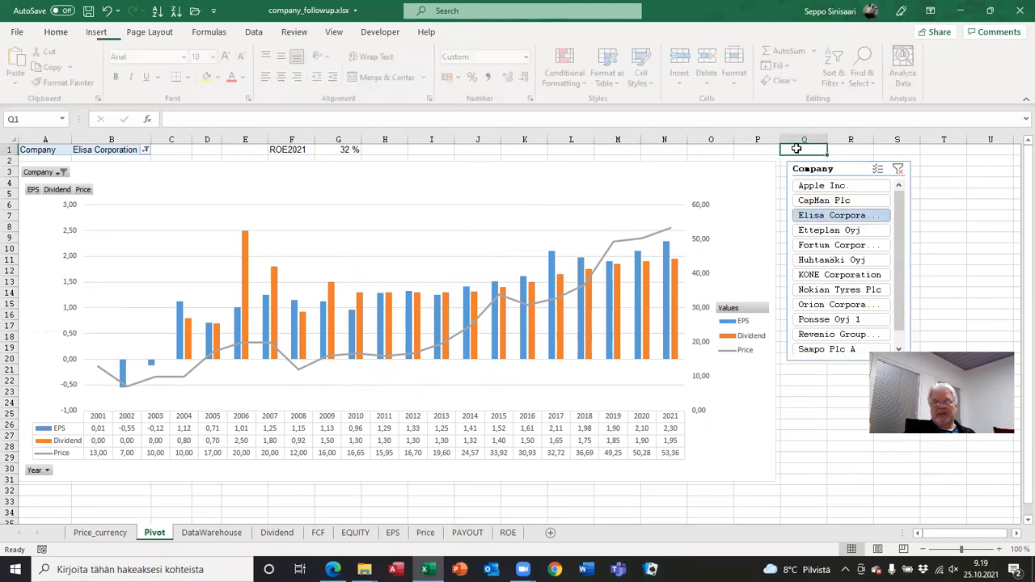
# Filter the chart through the Company slicer by Apple Inc., CapMan Plc, Elisa Corporation and Etteplan Oyj in turn
pyautogui.click(820, 187)
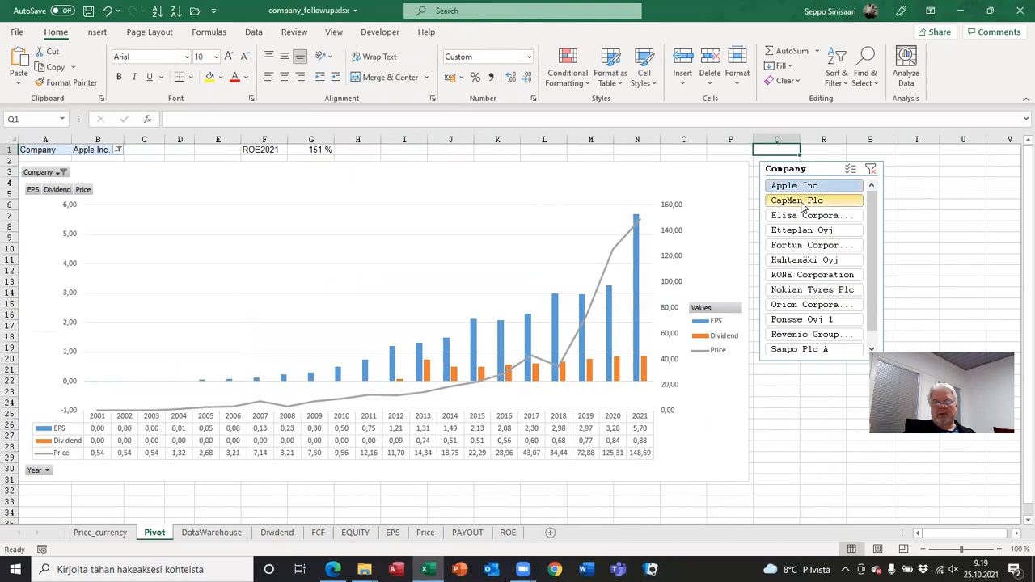
pyautogui.click(802, 204)
pyautogui.click(807, 216)
pyautogui.click(808, 234)
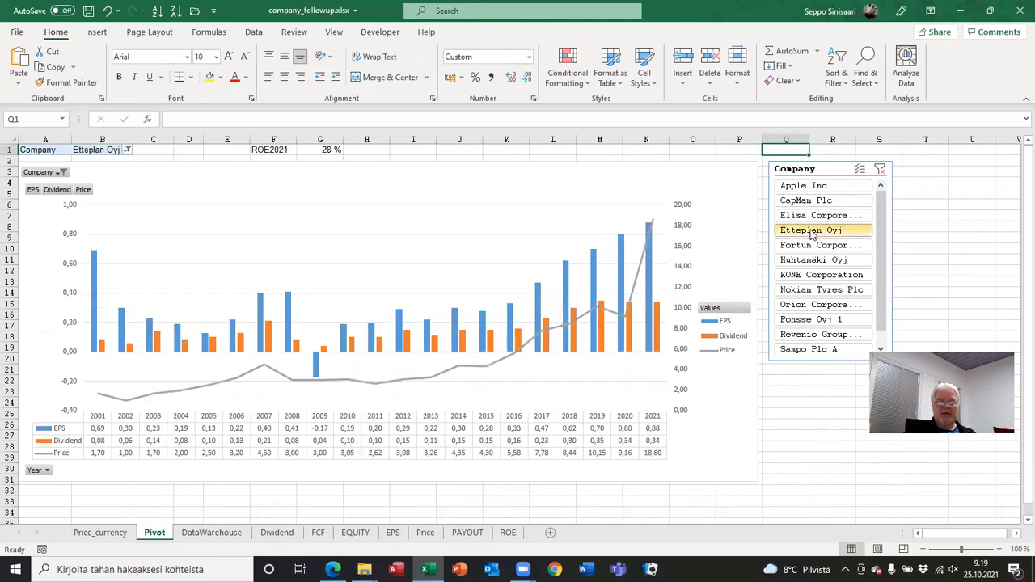